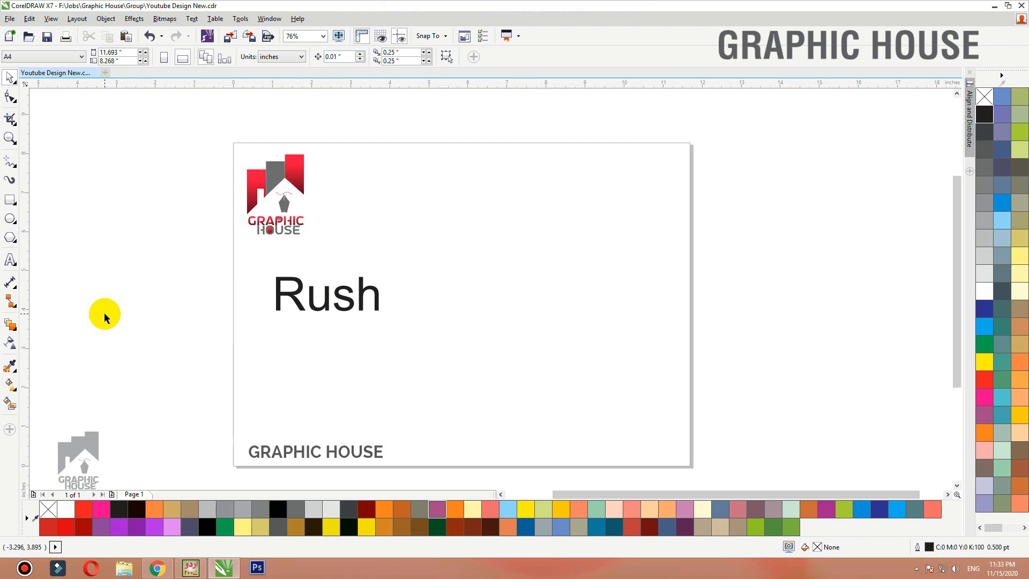
- Draw a rectangle about 8.03 by 4.84 inches on the page and fill it with black, K 100
{"action": "left_click_drag", "start_coordinate": [321, 300], "coordinate": [328, 326]}
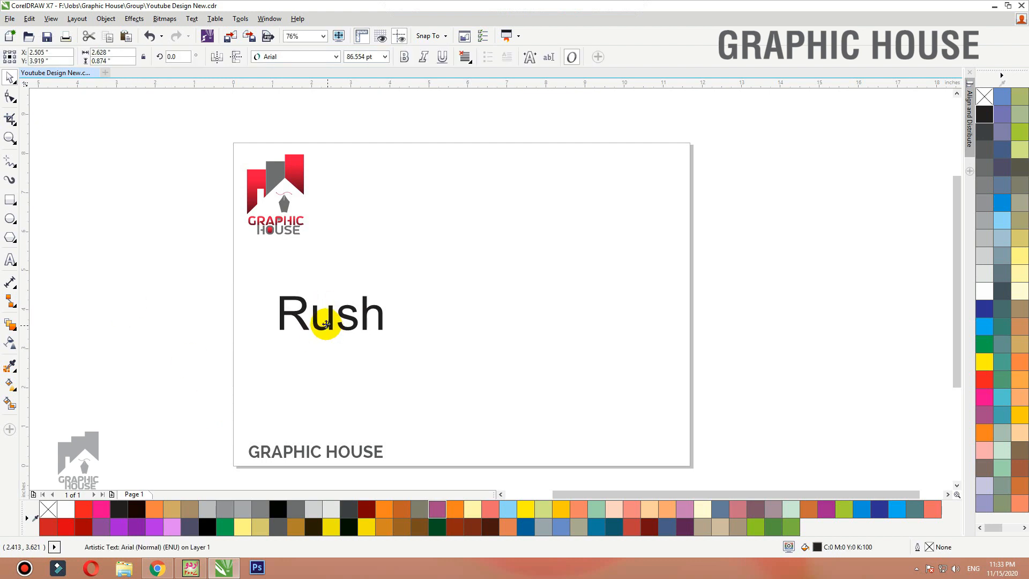
{"action": "left_click", "coordinate": [10, 200]}
{"action": "left_click_drag", "start_coordinate": [634, 228], "coordinate": [321, 416]}
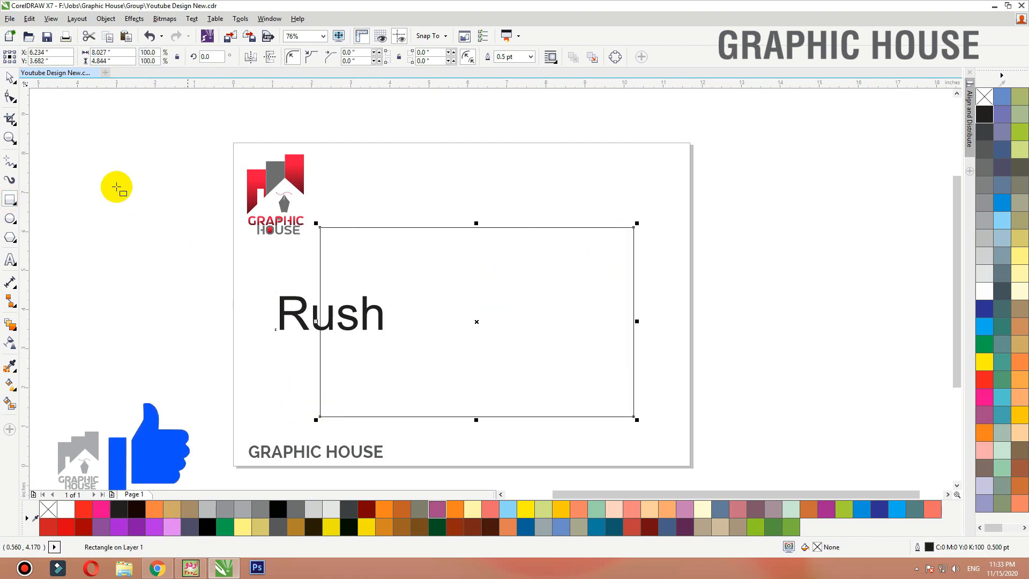
{"action": "left_click", "coordinate": [984, 113]}
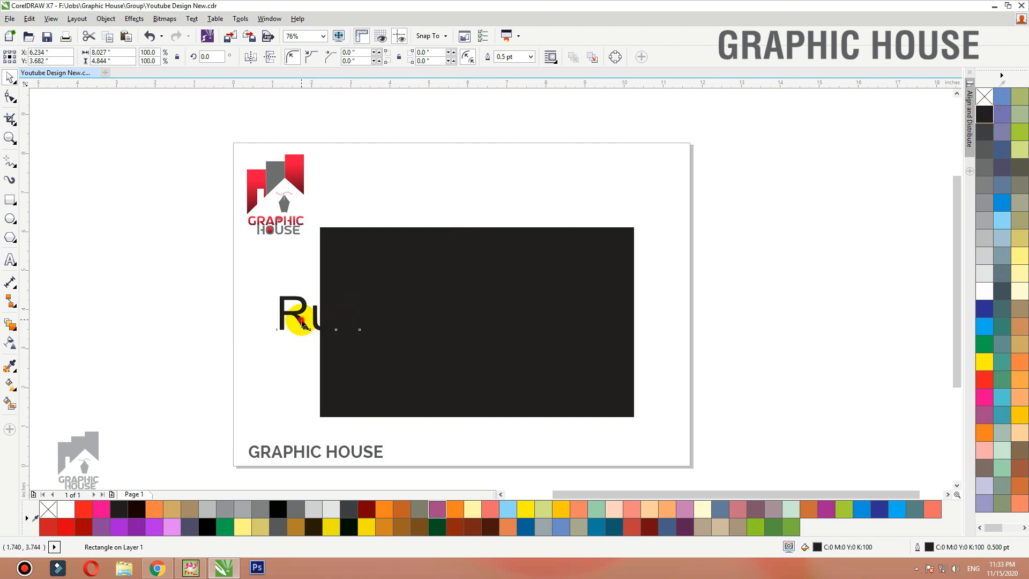
- Move the Rush text clear of the rectangle's left side and shift the rectangle slightly up and to the right
{"action": "left_click_drag", "start_coordinate": [302, 324], "coordinate": [228, 315]}
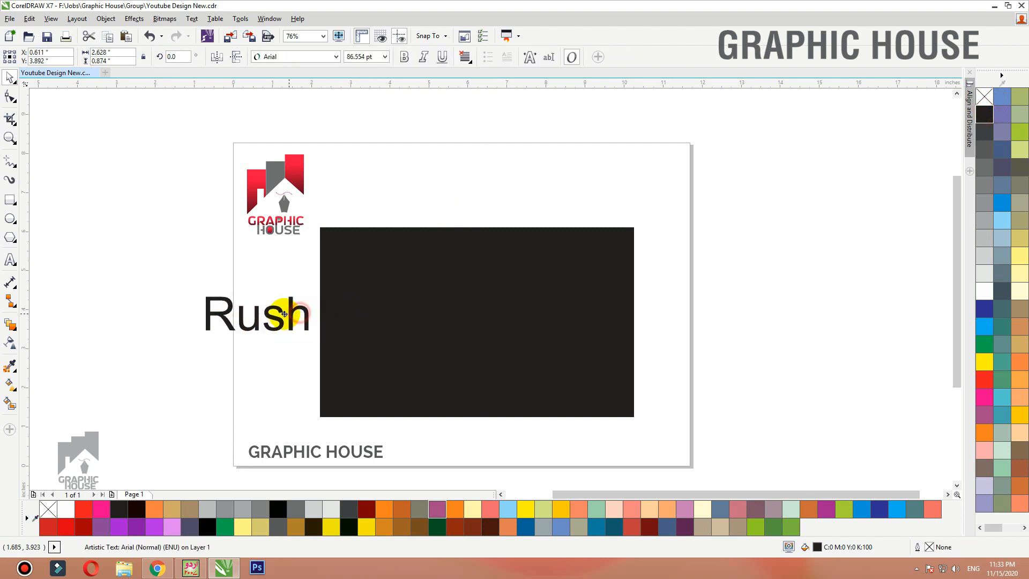
{"action": "left_click", "coordinate": [477, 320]}
{"action": "left_click_drag", "start_coordinate": [477, 320], "coordinate": [486, 315]}
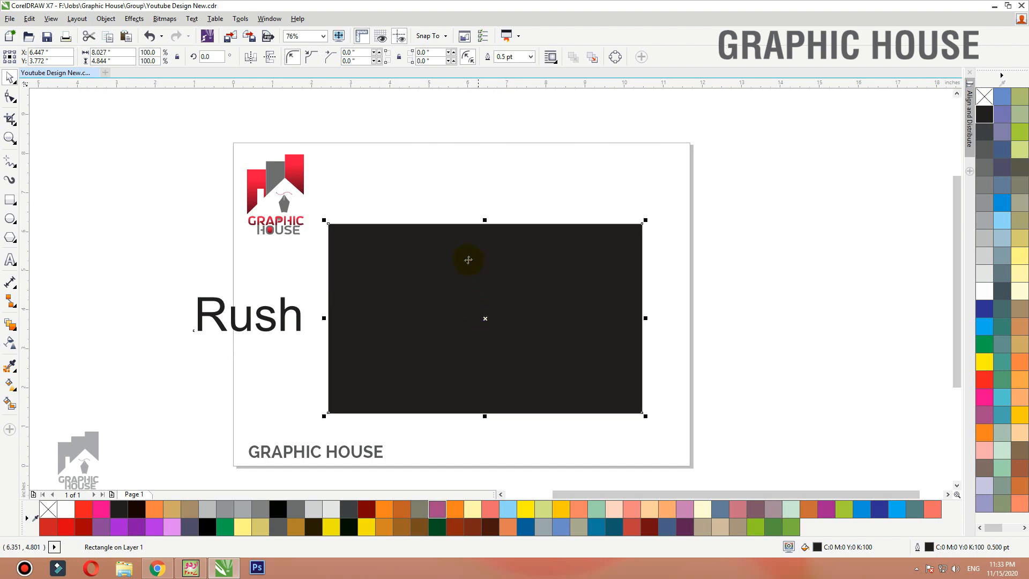
- Change the rectangle's fill to RGB black #000000, add that colour to the palette, and nudge the rectangle up slightly
{"action": "double_click", "coordinate": [818, 549]}
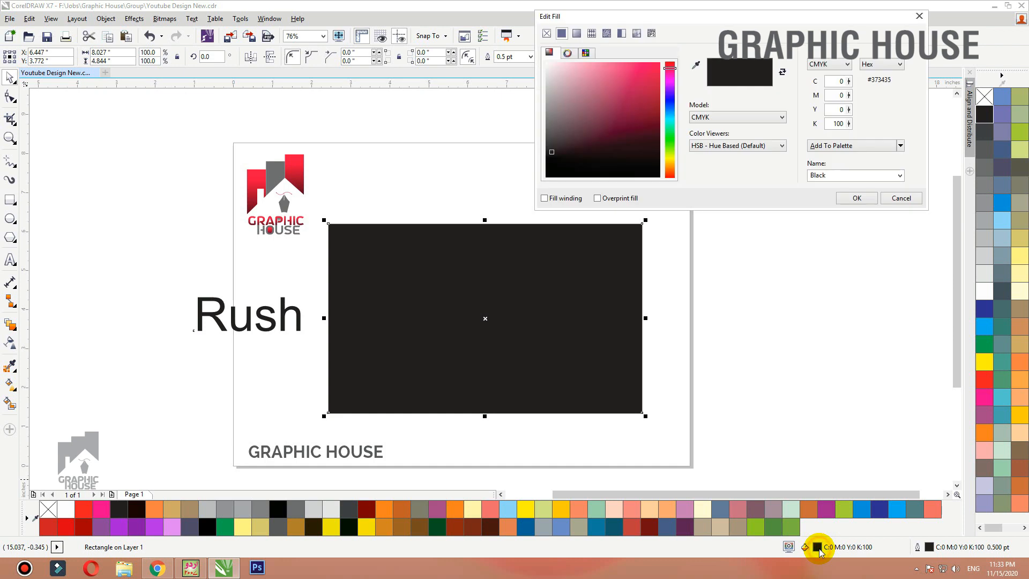
{"action": "left_click", "coordinate": [827, 65]}
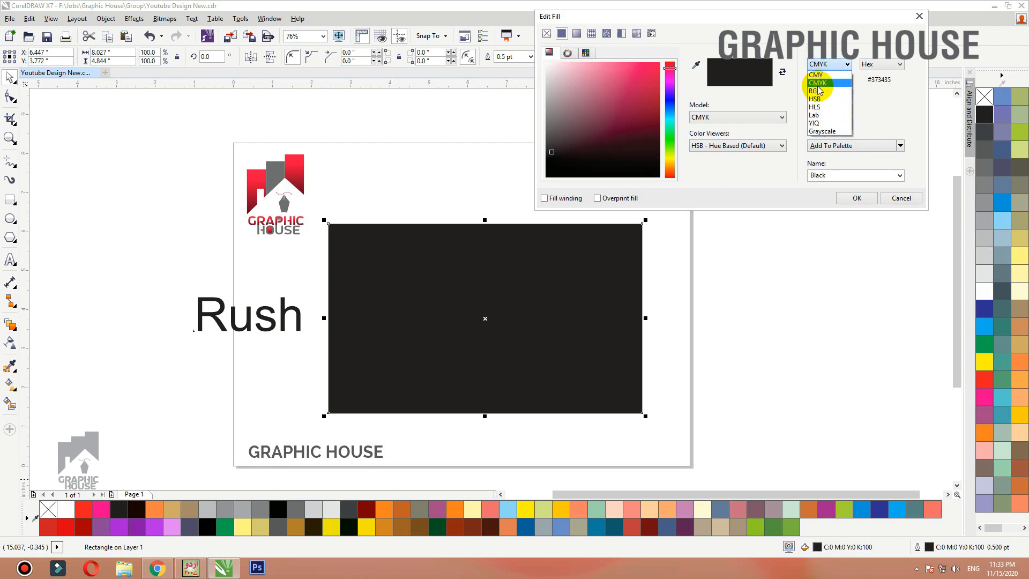
{"action": "left_click", "coordinate": [817, 91]}
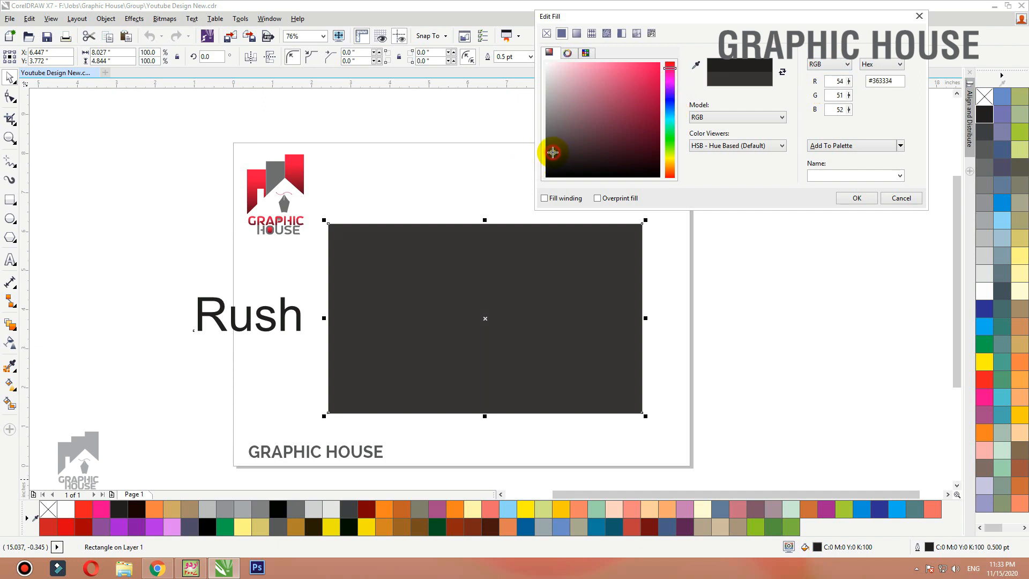
{"action": "left_click_drag", "start_coordinate": [553, 153], "coordinate": [545, 177]}
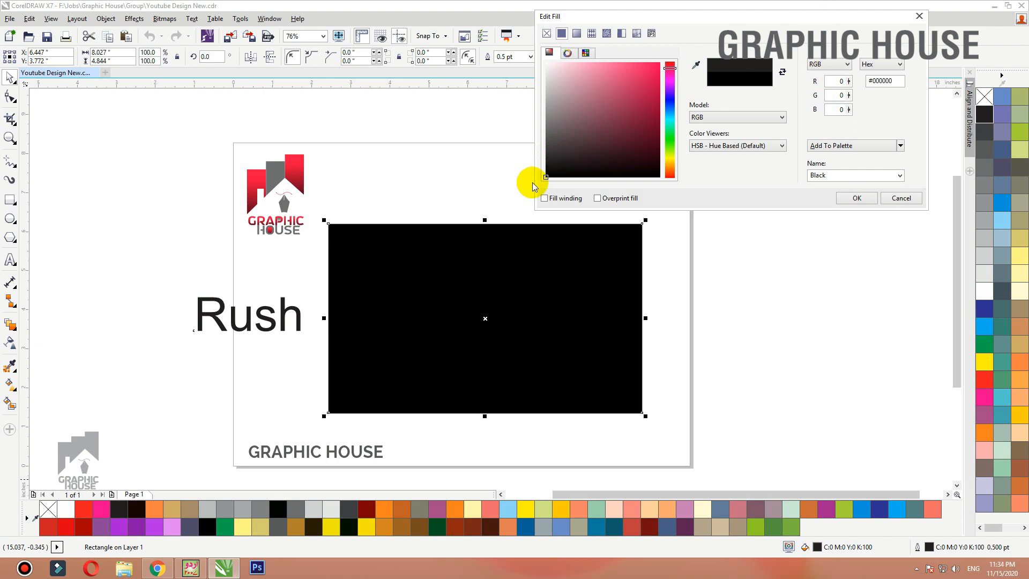
{"action": "left_click", "coordinate": [837, 145]}
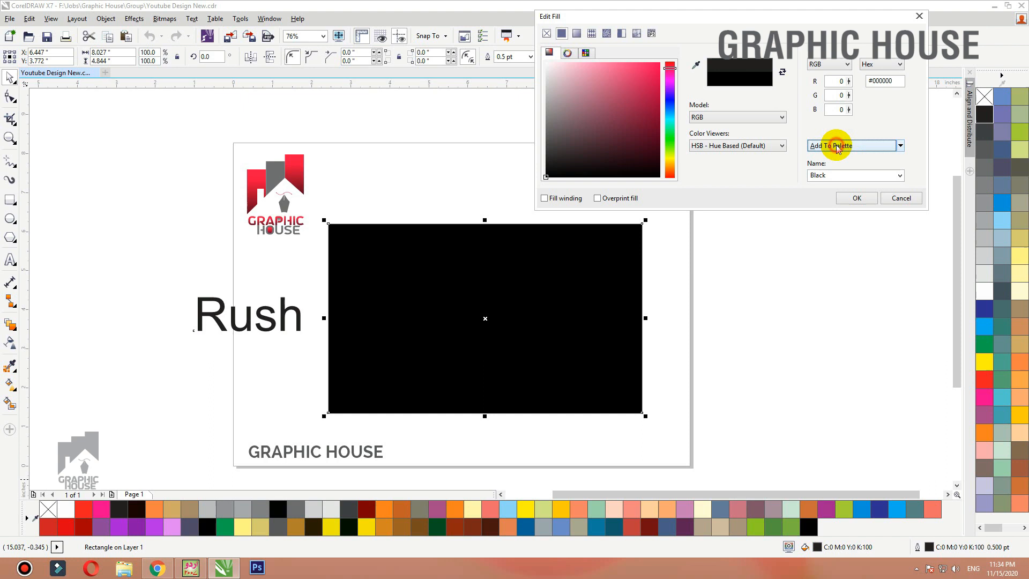
{"action": "left_click", "coordinate": [856, 199]}
{"action": "left_click_drag", "start_coordinate": [453, 271], "coordinate": [455, 263]}
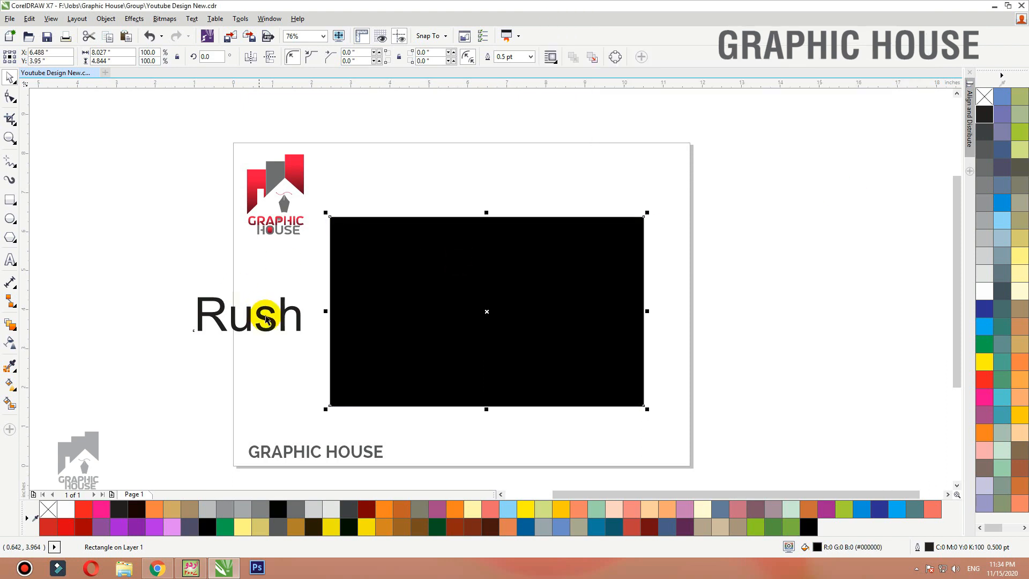
- Move the Rush text down and left, and set its font to JAVATA
{"action": "left_click_drag", "start_coordinate": [265, 317], "coordinate": [236, 337]}
{"action": "left_click", "coordinate": [275, 58]}
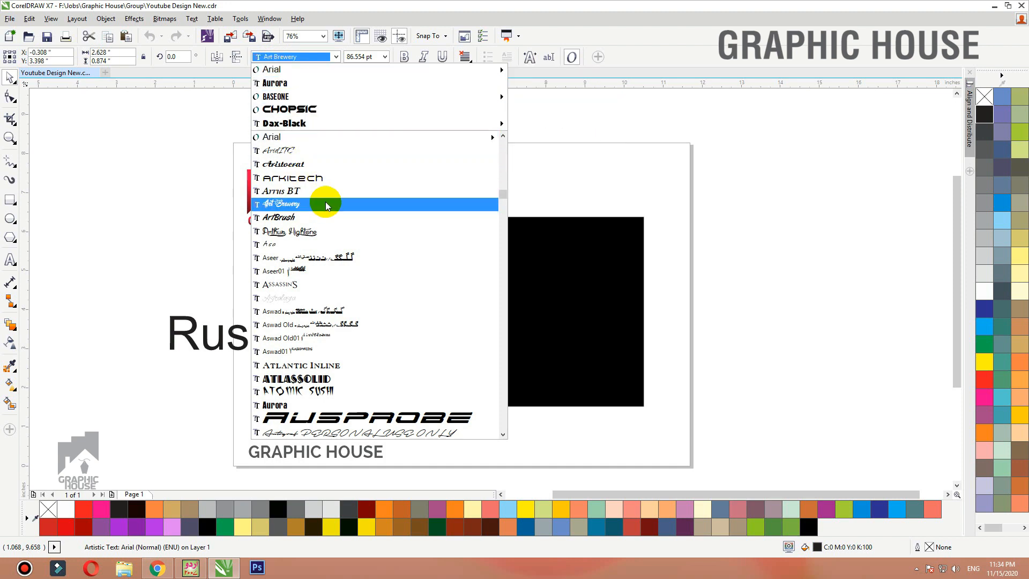
{"action": "scroll", "coordinate": [300, 309], "scroll_direction": "down", "scroll_amount": 4}
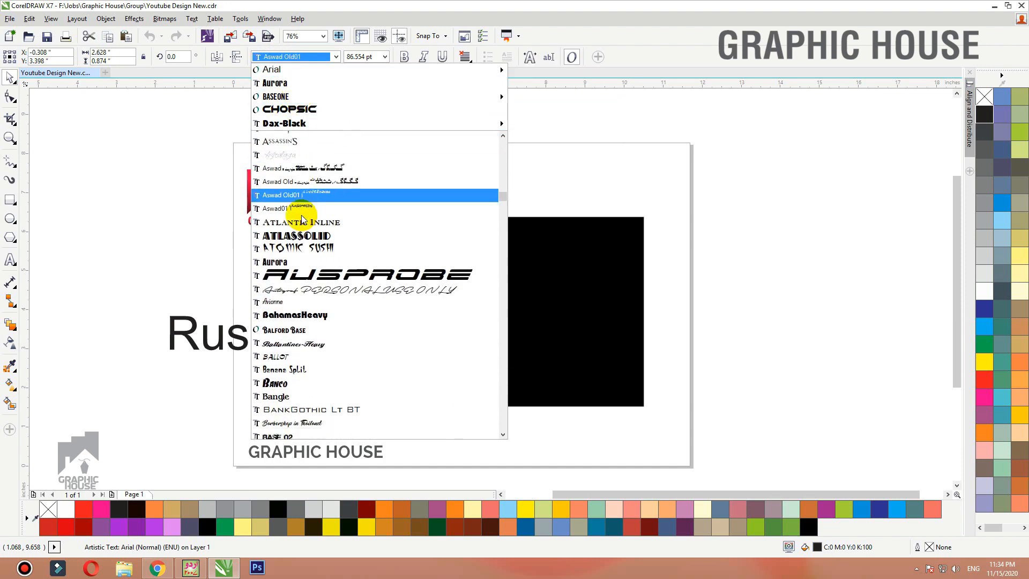
{"action": "type", "text": "j"}
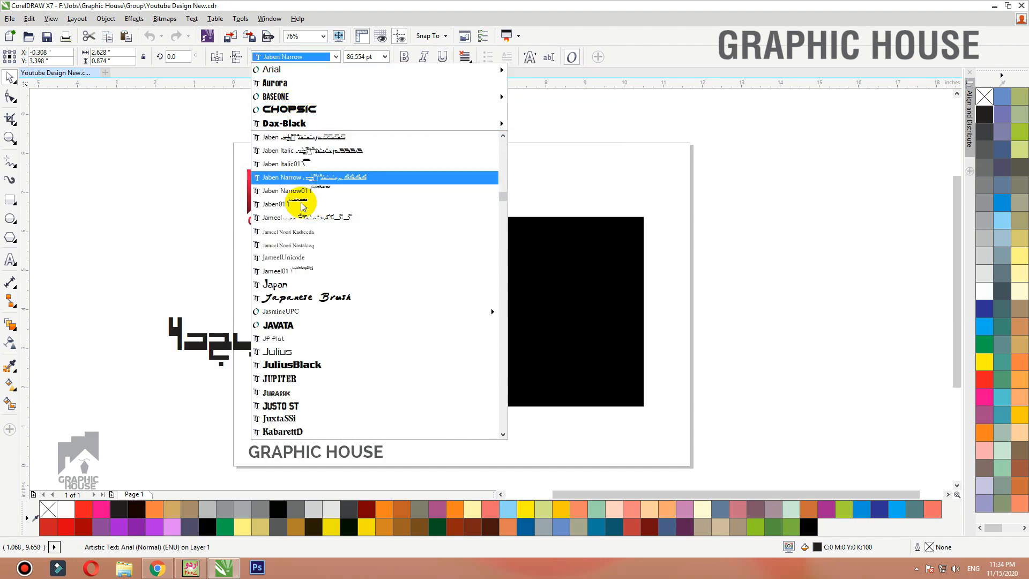
{"action": "left_click", "coordinate": [287, 326]}
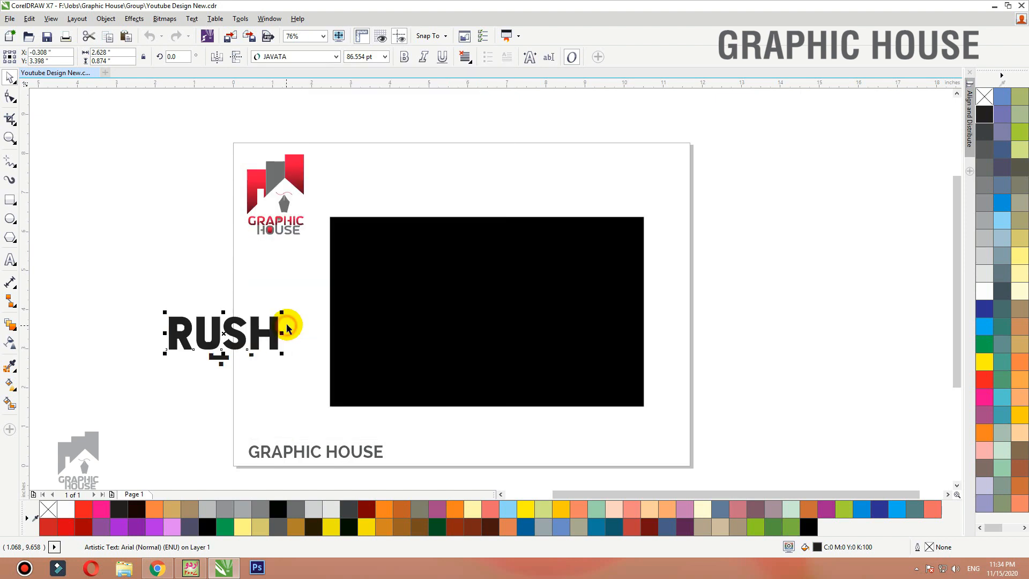
- Enlarge the RUSH text to about 5.66 inches wide and place it just above the black rectangle
{"action": "left_click_drag", "start_coordinate": [282, 313], "coordinate": [505, 178]}
{"action": "scroll", "coordinate": [459, 287], "scroll_direction": "up", "scroll_amount": 5}
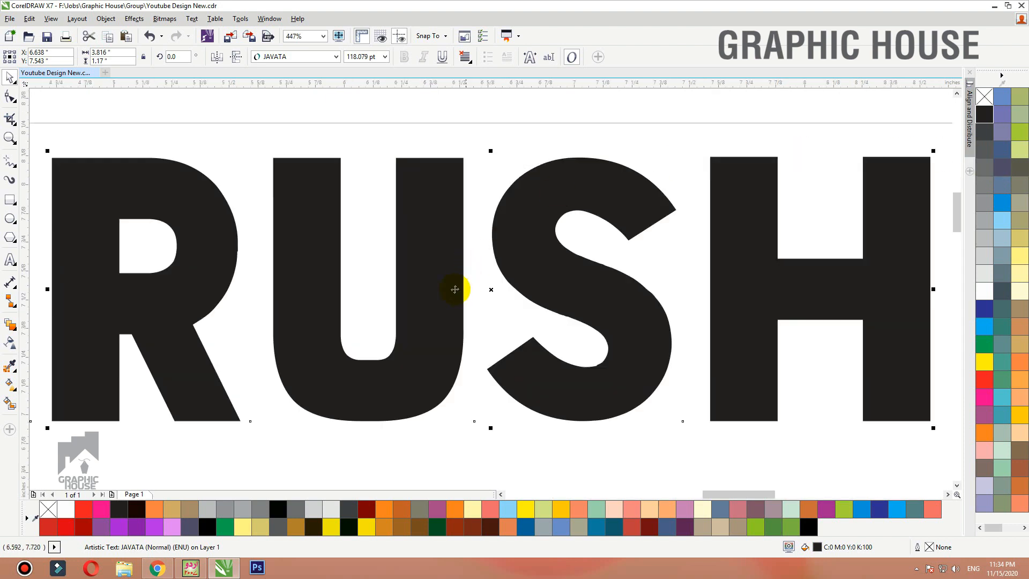
{"action": "scroll", "coordinate": [436, 298], "scroll_direction": "down", "scroll_amount": 4}
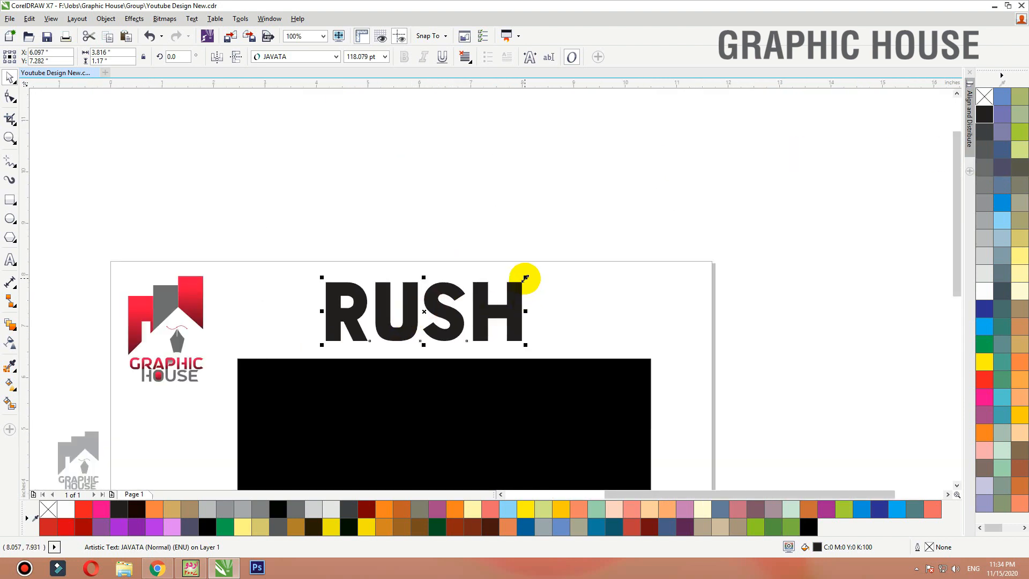
{"action": "left_click_drag", "start_coordinate": [531, 275], "coordinate": [617, 245]}
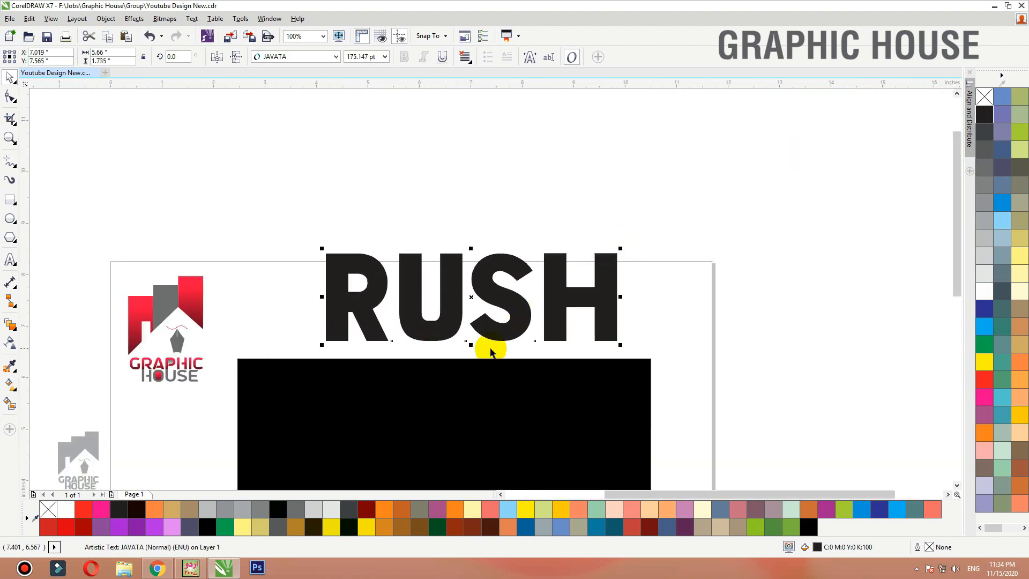
{"action": "left_click_drag", "start_coordinate": [503, 318], "coordinate": [484, 323]}
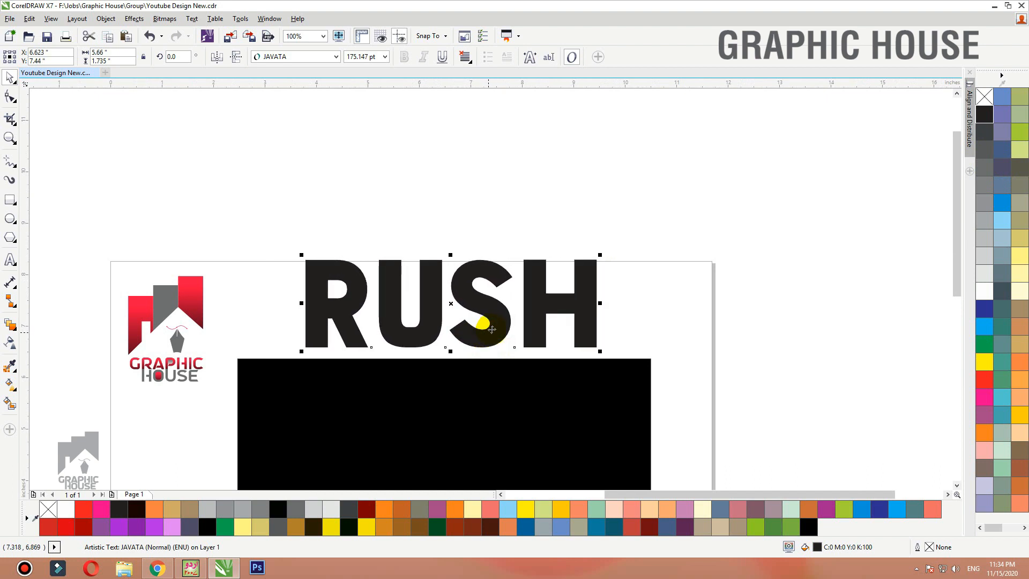
- Break the RUSH text apart into individual letters
{"action": "key", "text": "ctrl+k"}
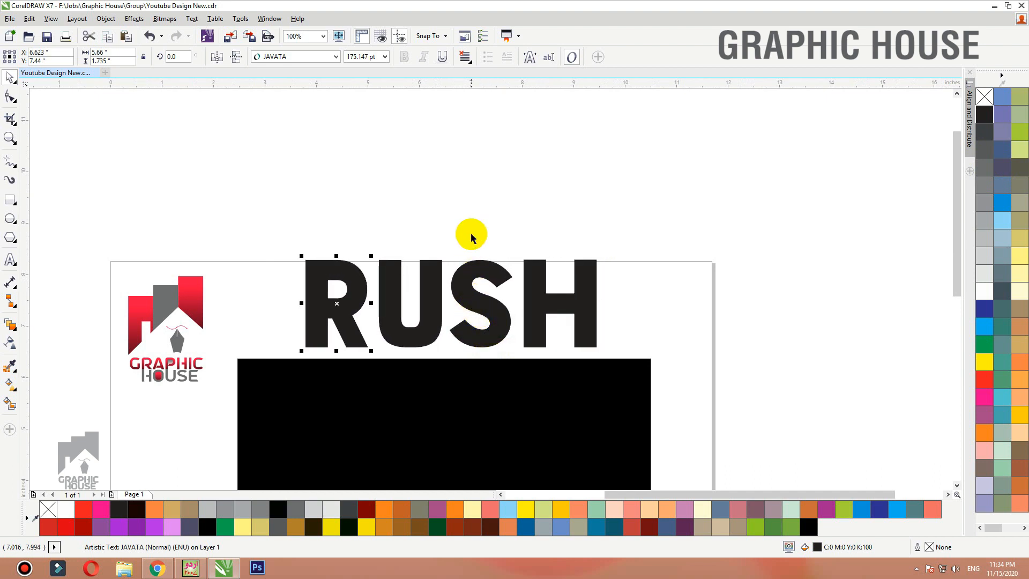
{"action": "left_click", "coordinate": [471, 227]}
{"action": "left_click_drag", "start_coordinate": [418, 332], "coordinate": [423, 276]}
{"action": "key", "text": "ctrl+z"}
{"action": "left_click", "coordinate": [471, 294]}
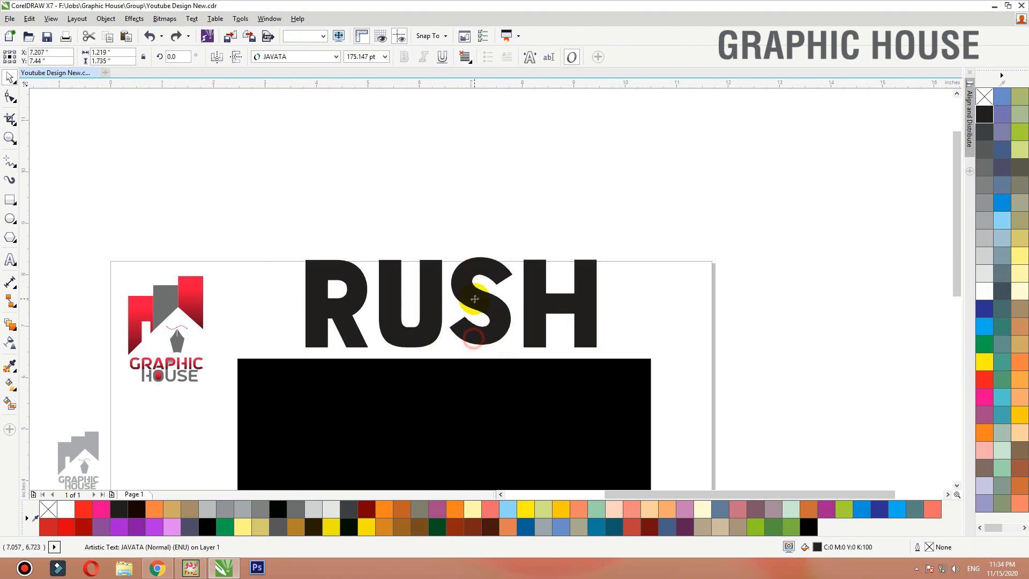
- Fill all four RUSH letters with red, C 0 M 100 Y 100 K 0
{"action": "left_click_drag", "start_coordinate": [689, 204], "coordinate": [230, 355]}
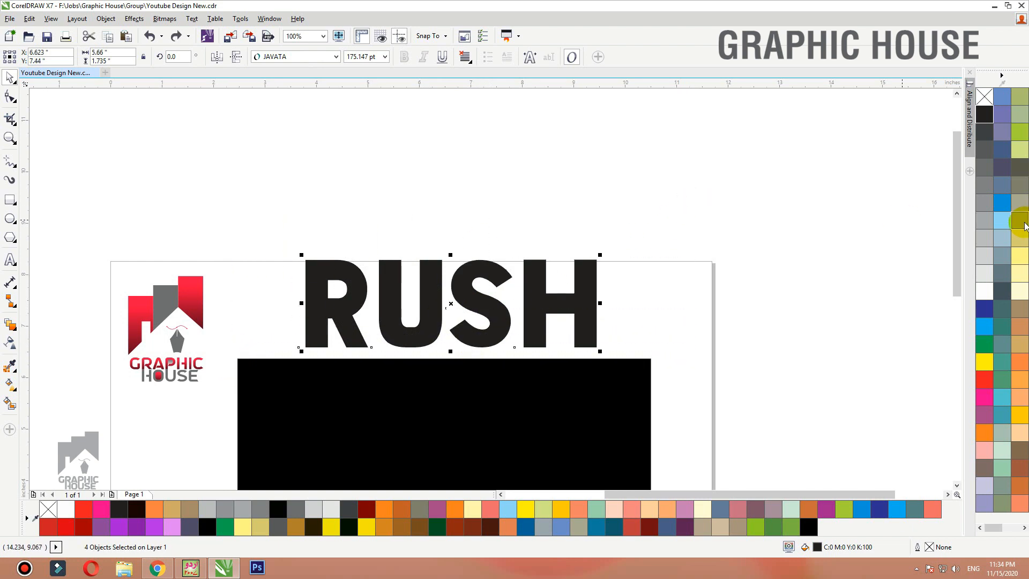
{"action": "left_click", "coordinate": [985, 380]}
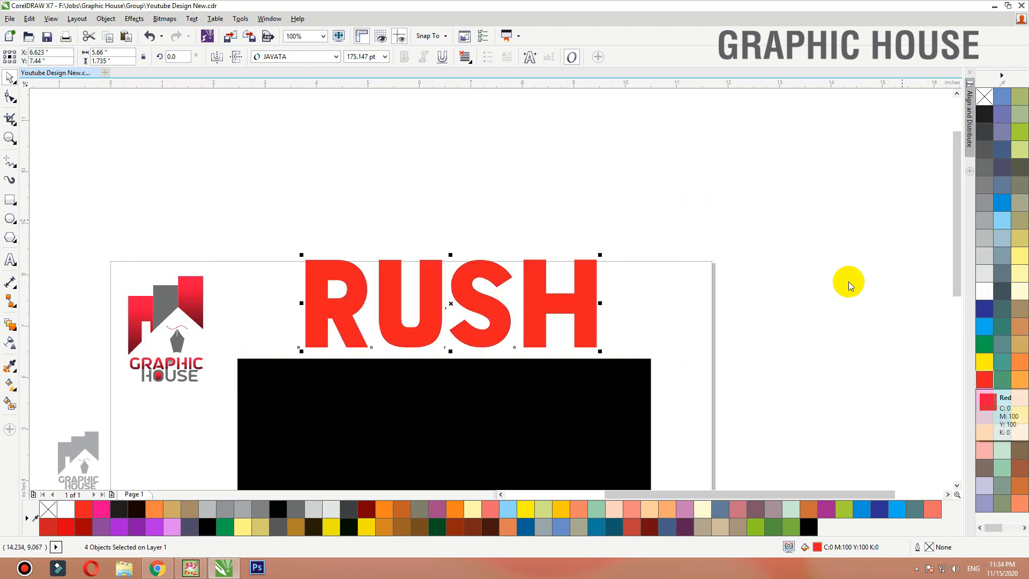
{"action": "left_click", "coordinate": [361, 221]}
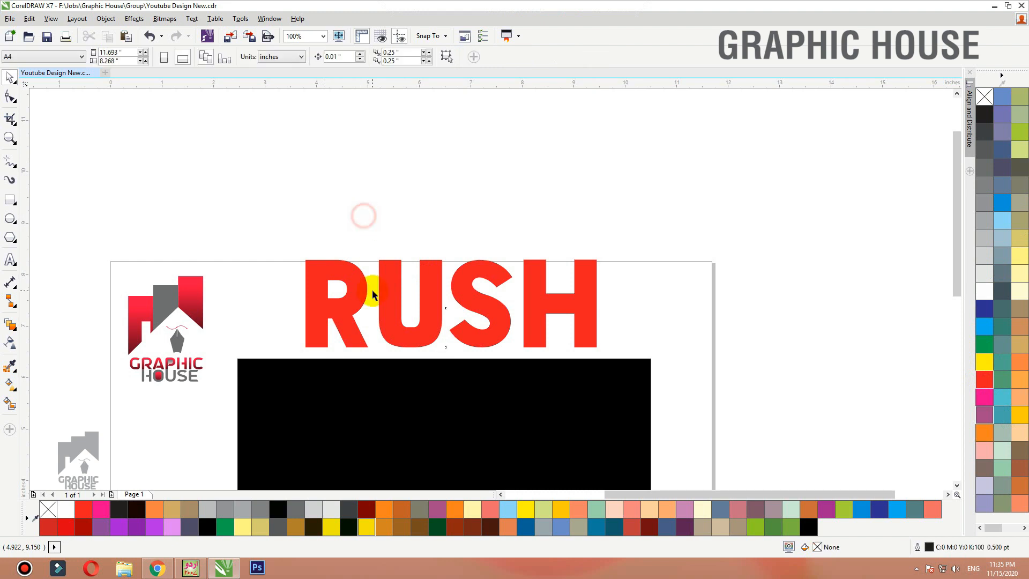
- Draw a circle about 0.385 inches in diameter above the page and place a copy about 3.5 inches to its right
{"action": "left_click", "coordinate": [392, 300]}
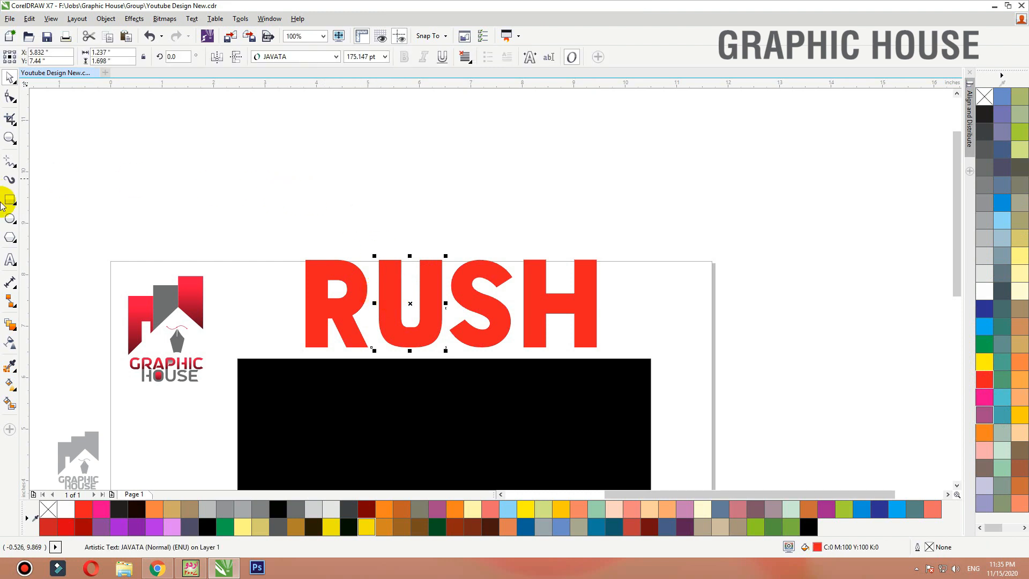
{"action": "left_click", "coordinate": [10, 219]}
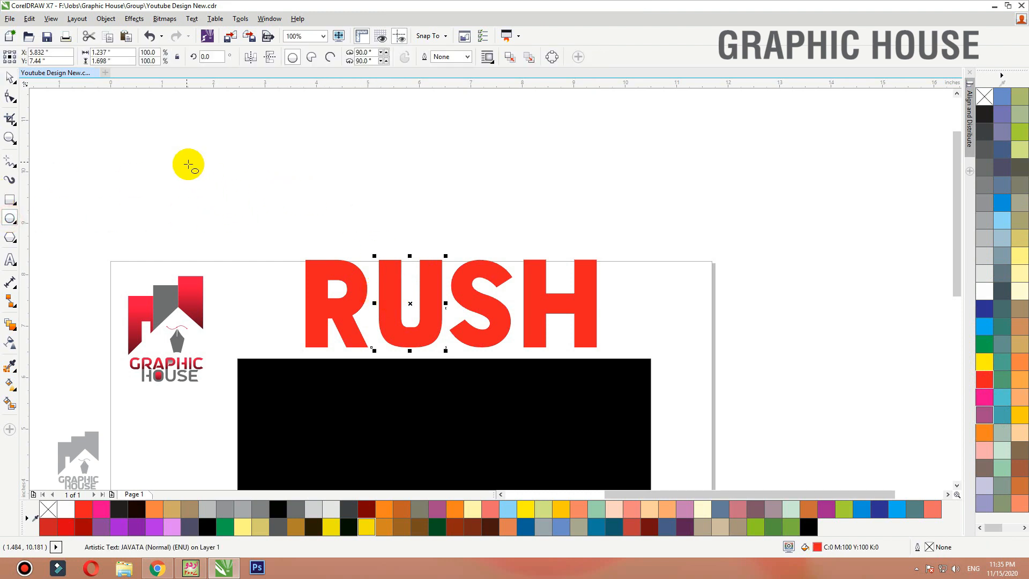
{"action": "left_click_drag", "start_coordinate": [188, 165], "coordinate": [209, 184]}
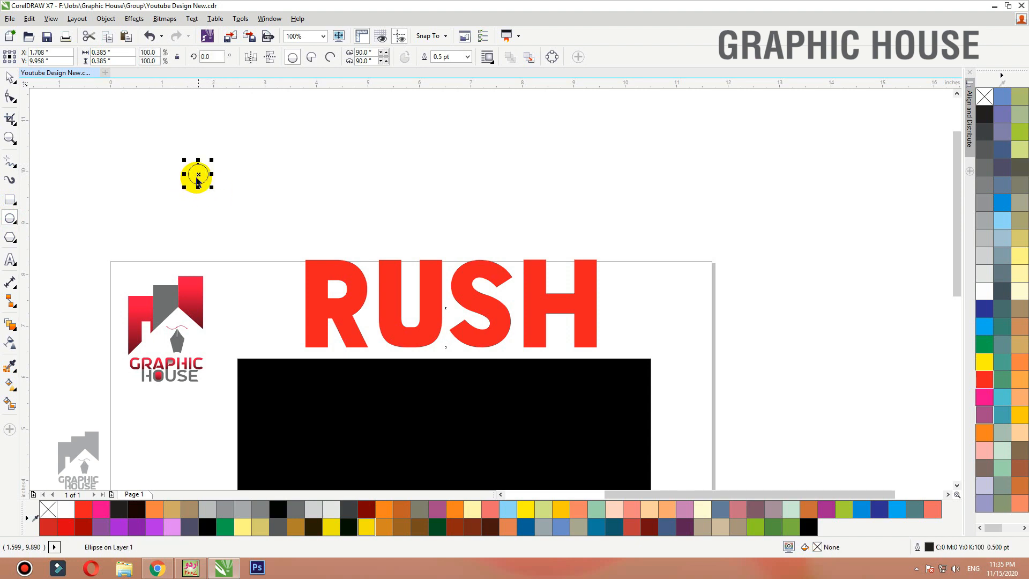
{"action": "key", "text": "space"}
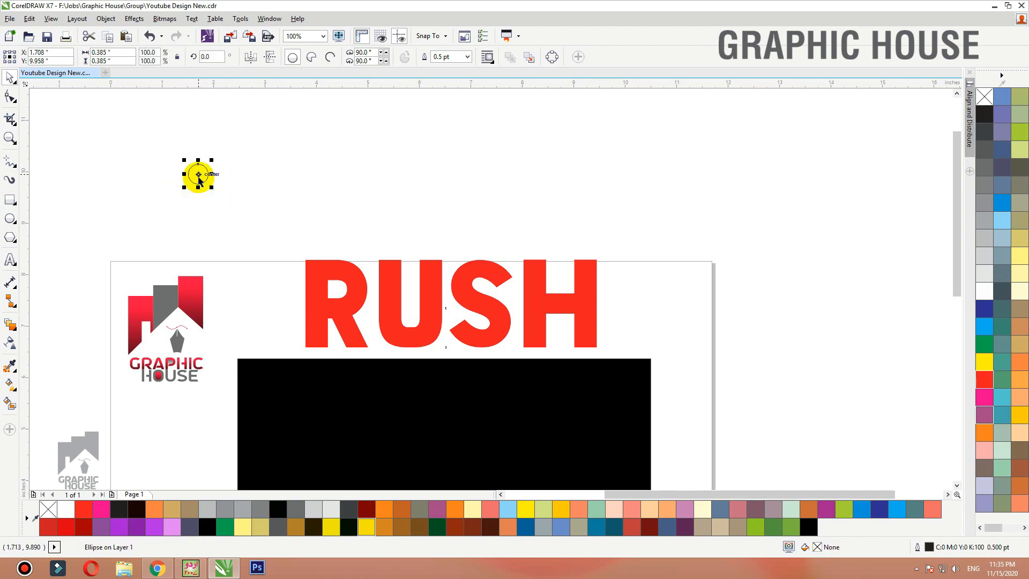
{"action": "mouse_move", "coordinate": [198, 174]}
{"action": "left_mouse_down"}
{"action": "mouse_move", "coordinate": [397, 176]}
{"action": "mouse_move", "coordinate": [212, 175]}
{"action": "left_mouse_up"}
{"action": "left_click_drag", "start_coordinate": [117, 137], "coordinate": [549, 259]}
- Blend the two circles together with 20 steps
{"action": "left_click", "coordinate": [11, 324]}
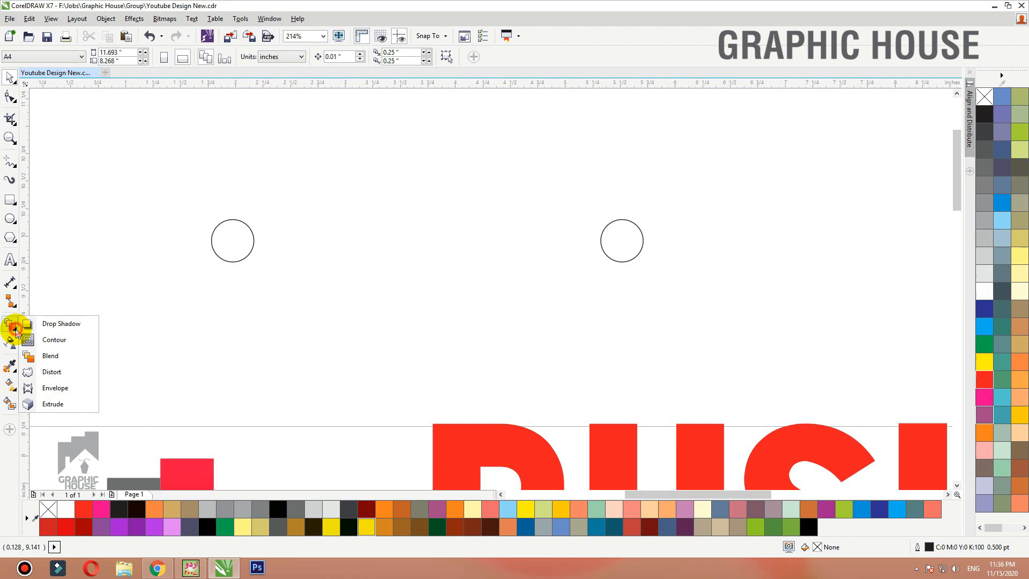
{"action": "left_click", "coordinate": [45, 357]}
{"action": "left_click_drag", "start_coordinate": [228, 246], "coordinate": [229, 224]}
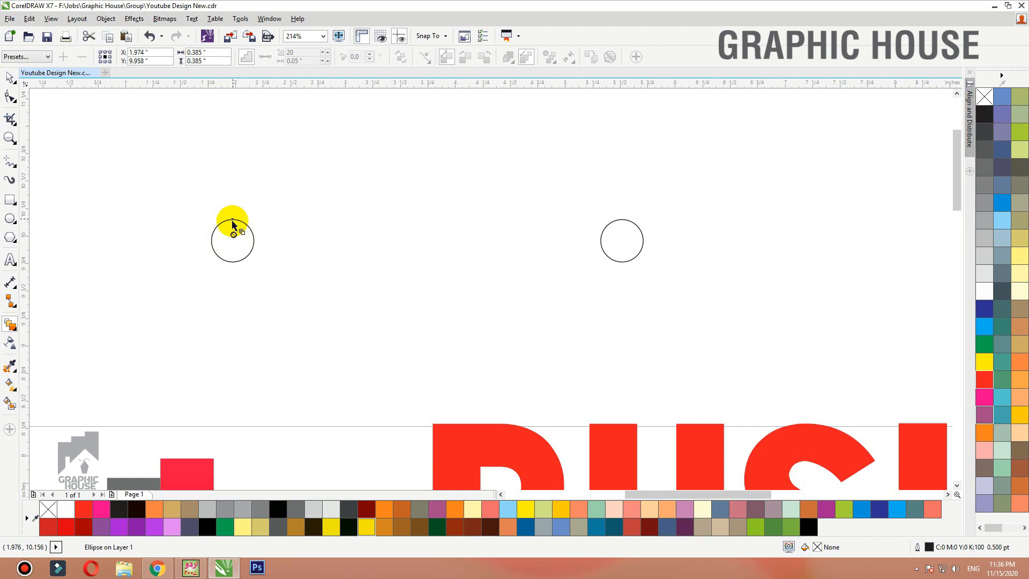
{"action": "left_click_drag", "start_coordinate": [391, 225], "coordinate": [611, 226]}
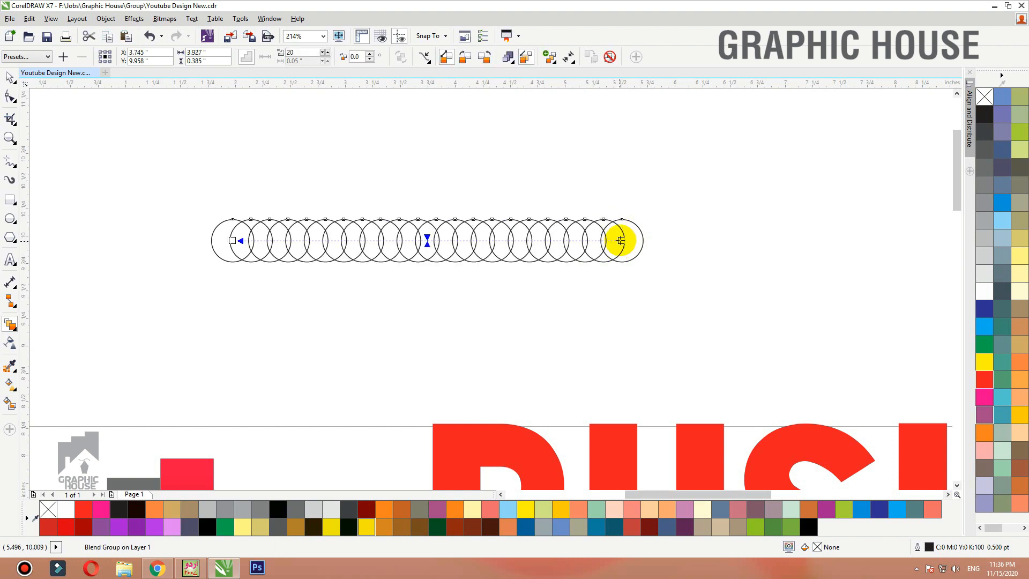
- Stretch the circle blend to the right until its end circles are about 9 inches apart in a level row
{"action": "left_click_drag", "start_coordinate": [620, 240], "coordinate": [859, 261]}
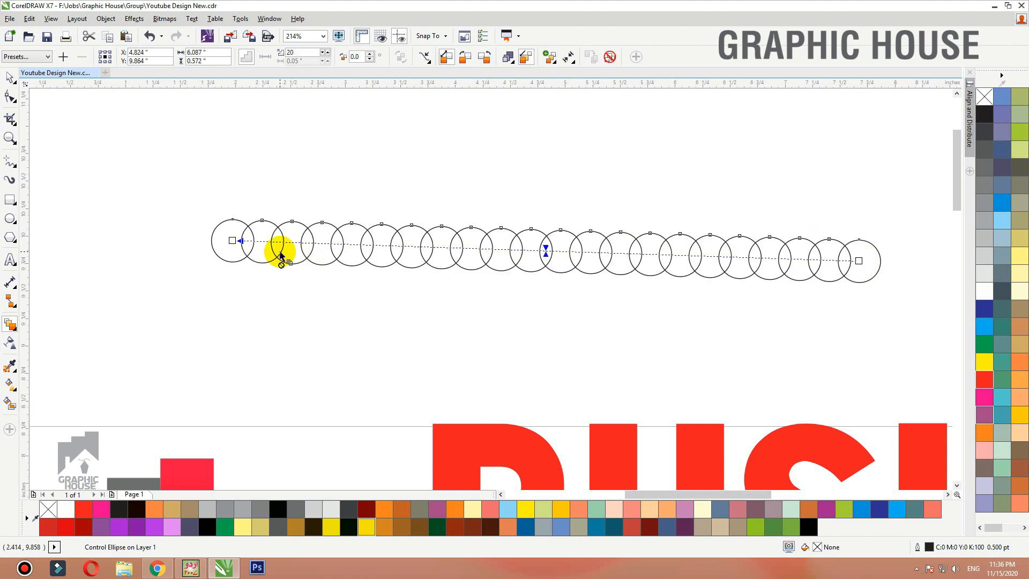
{"action": "scroll", "coordinate": [280, 257], "scroll_direction": "down", "scroll_amount": 2}
{"action": "left_click_drag", "start_coordinate": [563, 255], "coordinate": [722, 246]}
{"action": "key", "text": "space"}
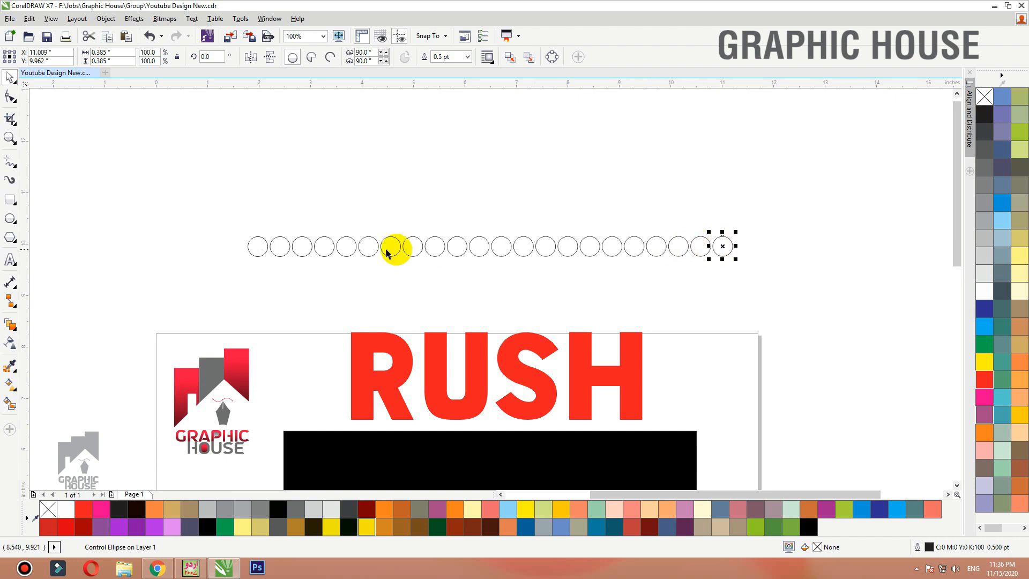
- Shrink the blend's first circle to about 0.226 inches in diameter
{"action": "left_click", "coordinate": [285, 273]}
{"action": "left_click_drag", "start_coordinate": [277, 228], "coordinate": [185, 281]}
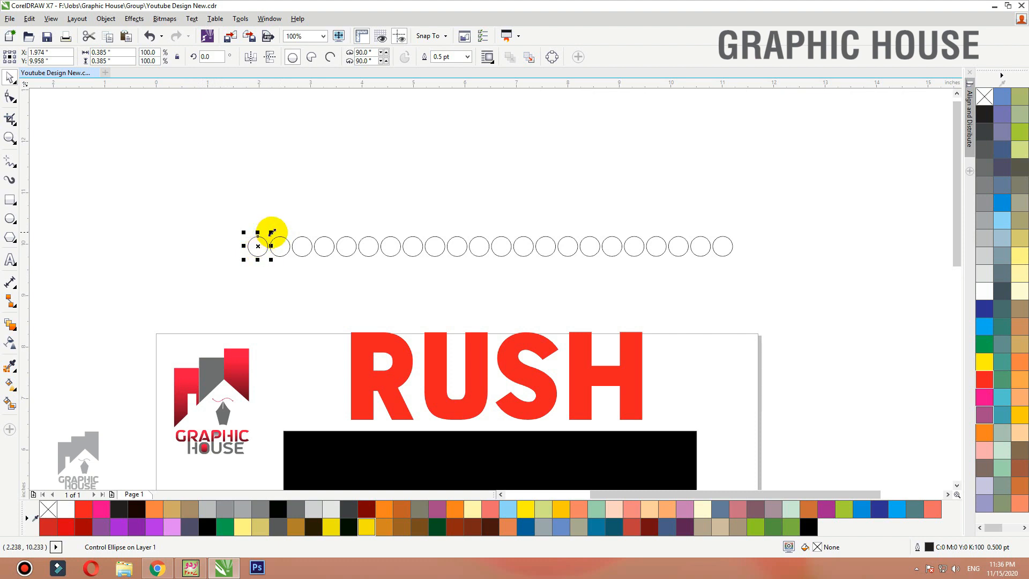
{"action": "left_click_drag", "start_coordinate": [272, 232], "coordinate": [264, 239]}
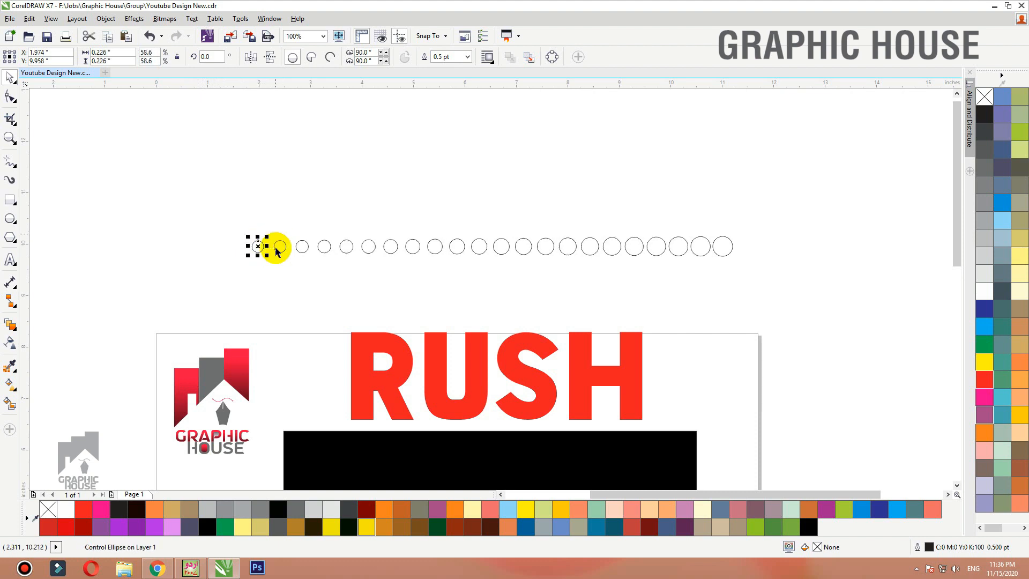
- Move the blend's first circle inward to X 2.404 inches and shrink it to about 0.127 inches in diameter
{"action": "left_click", "coordinate": [261, 276]}
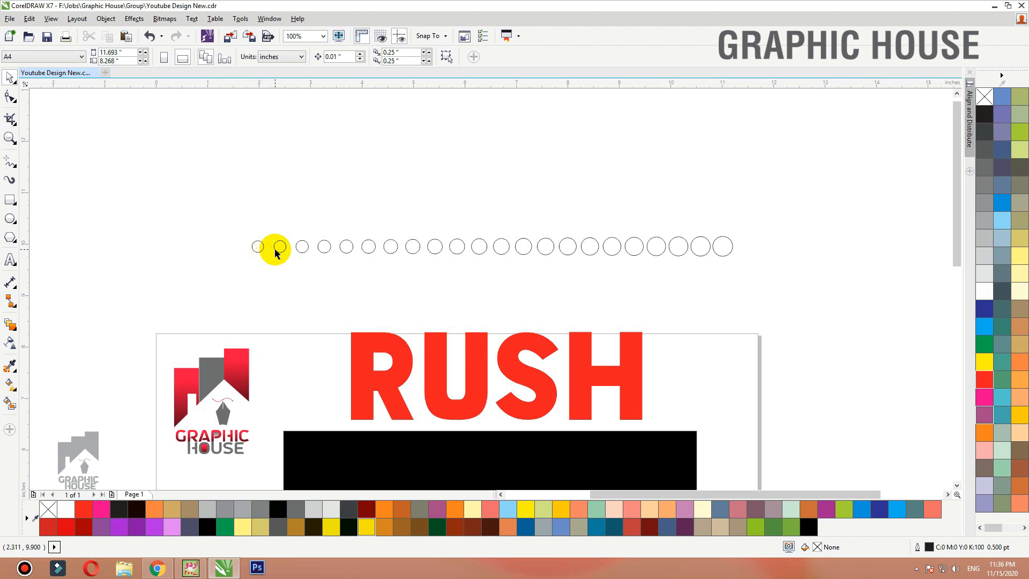
{"action": "left_click", "coordinate": [721, 248]}
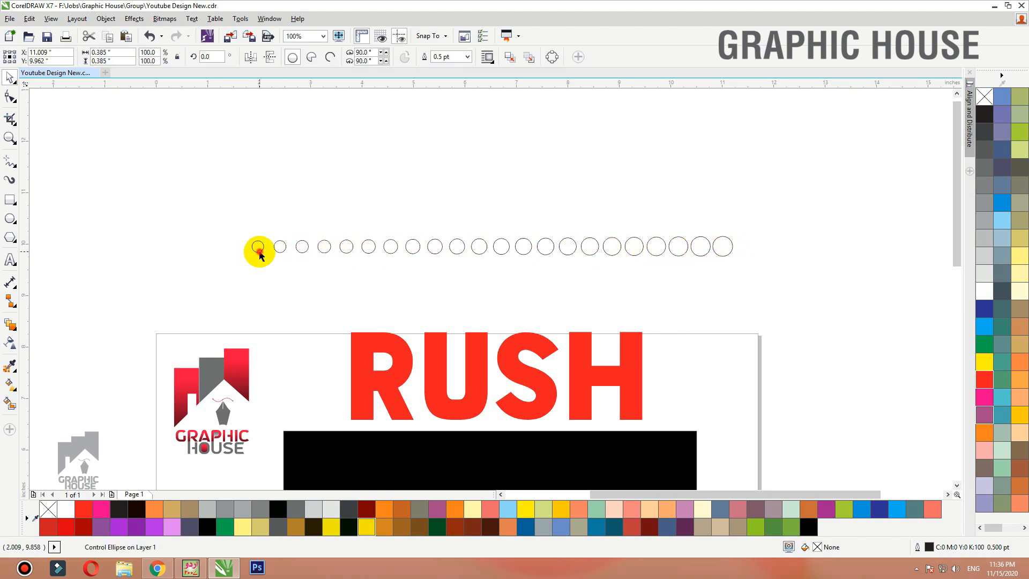
{"action": "left_click", "coordinate": [259, 252]}
{"action": "left_click_drag", "start_coordinate": [258, 246], "coordinate": [263, 247]}
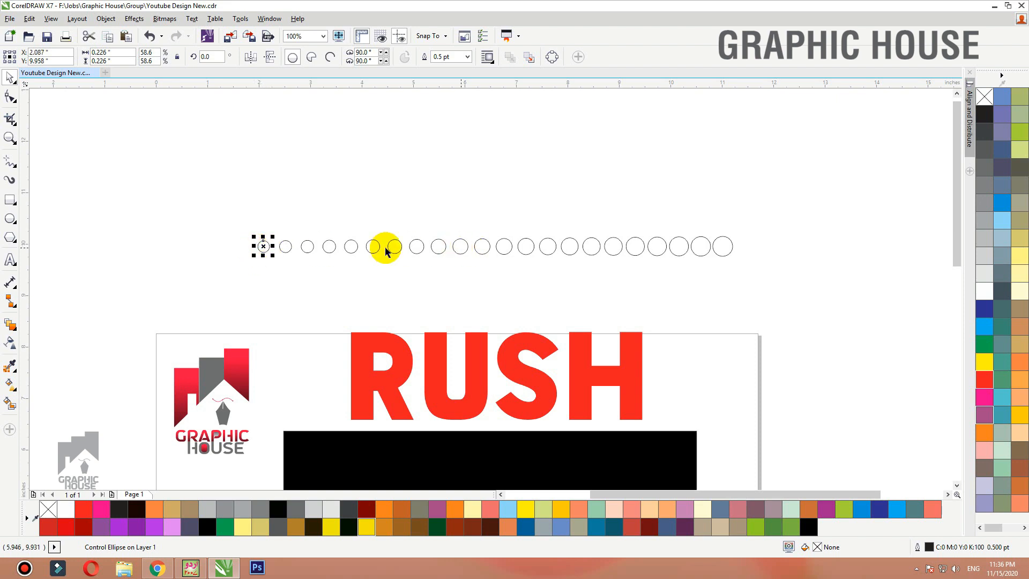
{"action": "scroll", "coordinate": [292, 260], "scroll_direction": "up", "scroll_amount": 4}
{"action": "left_click_drag", "start_coordinate": [177, 259], "coordinate": [255, 262]}
{"action": "scroll", "coordinate": [256, 261], "scroll_direction": "down", "scroll_amount": 5}
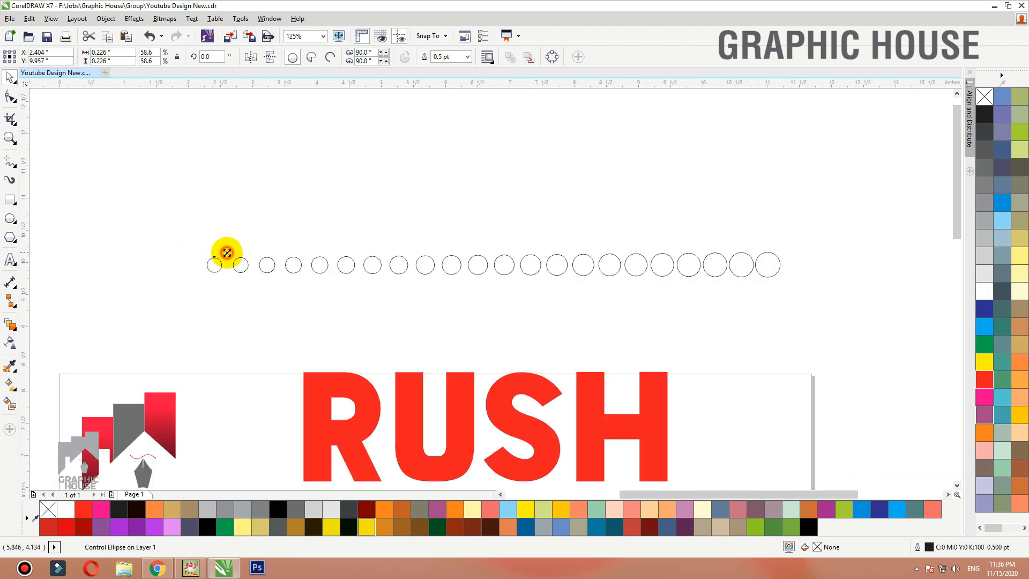
{"action": "left_click_drag", "start_coordinate": [226, 252], "coordinate": [224, 254]}
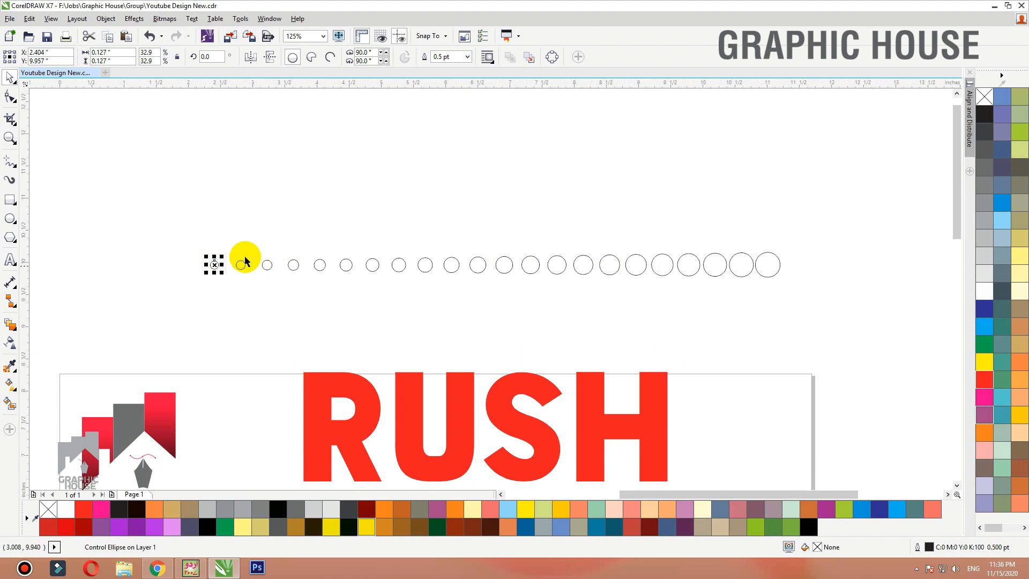
{"action": "left_click", "coordinate": [245, 238]}
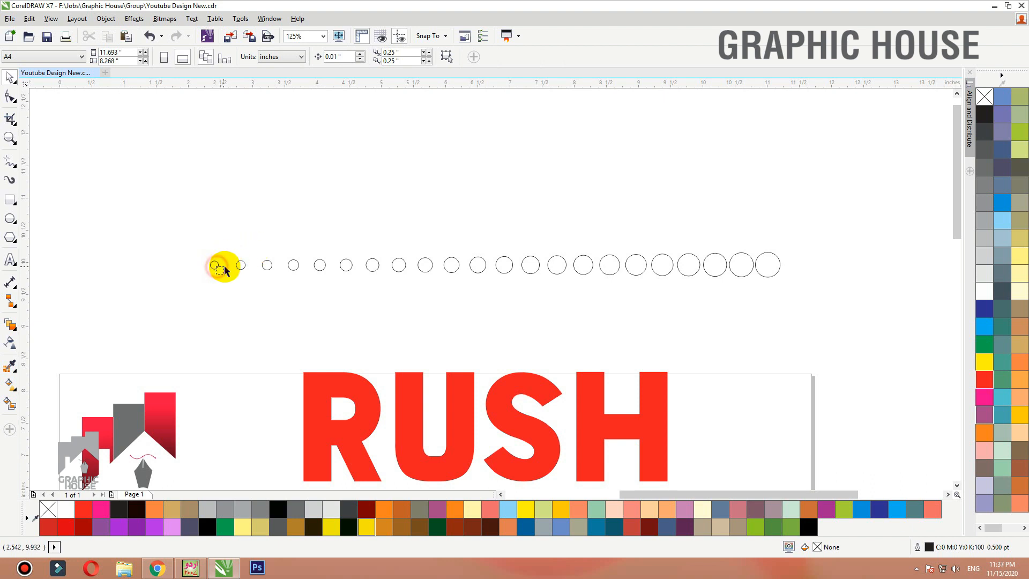
- Move the blend's first and last circles inward, keeping the row level, until the row is about 8.12 inches wide
{"action": "left_click_drag", "start_coordinate": [215, 265], "coordinate": [228, 265]}
{"action": "left_click", "coordinate": [769, 273]}
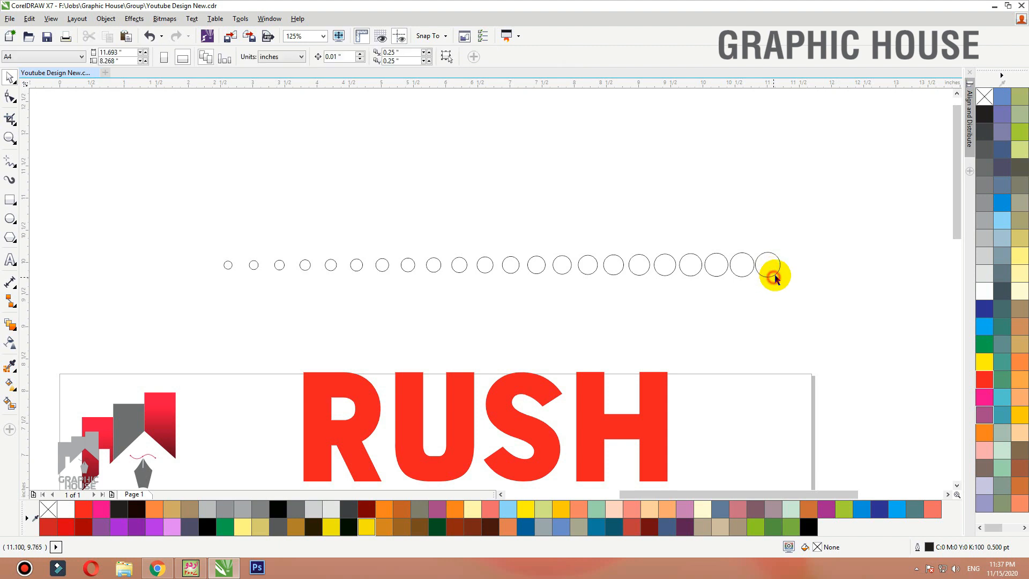
{"action": "left_click", "coordinate": [781, 269]}
{"action": "left_click_drag", "start_coordinate": [768, 264], "coordinate": [733, 266]}
- Fill the whole circle blend with red (M:100 Y:100) and remove its outline
{"action": "key", "text": "w"}
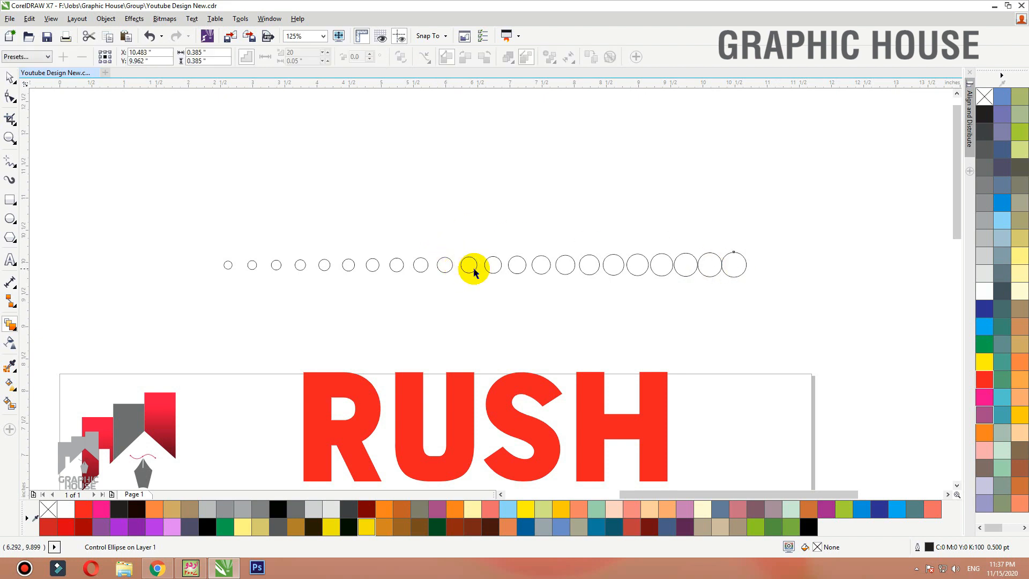
{"action": "key", "text": "space"}
{"action": "left_click", "coordinate": [473, 268]}
{"action": "left_click_drag", "start_coordinate": [194, 292], "coordinate": [194, 292]}
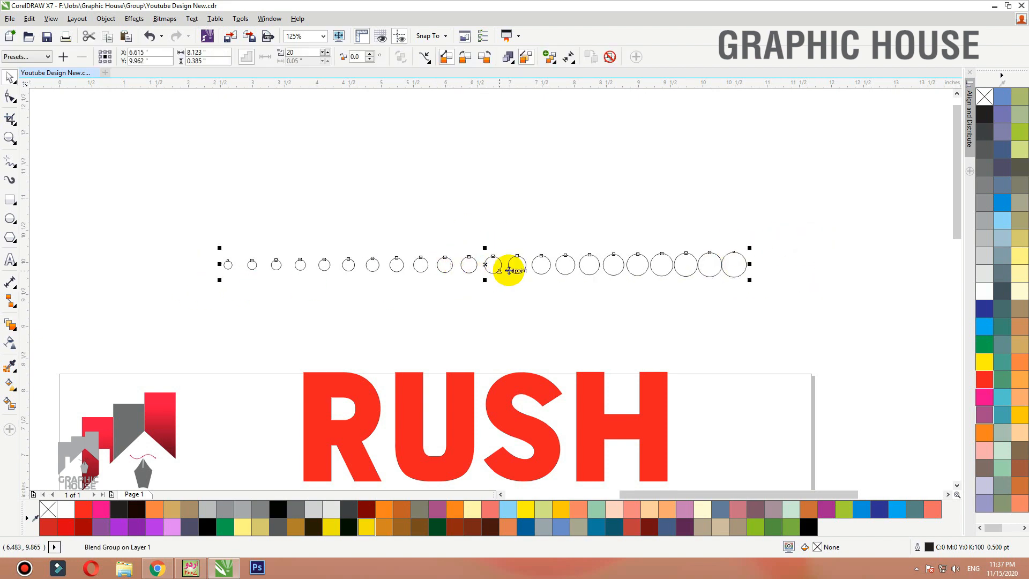
{"action": "left_click", "coordinate": [987, 382]}
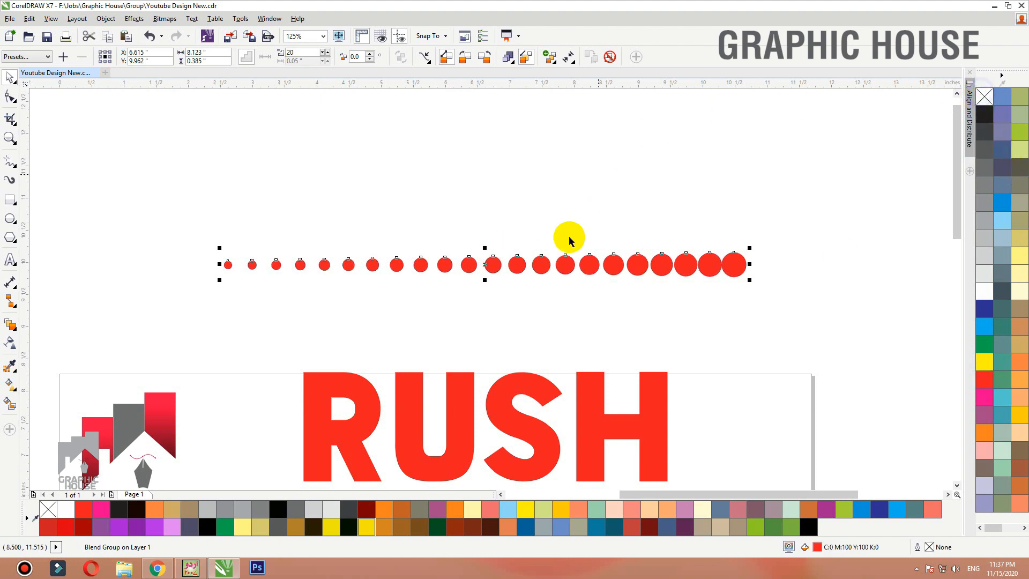
- Copy the red circle row directly above itself and repeat the duplication until there are 15 touching rows
{"action": "left_click_drag", "start_coordinate": [547, 265], "coordinate": [546, 240]}
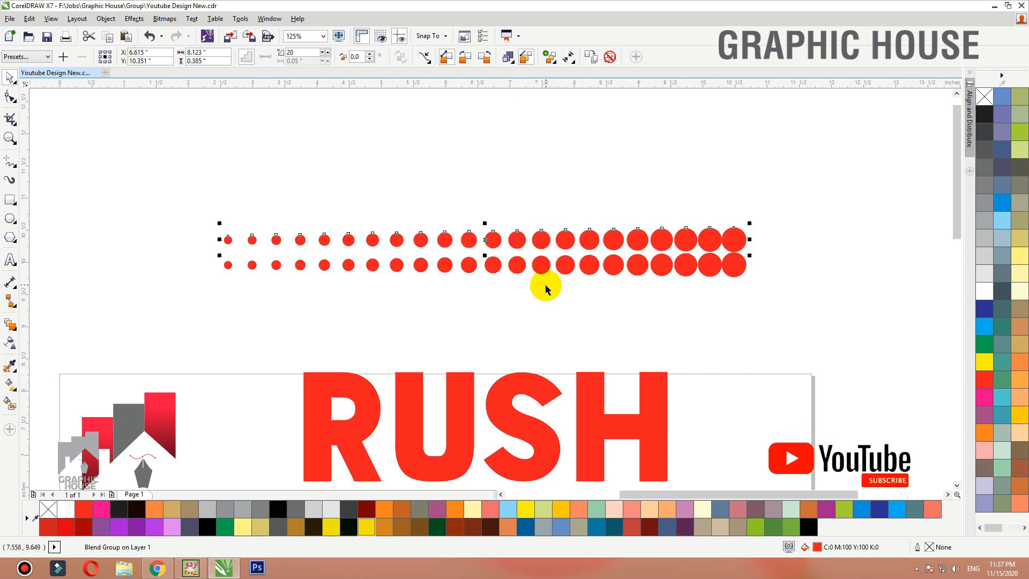
{"action": "key", "text": "ctrl+r"}
{"action": "key", "text": "ctrl+r"}
{"action": "key", "text": "ctrl+r"}
{"action": "key", "text": "ctrl+r"}
{"action": "key", "text": "ctrl+r"}
{"action": "key", "text": "ctrl+r"}
{"action": "key", "text": "ctrl+r"}
{"action": "key", "text": "ctrl+r"}
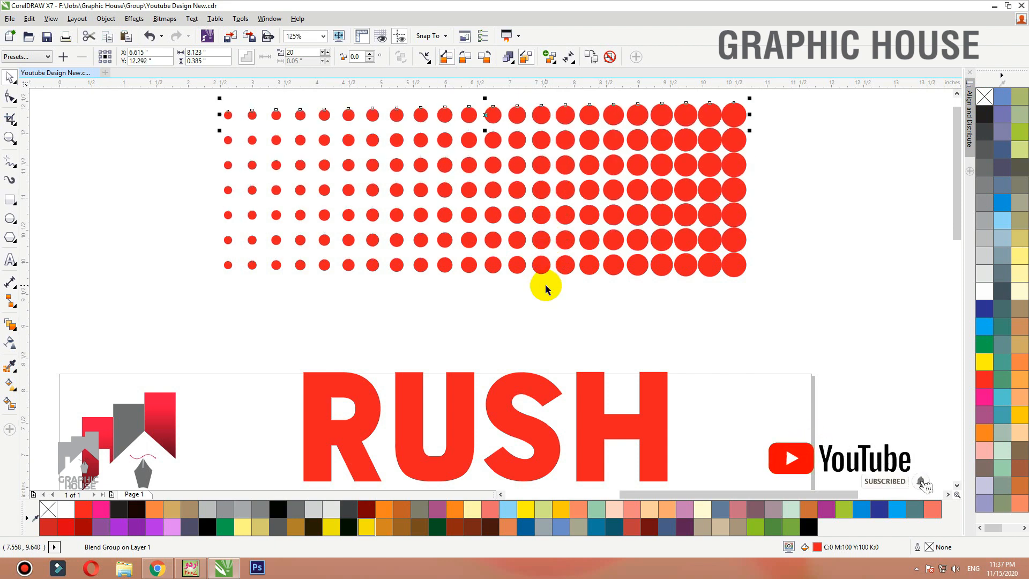
{"action": "scroll", "coordinate": [555, 304], "scroll_direction": "down", "scroll_amount": 2}
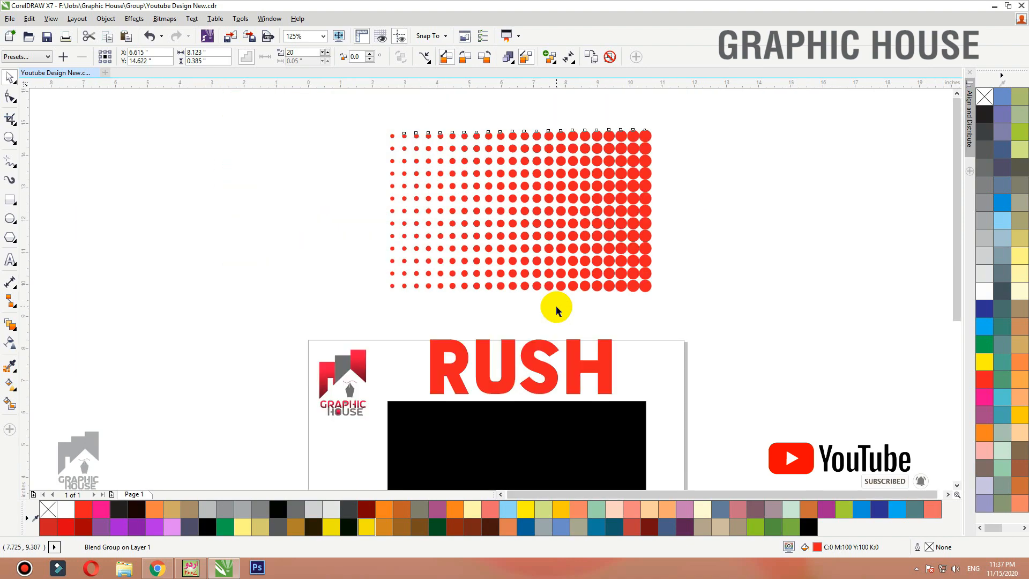
{"action": "key", "text": "ctrl+r"}
{"action": "key", "text": "ctrl+r"}
- Group all the dot rows, scale the group to 20% and place it to the right of the RUSH letters
{"action": "left_click_drag", "start_coordinate": [701, 301], "coordinate": [712, 306]}
{"action": "left_click_drag", "start_coordinate": [532, 212], "coordinate": [379, 89]}
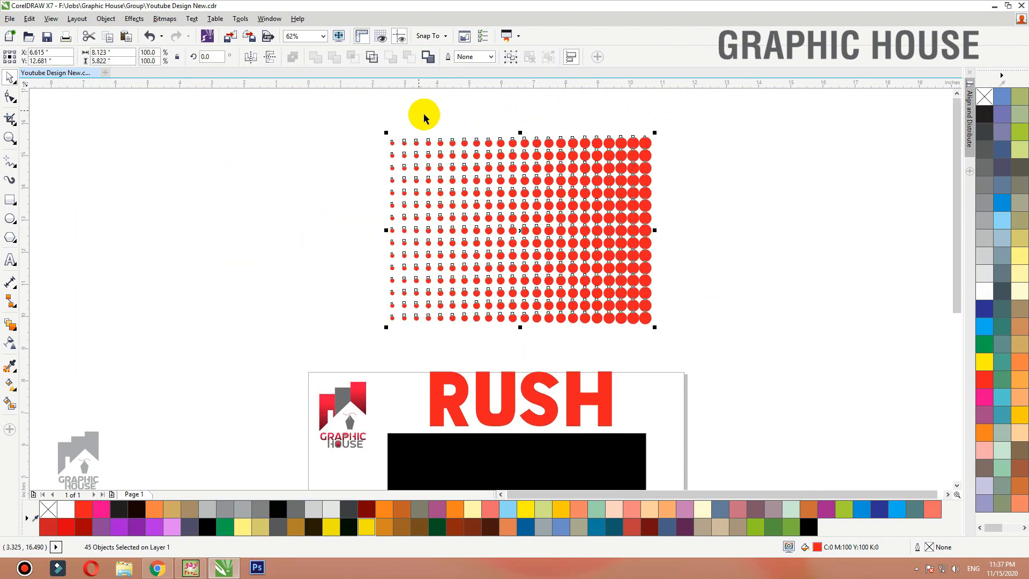
{"action": "key", "text": "ctrl+g"}
{"action": "left_click_drag", "start_coordinate": [655, 131], "coordinate": [710, 393]}
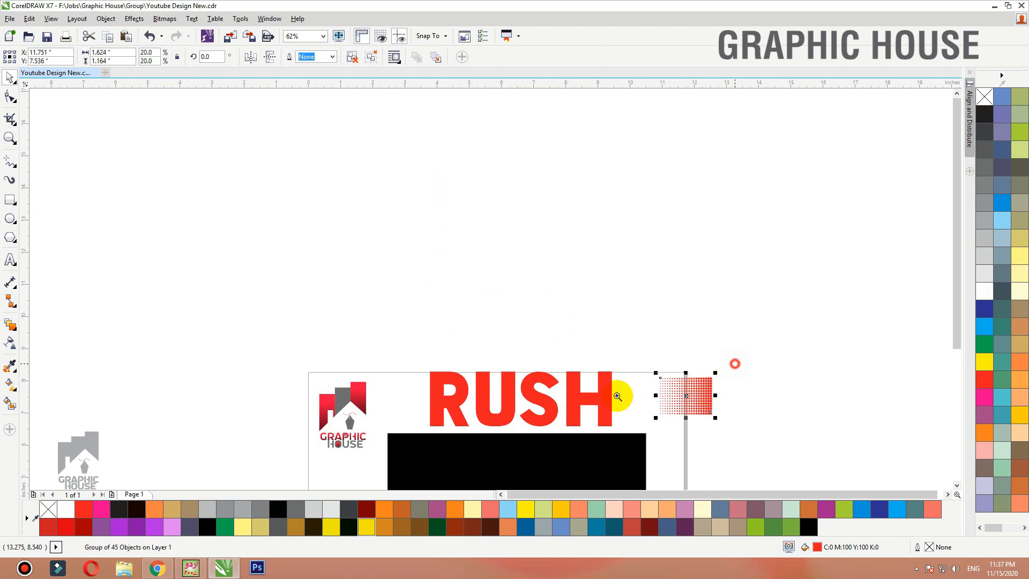
- Fill all four RUSH letters with black (K:100)
{"action": "scroll", "coordinate": [424, 343], "scroll_direction": "up", "scroll_amount": 3}
{"action": "left_click", "coordinate": [630, 268]}
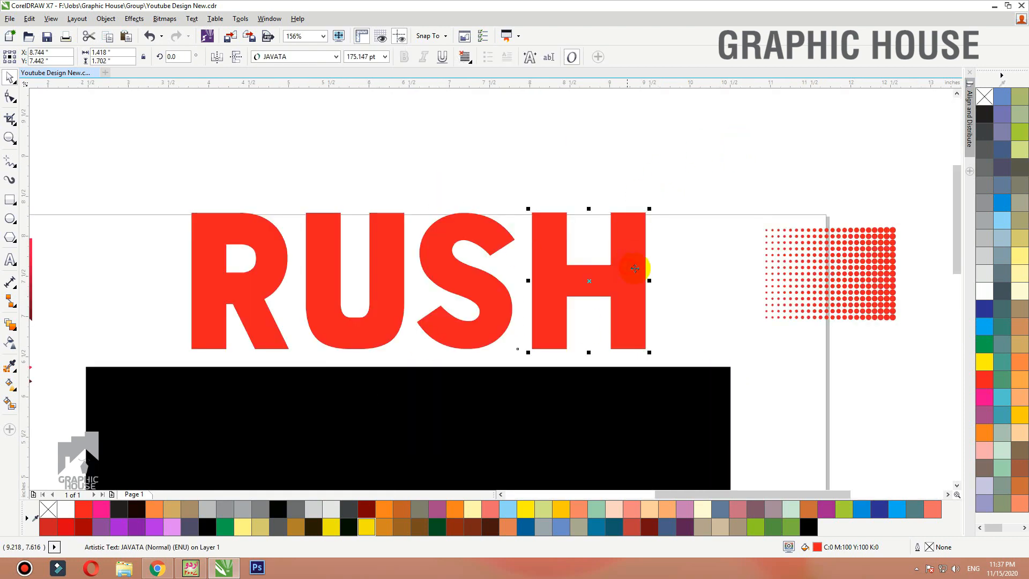
{"action": "left_click_drag", "start_coordinate": [737, 118], "coordinate": [130, 383]}
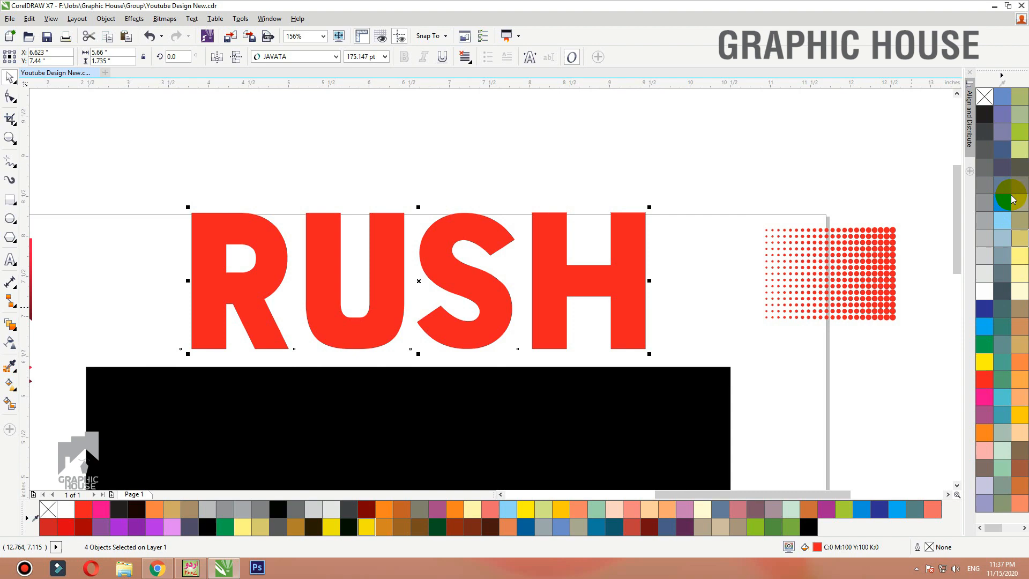
{"action": "left_click", "coordinate": [984, 114]}
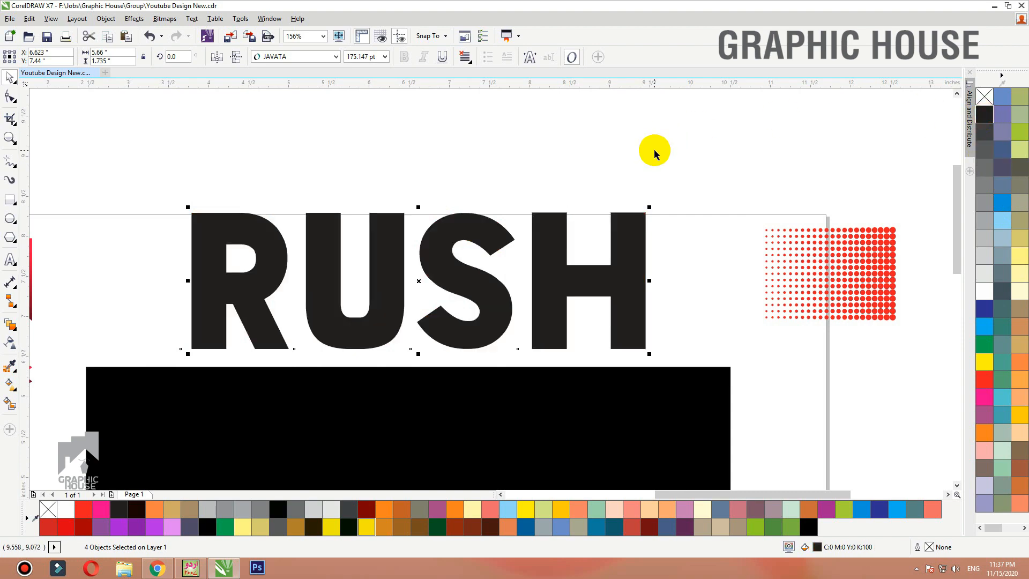
- Place three copies of the red dot pattern in a row above the RUSH letters
{"action": "left_click", "coordinate": [805, 252]}
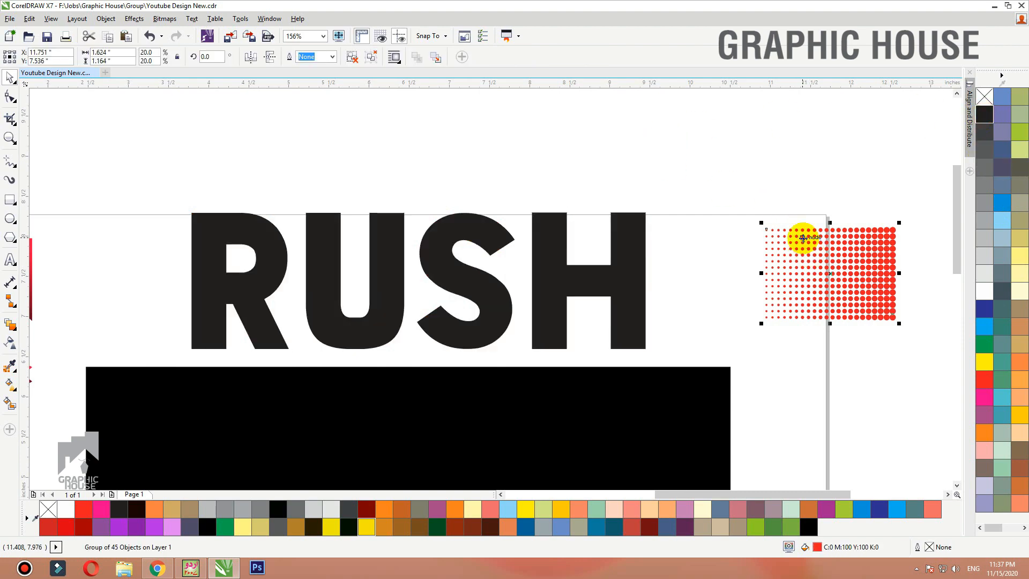
{"action": "left_click_drag", "start_coordinate": [801, 235], "coordinate": [685, 130]}
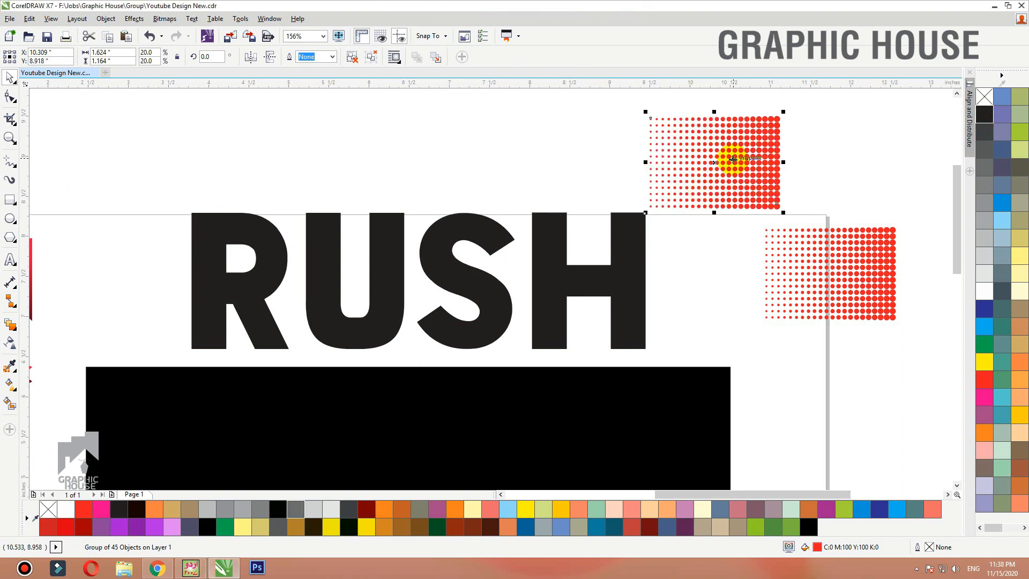
{"action": "left_click", "coordinate": [636, 242]}
{"action": "left_click", "coordinate": [479, 249]}
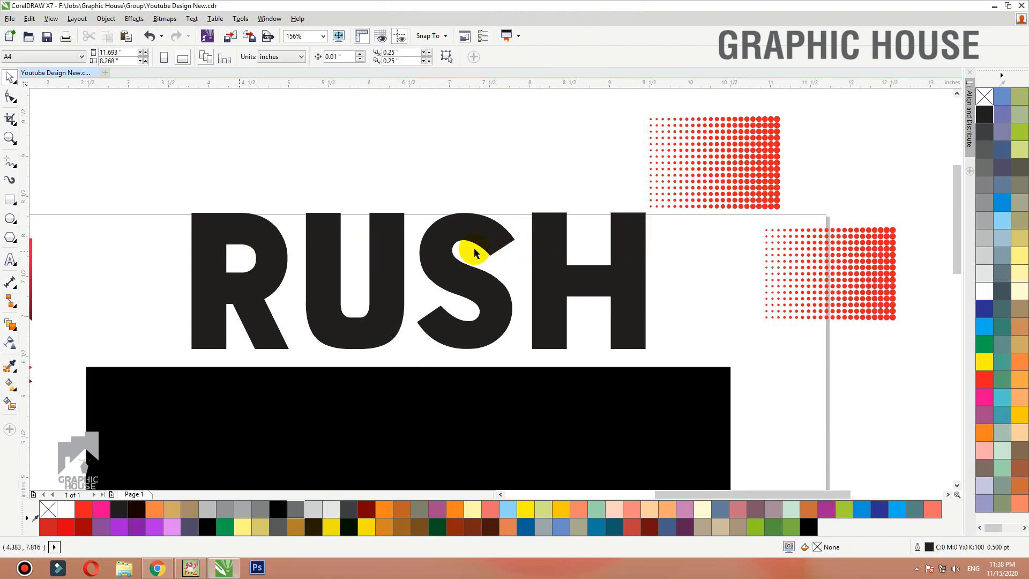
{"action": "left_click_drag", "start_coordinate": [723, 166], "coordinate": [362, 152]}
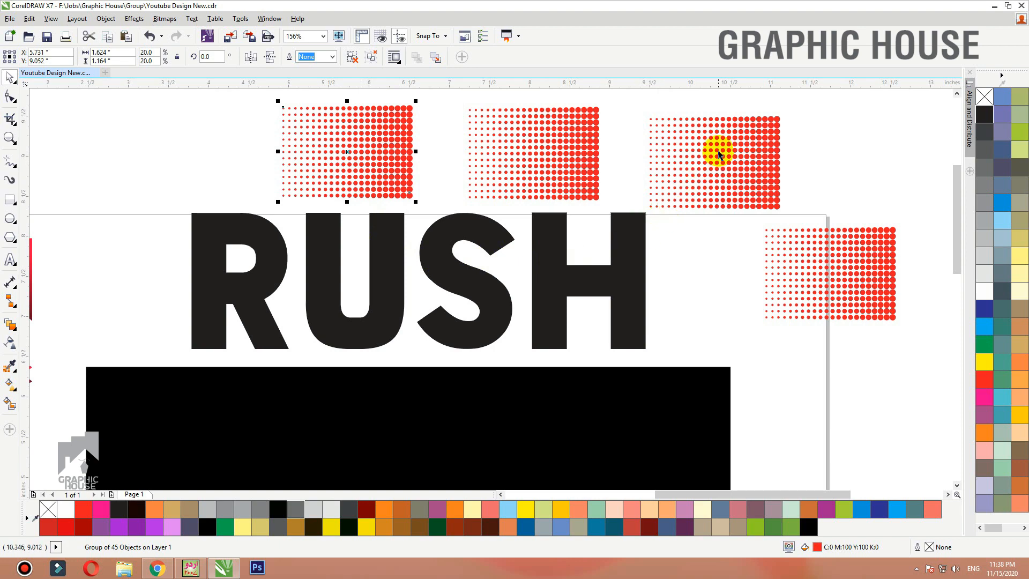
- PowerClip the rightmost dot pattern copy above the letters inside the letter H
{"action": "right_click", "coordinate": [714, 128]}
{"action": "left_click", "coordinate": [709, 127]}
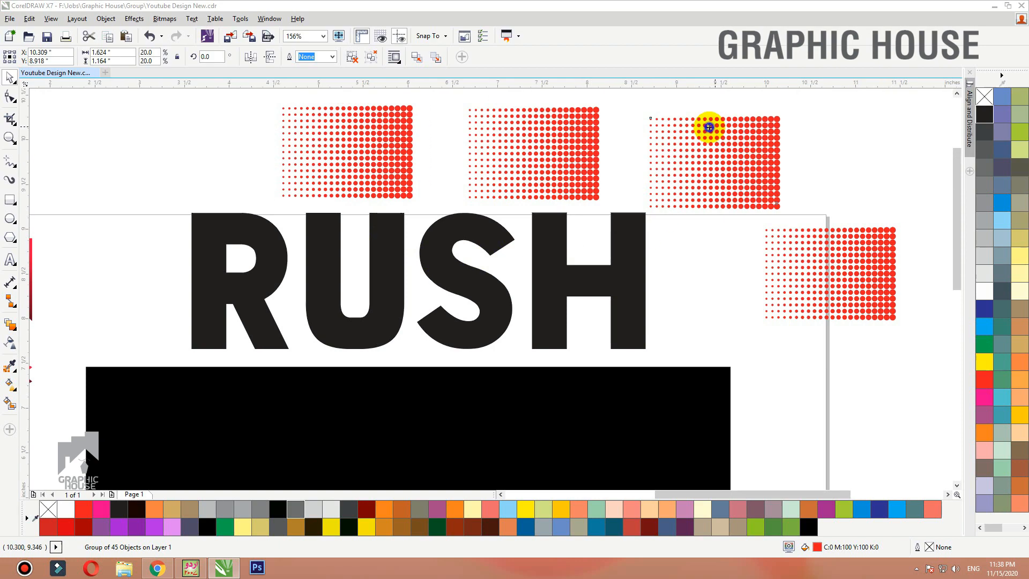
{"action": "left_click", "coordinate": [713, 137]}
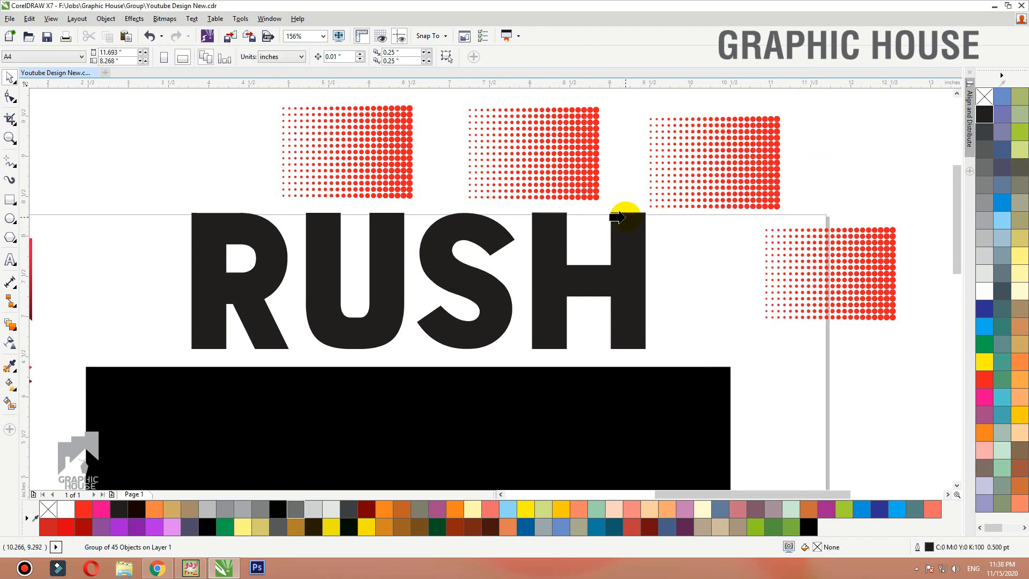
{"action": "left_click", "coordinate": [625, 216]}
- Convert the four RUSH letters to curves
{"action": "double_click", "coordinate": [625, 217]}
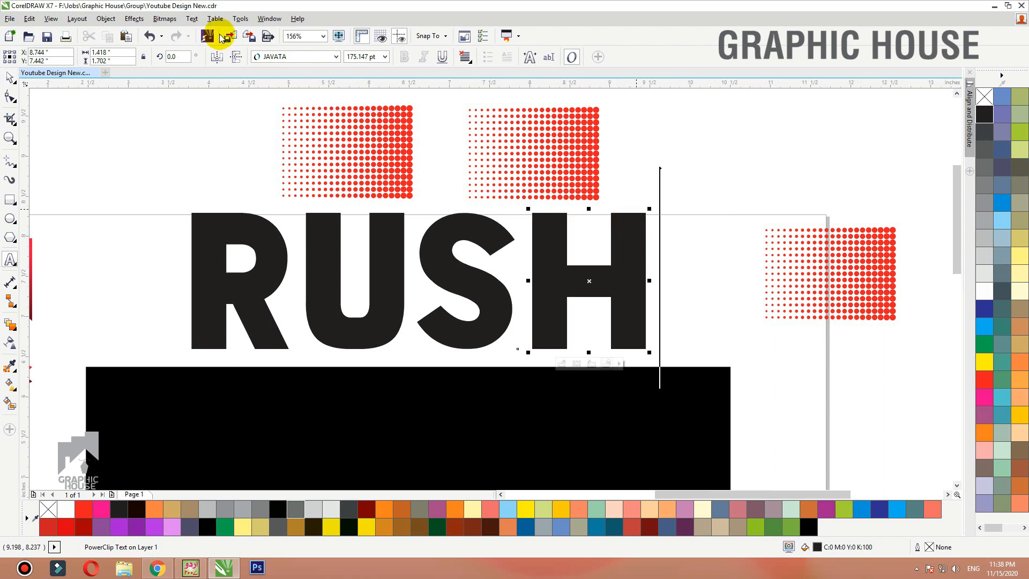
{"action": "left_click", "coordinate": [10, 74]}
{"action": "left_click_drag", "start_coordinate": [696, 169], "coordinate": [118, 363]}
{"action": "key", "text": "ctrl+q"}
{"action": "left_click", "coordinate": [119, 215]}
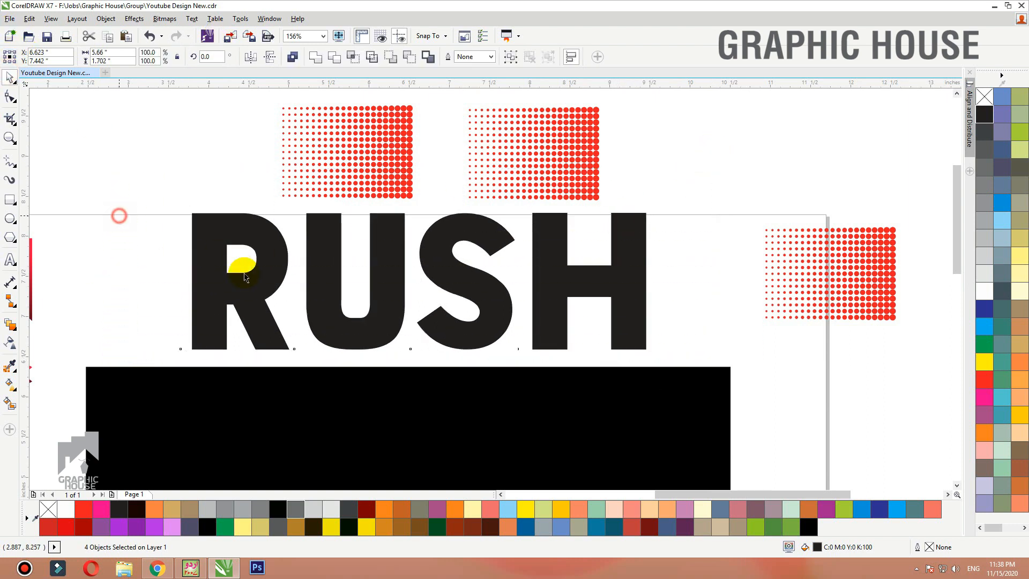
{"action": "left_click_drag", "start_coordinate": [255, 296], "coordinate": [229, 273]}
{"action": "key", "text": "ctrl+z"}
- Edit the H's PowerClip contents: enlarge the dot pattern to about 2.63 by 1.885 inches and position it over the letter at X 9.122 inches
{"action": "double_click", "coordinate": [624, 293]}
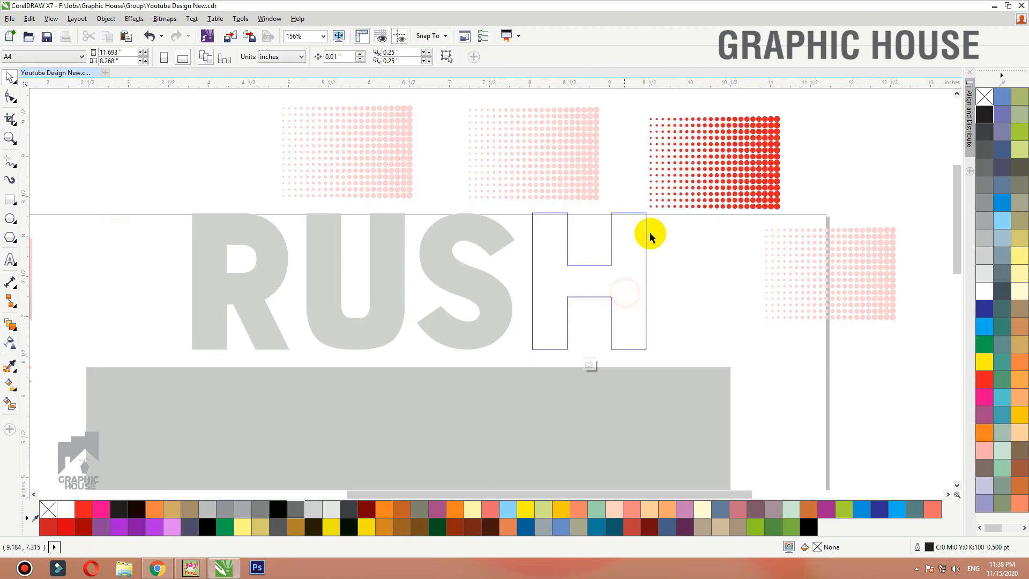
{"action": "left_click_drag", "start_coordinate": [714, 178], "coordinate": [580, 303]}
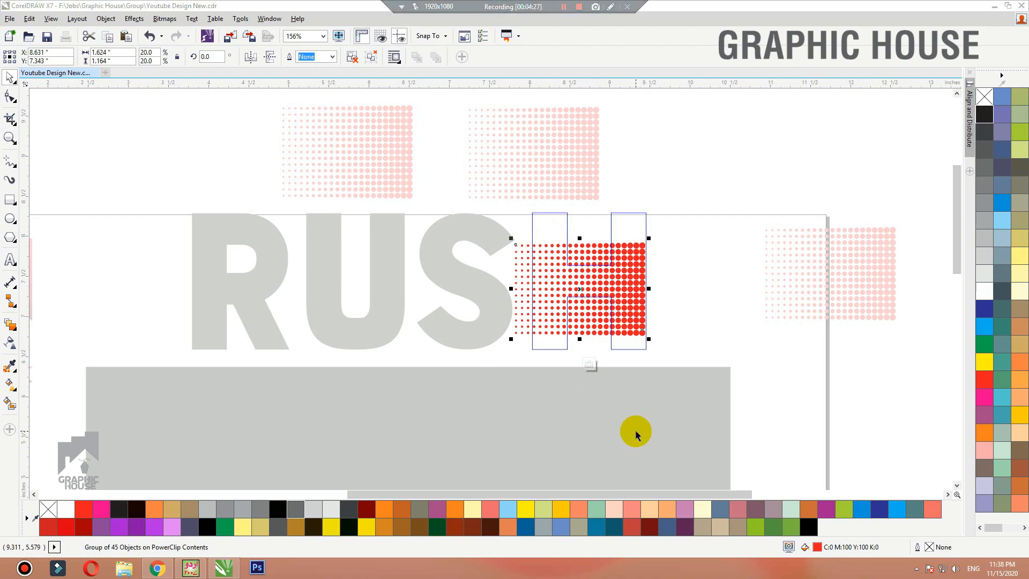
{"action": "left_click_drag", "start_coordinate": [649, 237], "coordinate": [676, 235]}
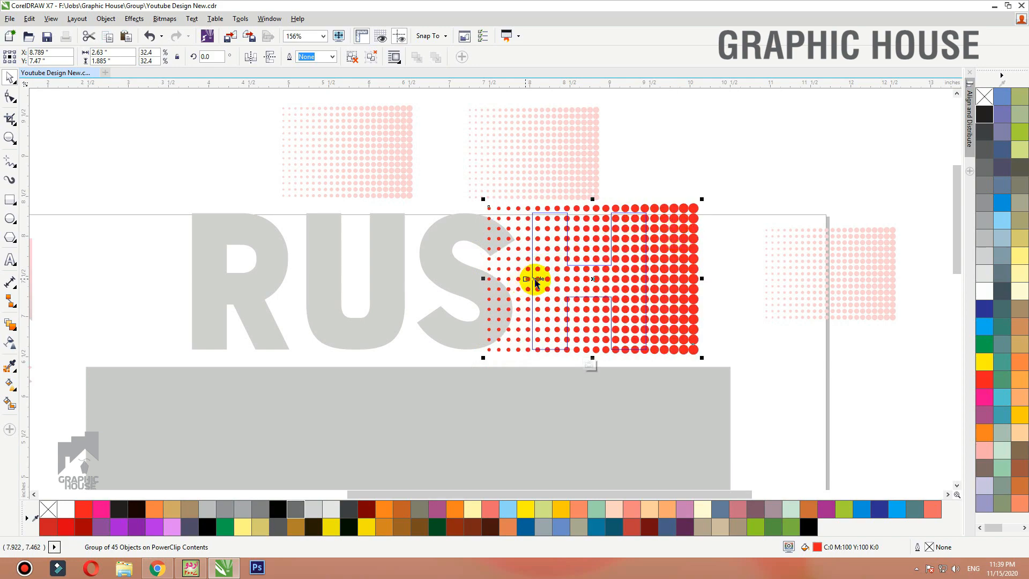
{"action": "left_click_drag", "start_coordinate": [639, 281], "coordinate": [665, 282]}
{"action": "left_click", "coordinate": [766, 172], "text": "ctrl"}
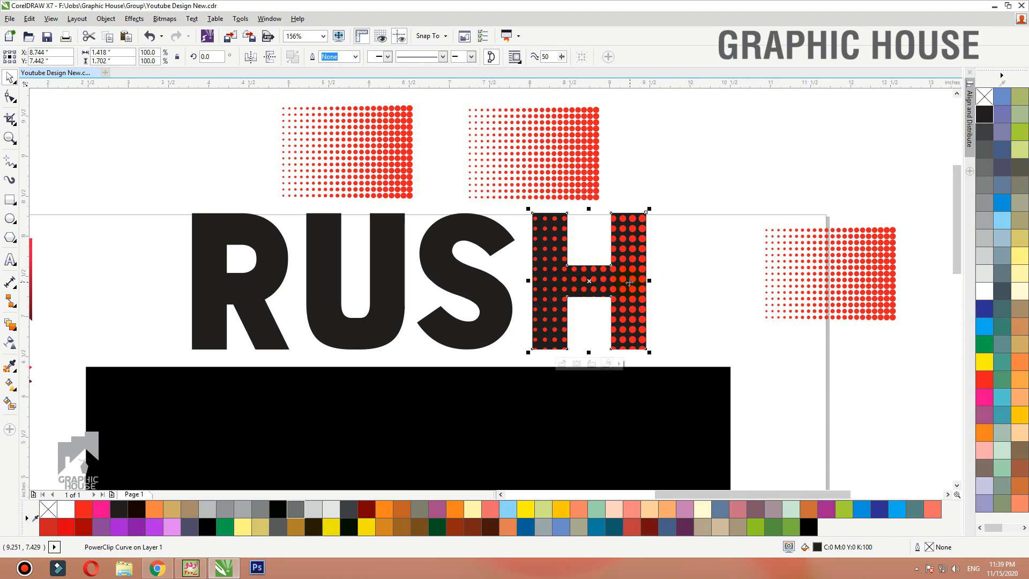
- Squash the dot pattern inside the H to about 1.193 inches high and stack a copy directly above it
{"action": "left_click", "coordinate": [639, 270], "text": "ctrl"}
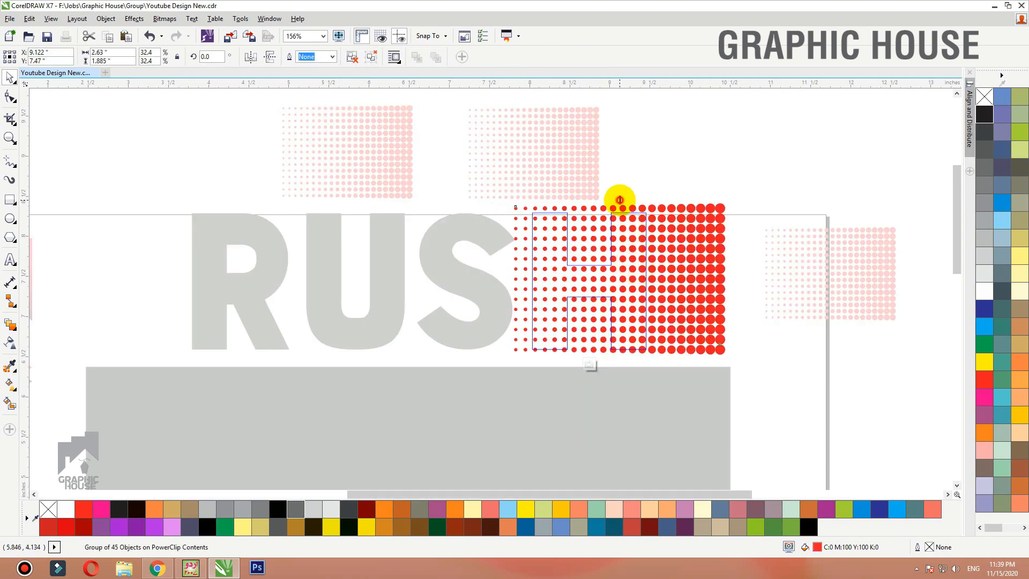
{"action": "left_click_drag", "start_coordinate": [620, 200], "coordinate": [633, 239]}
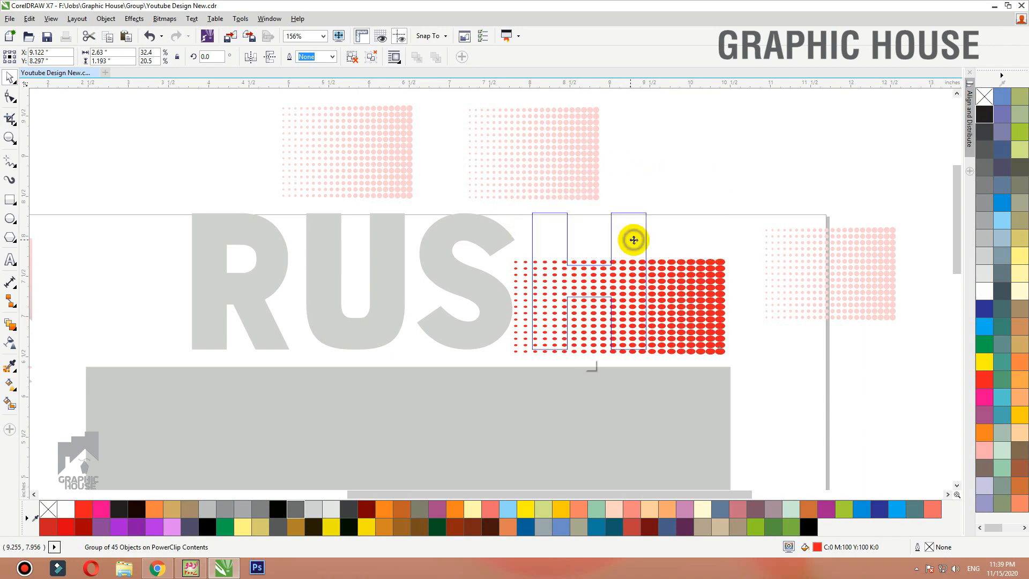
{"action": "left_click", "coordinate": [792, 166], "text": "ctrl"}
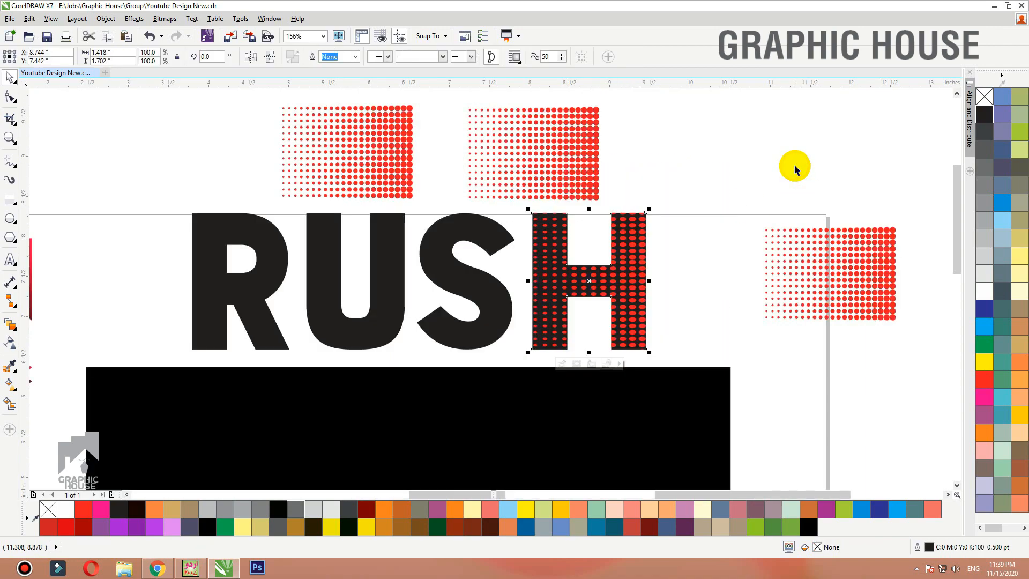
- Edit the H's PowerClip contents and group the two stacked dot patterns together
{"action": "left_click", "coordinate": [622, 292], "text": "ctrl"}
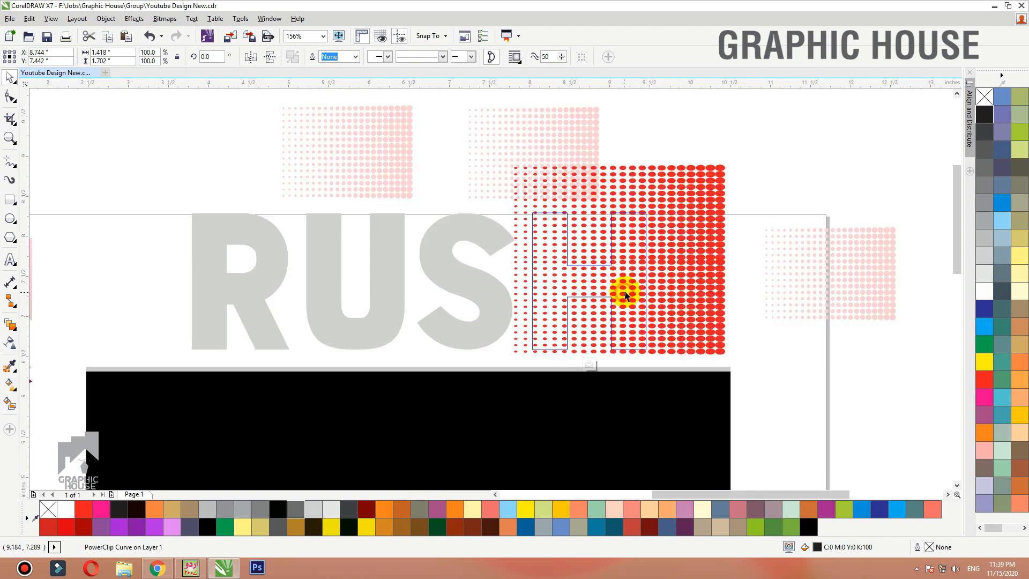
{"action": "left_click_drag", "start_coordinate": [797, 142], "coordinate": [399, 366]}
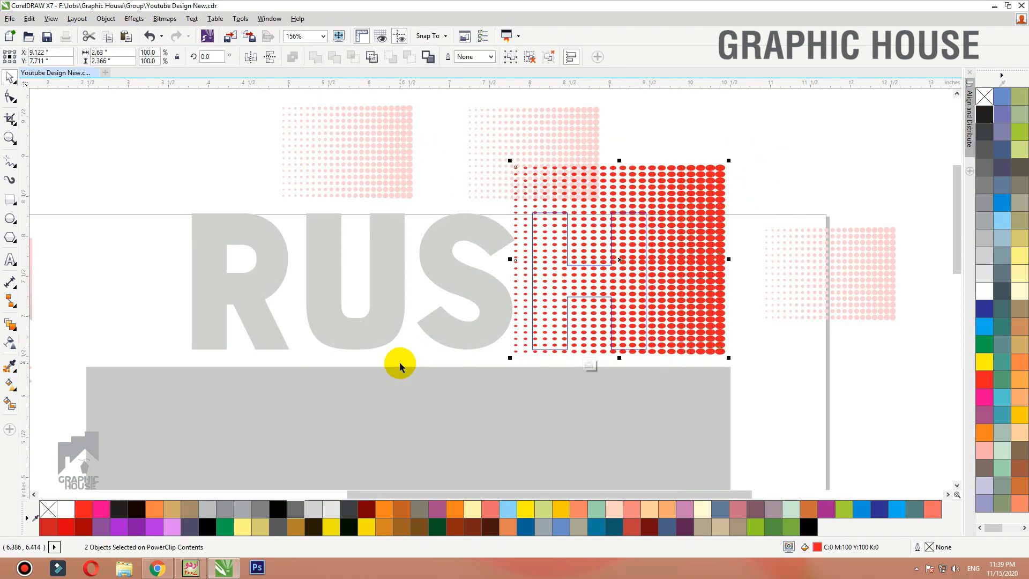
{"action": "key", "text": "ctrl+g"}
{"action": "left_click", "coordinate": [749, 163], "text": "ctrl"}
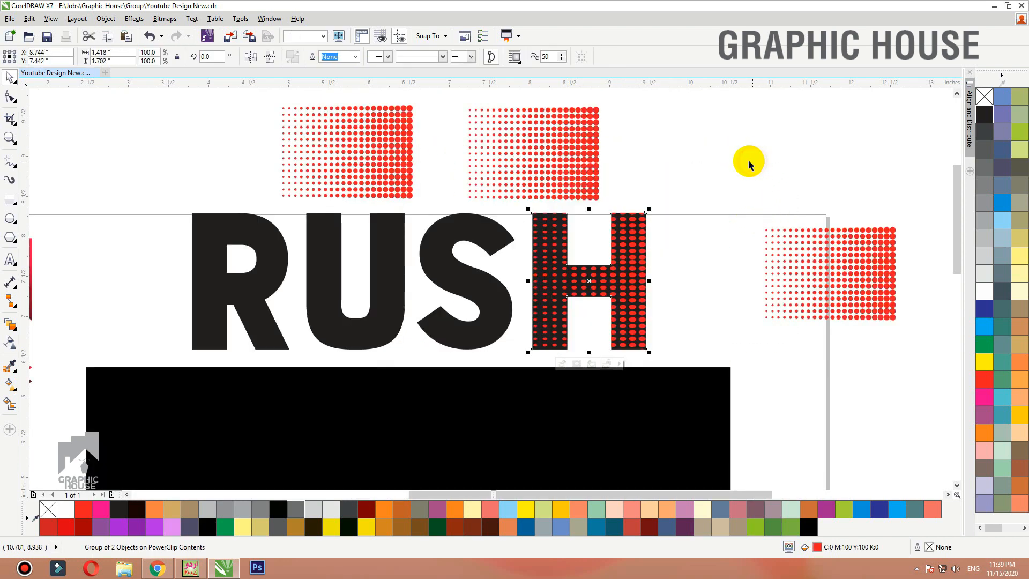
- Place a copy of the grouped dot pattern inside the S and shift it left so larger dots cover the letter
{"action": "left_click", "coordinate": [454, 222]}
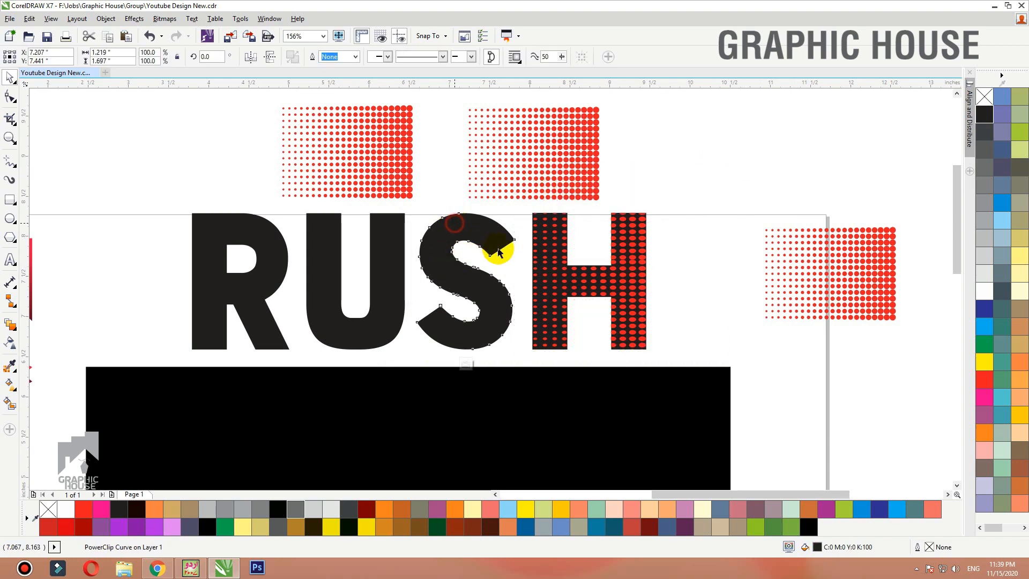
{"action": "left_click_drag", "start_coordinate": [642, 270], "coordinate": [541, 270]}
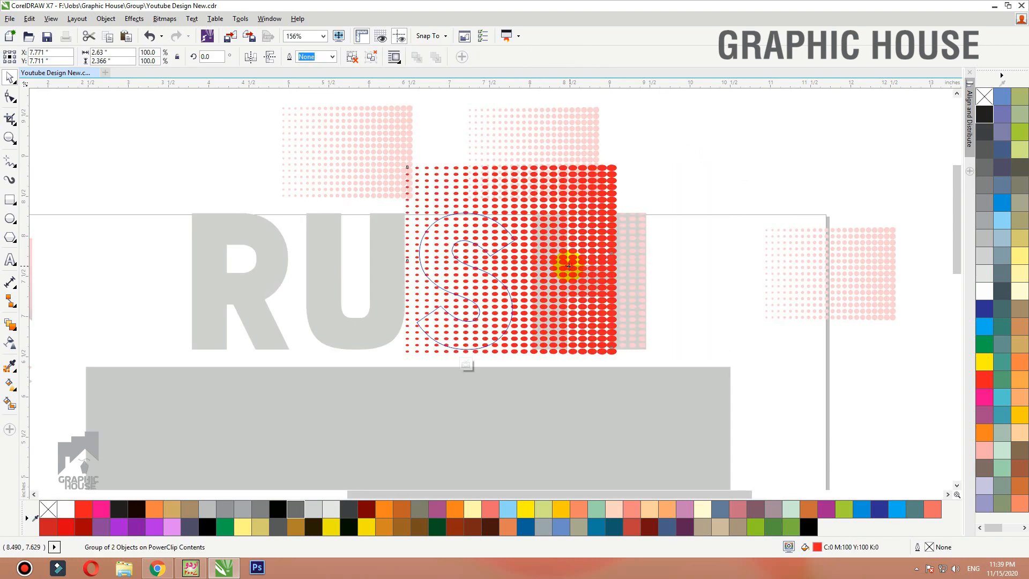
{"action": "left_click_drag", "start_coordinate": [597, 236], "coordinate": [578, 239]}
{"action": "left_click", "coordinate": [721, 191], "text": "ctrl"}
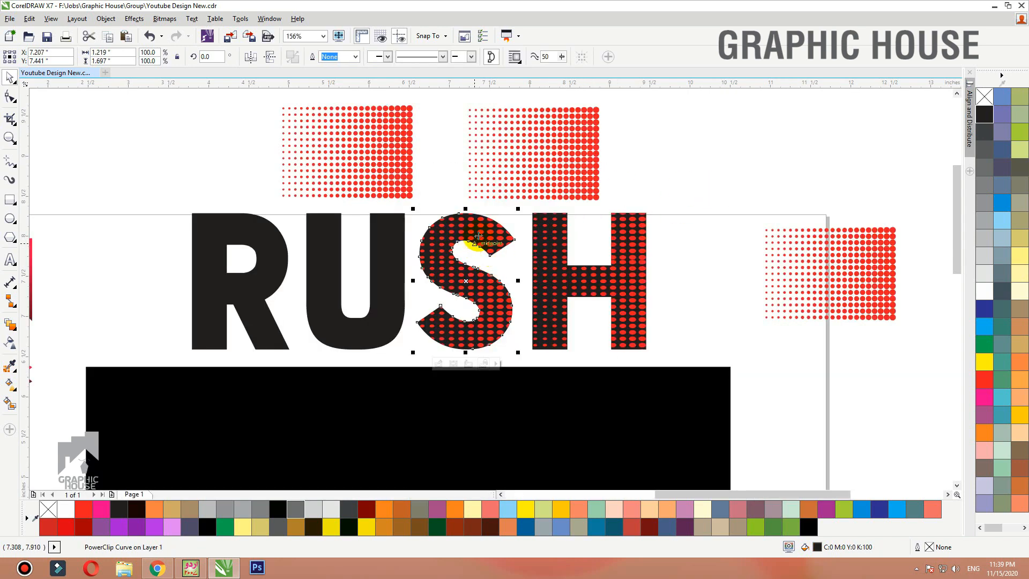
{"action": "left_click", "coordinate": [486, 234], "text": "ctrl"}
{"action": "left_click_drag", "start_coordinate": [536, 256], "coordinate": [504, 259]}
{"action": "left_click", "coordinate": [700, 195], "text": "ctrl"}
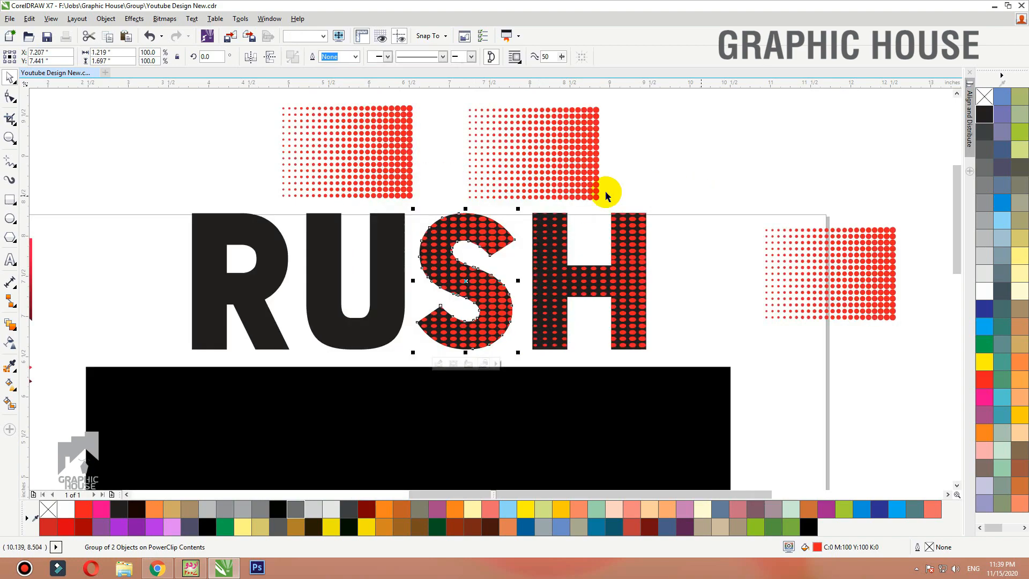
- Edit the H's PowerClip contents and shift the grouped dot pattern left so larger dots fill the letter
{"action": "left_click", "coordinate": [586, 267]}
{"action": "left_click", "coordinate": [629, 276], "text": "ctrl"}
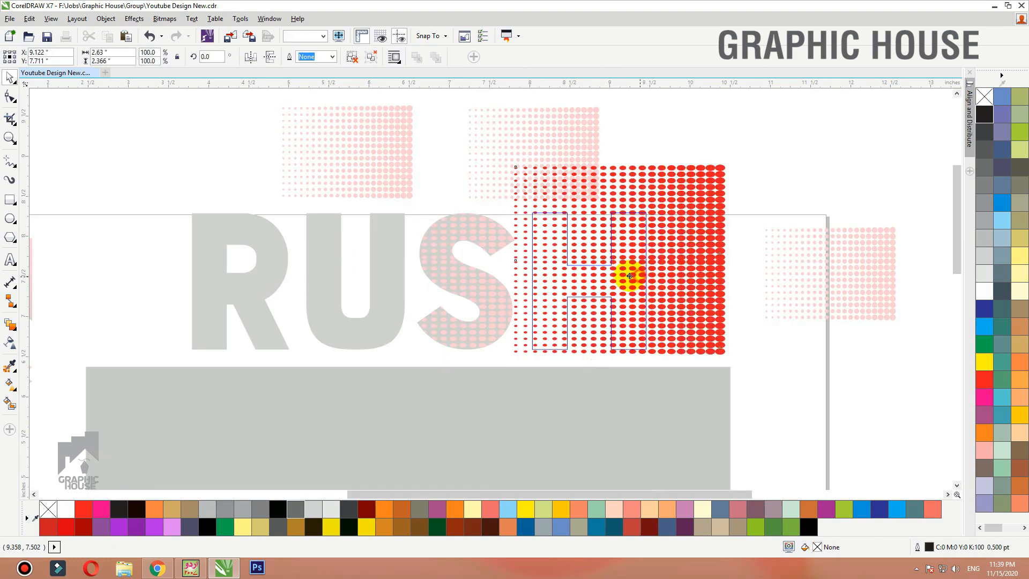
{"action": "left_click", "coordinate": [604, 276]}
{"action": "left_click", "coordinate": [721, 184], "text": "ctrl"}
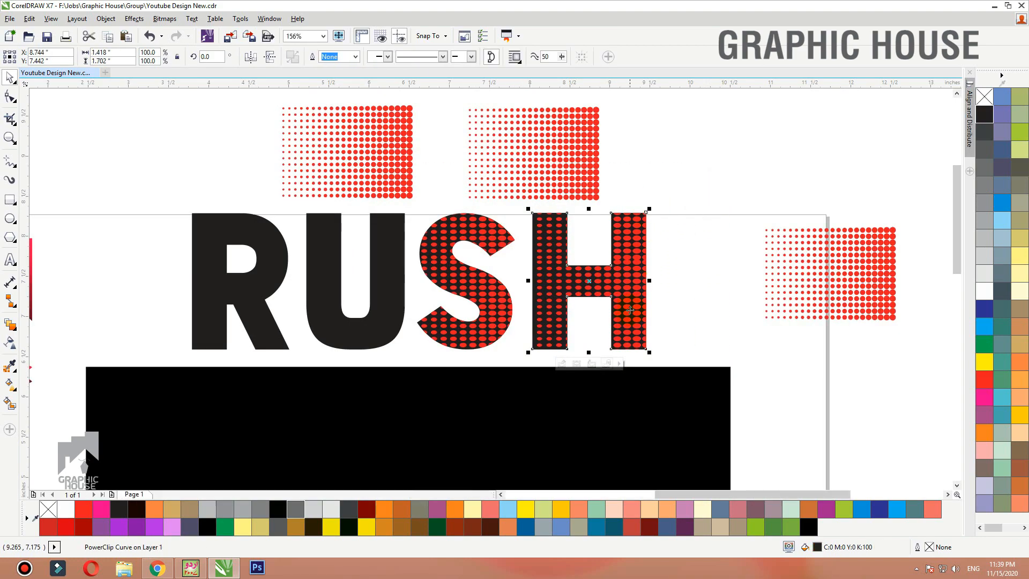
{"action": "left_click", "coordinate": [630, 315], "text": "ctrl"}
{"action": "left_click", "coordinate": [641, 280]}
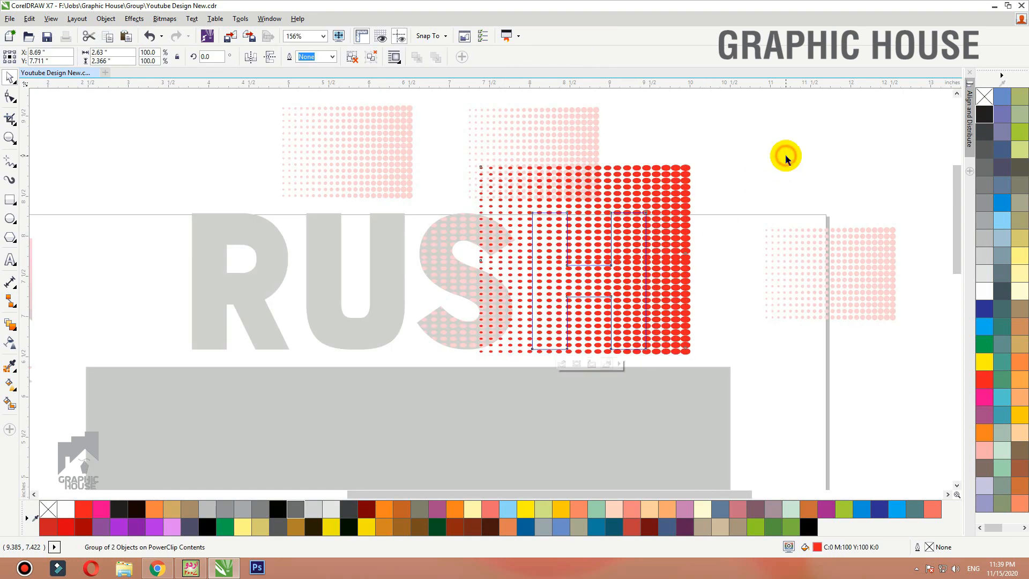
{"action": "left_click", "coordinate": [774, 161], "text": "ctrl"}
{"action": "key", "text": "ctrl+z"}
- Place a copy of the grouped dot pattern inside the U and position it at about X 5.66 inches
{"action": "left_click", "coordinate": [385, 232]}
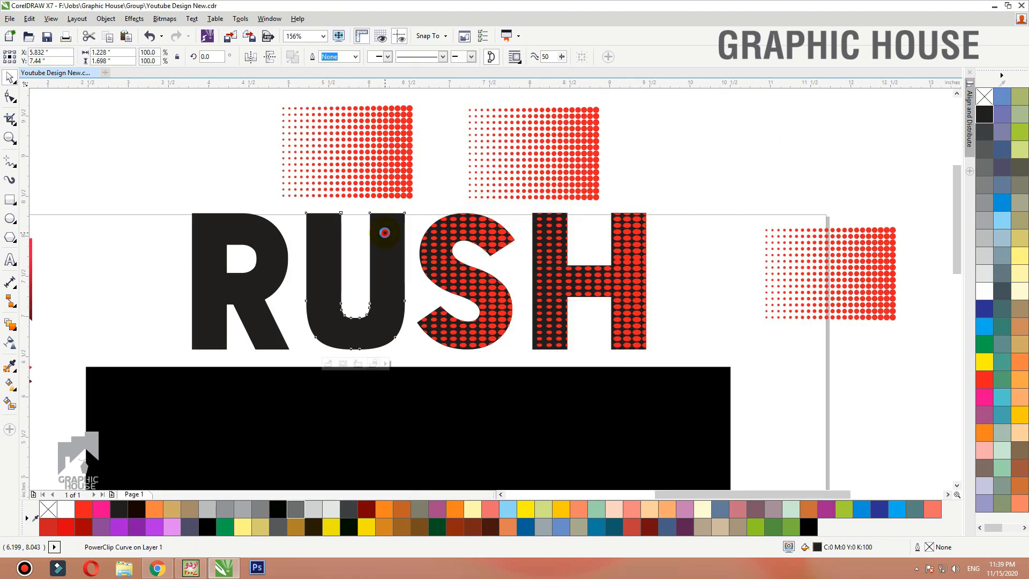
{"action": "left_click", "coordinate": [384, 232], "text": "ctrl"}
{"action": "left_click_drag", "start_coordinate": [632, 289], "coordinate": [396, 287]}
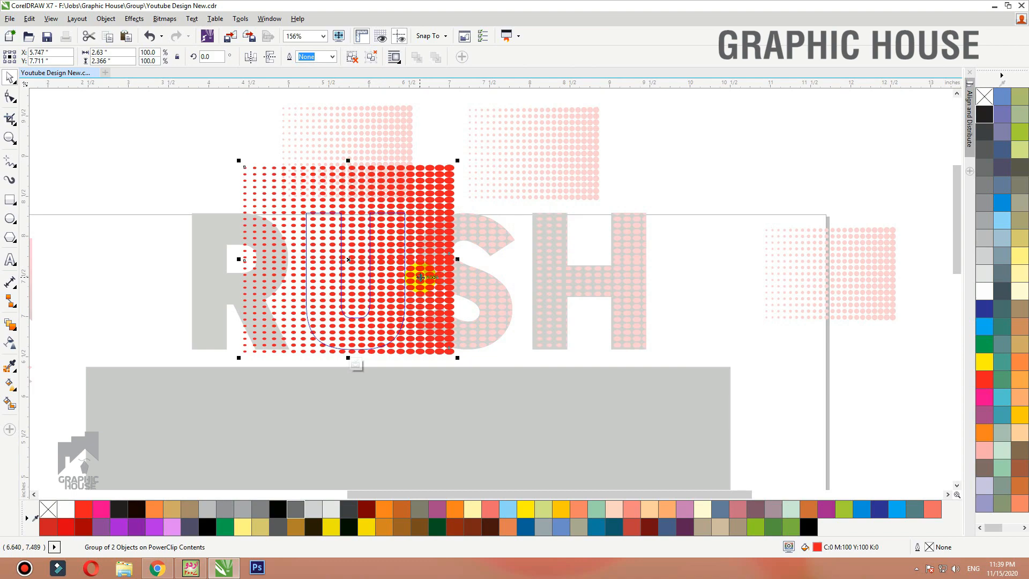
{"action": "key", "text": "Left"}
{"action": "left_click", "coordinate": [696, 204], "text": "ctrl"}
- Copy the grouped dot pattern from inside the U and PowerClip the copy inside the letter R
{"action": "left_click", "coordinate": [385, 256]}
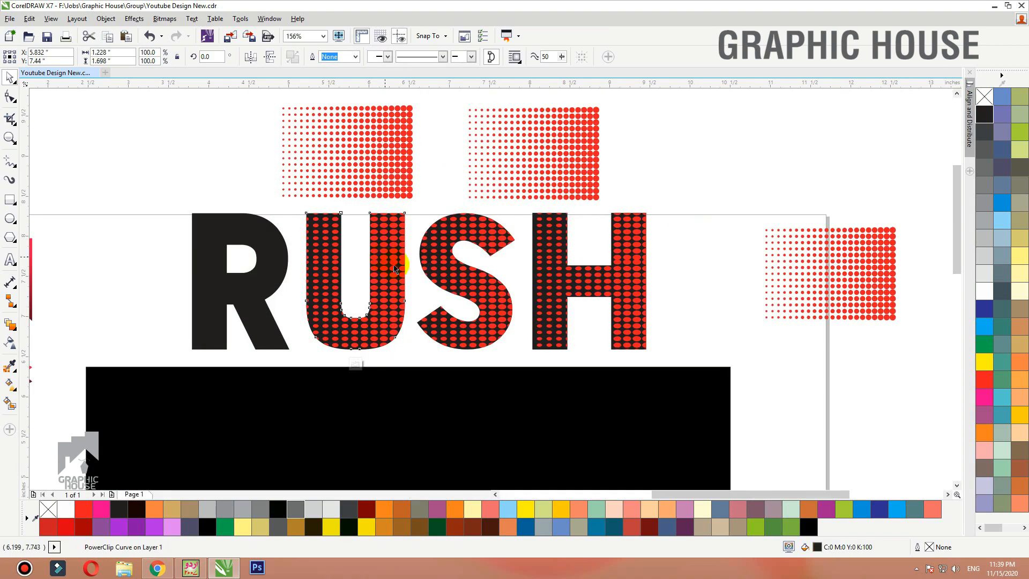
{"action": "left_click", "coordinate": [394, 265], "text": "ctrl"}
{"action": "key", "text": "ctrl+c"}
{"action": "left_click", "coordinate": [720, 160], "text": "ctrl"}
{"action": "key", "text": "ctrl+v"}
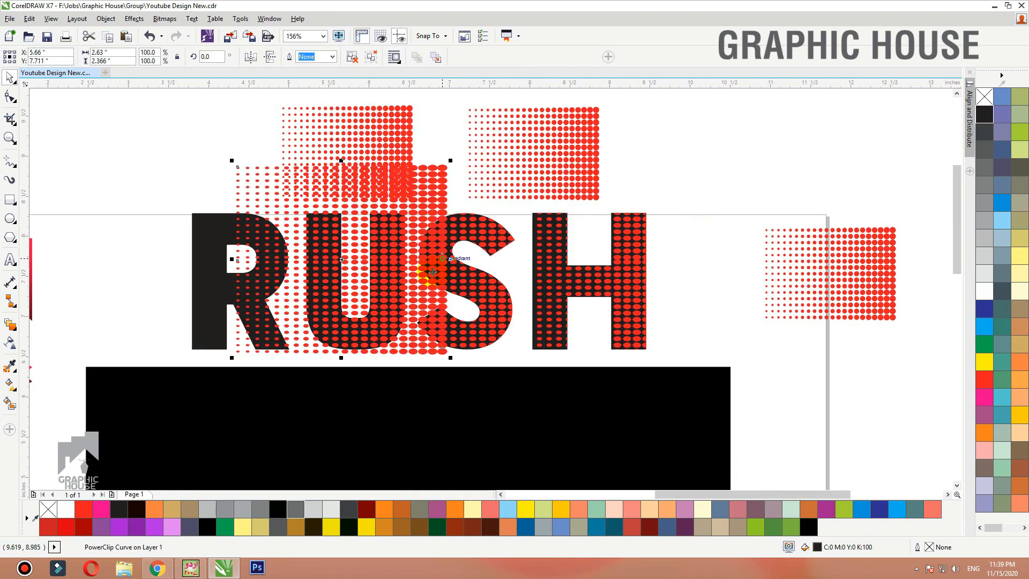
{"action": "key", "text": "ctrl+1"}
{"action": "left_click", "coordinate": [208, 274]}
- Edit the R's PowerClip contents and move the dot pattern left to about X 4.123 inches
{"action": "left_click", "coordinate": [209, 276], "text": "ctrl"}
{"action": "left_click_drag", "start_coordinate": [418, 279], "coordinate": [300, 279]}
{"action": "left_click", "coordinate": [652, 177], "text": "ctrl"}
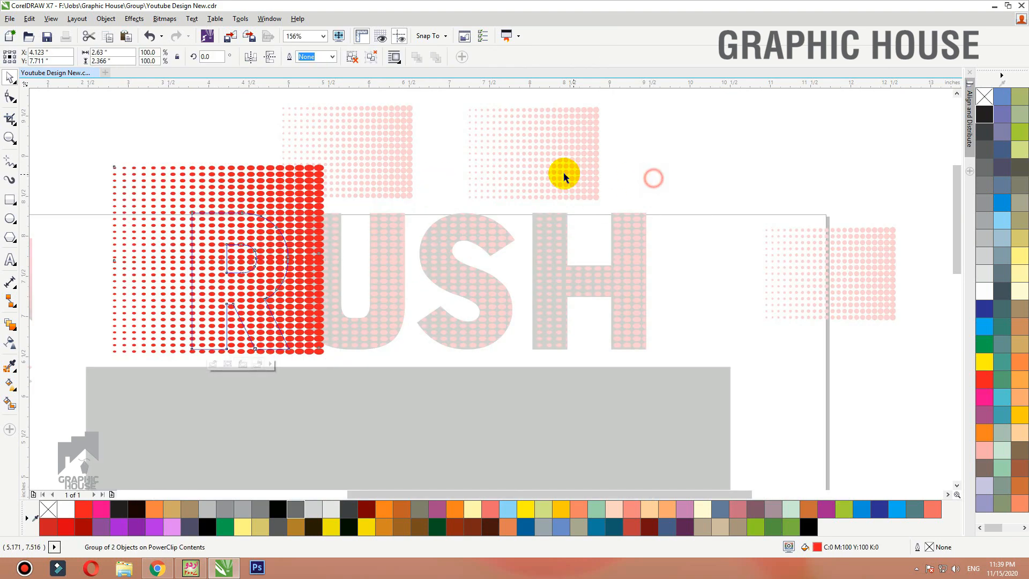
- Delete the three leftover dot patterns around the RUSH letters
{"action": "left_click", "coordinate": [562, 174]}
{"action": "key", "text": "Delete"}
{"action": "left_click", "coordinate": [369, 172]}
{"action": "key", "text": "Delete"}
{"action": "left_click", "coordinate": [785, 246]}
{"action": "key", "text": "Delete"}
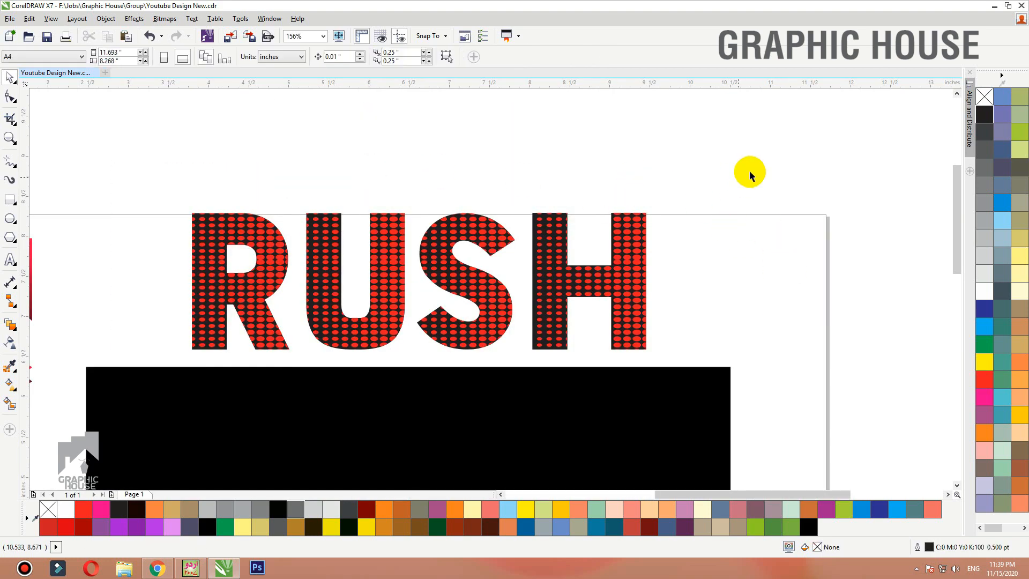
- Move the four RUSH letters down onto the middle of the black rectangle
{"action": "left_click_drag", "start_coordinate": [747, 172], "coordinate": [209, 285]}
{"action": "left_click_drag", "start_coordinate": [596, 416], "coordinate": [659, 370]}
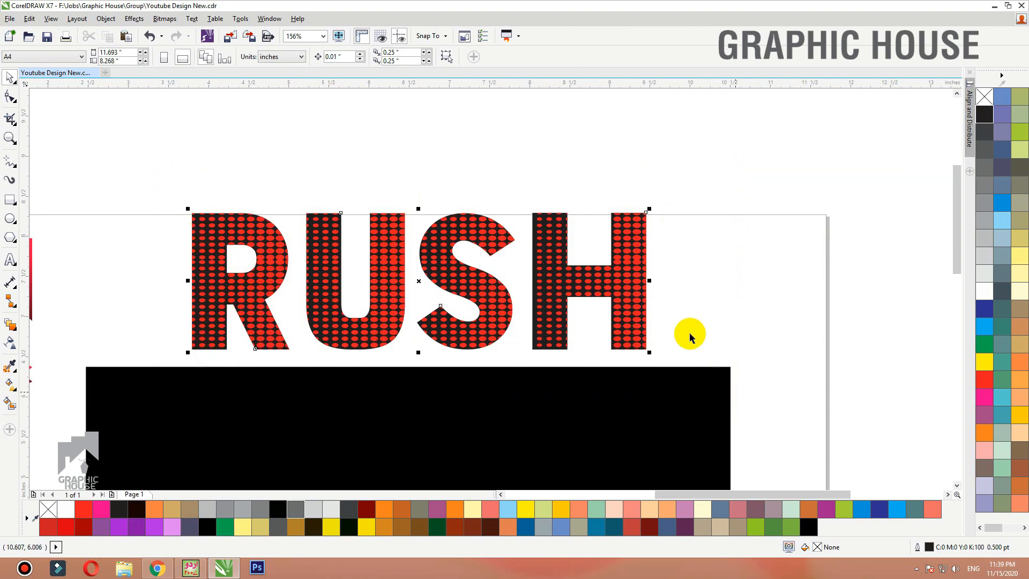
{"action": "scroll", "coordinate": [688, 333], "scroll_direction": "down", "scroll_amount": 2}
{"action": "left_click_drag", "start_coordinate": [650, 294], "coordinate": [652, 430]}
{"action": "left_click", "coordinate": [640, 366], "text": "shift"}
{"action": "key", "text": "shift+F2"}
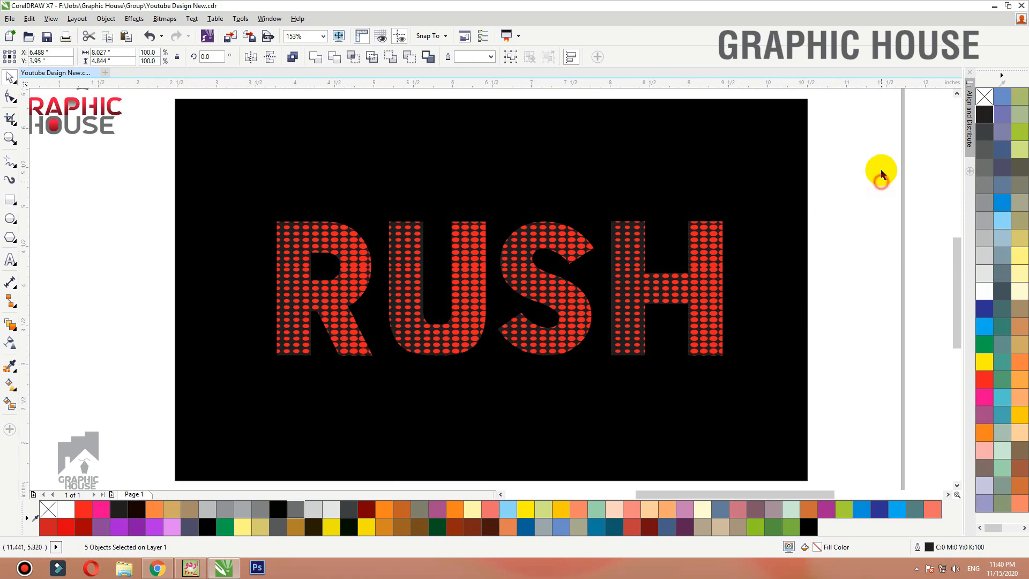
- Remove the black fill from the four RUSH letters, leaving only their red dots
{"action": "left_click_drag", "start_coordinate": [881, 174], "coordinate": [172, 362]}
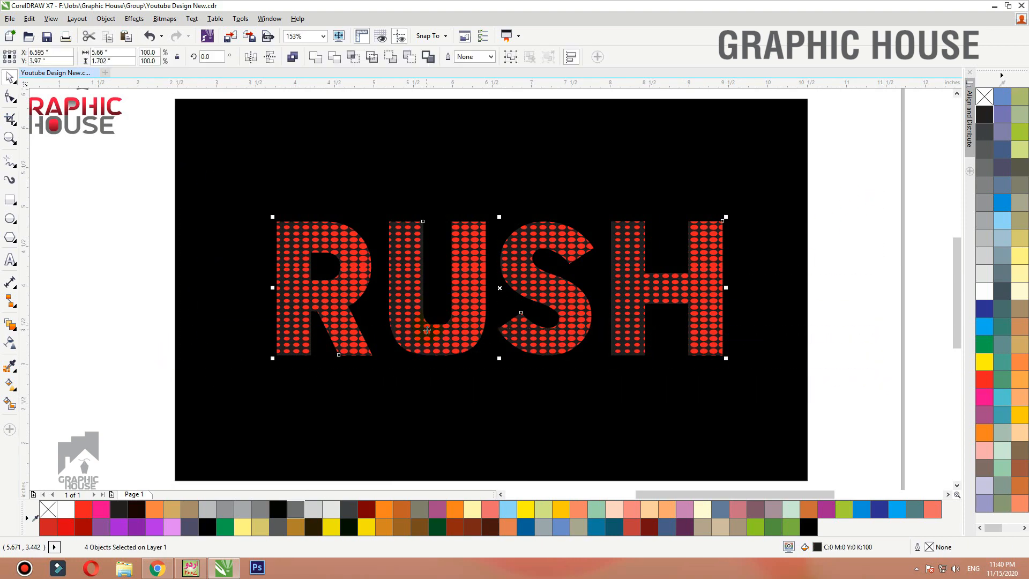
{"action": "left_click", "coordinate": [983, 102]}
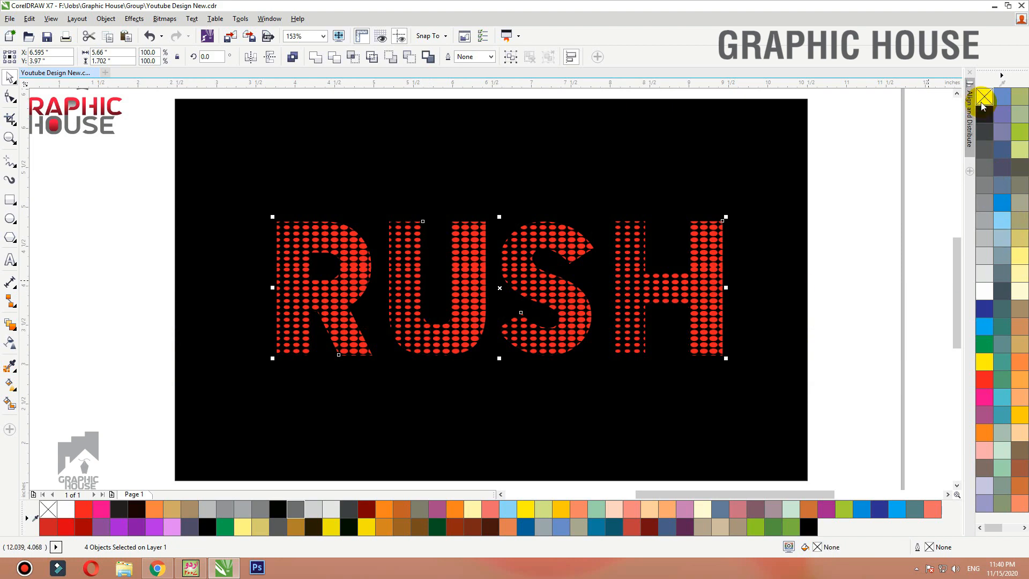
{"action": "left_click", "coordinate": [868, 225]}
- Try moving the H off the black rectangle to the empty area beside the page, and undo the move
{"action": "scroll", "coordinate": [678, 261], "scroll_direction": "down", "scroll_amount": 3}
{"action": "left_click_drag", "start_coordinate": [656, 310], "coordinate": [842, 284]}
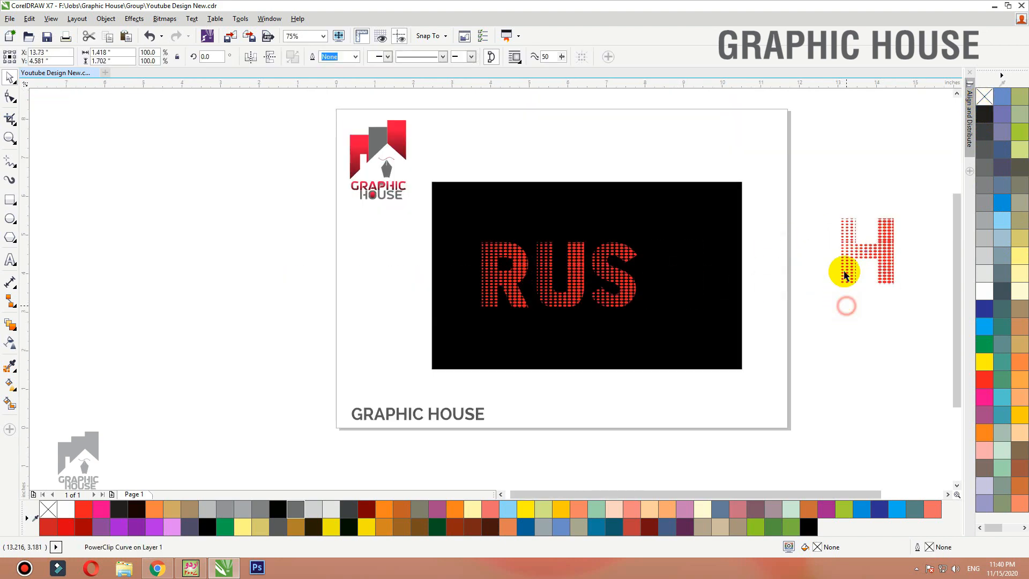
{"action": "left_click", "coordinate": [856, 268]}
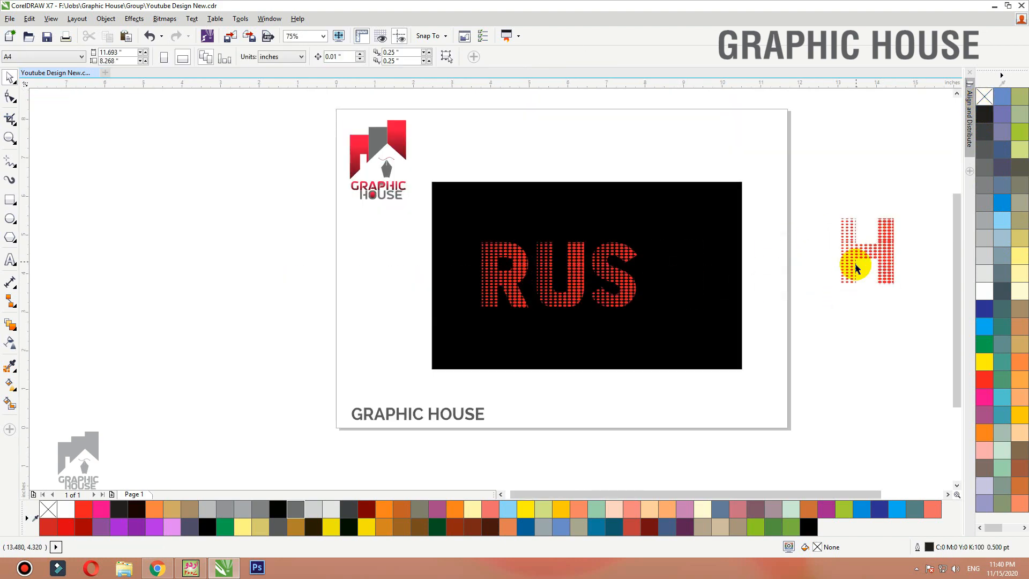
{"action": "key", "text": "ctrl+z"}
- Skew the four RUSH letters vertically by about 6.9 degrees so the word slopes upward to the right
{"action": "left_click", "coordinate": [694, 324]}
{"action": "scroll", "coordinate": [679, 261], "scroll_direction": "up", "scroll_amount": 3}
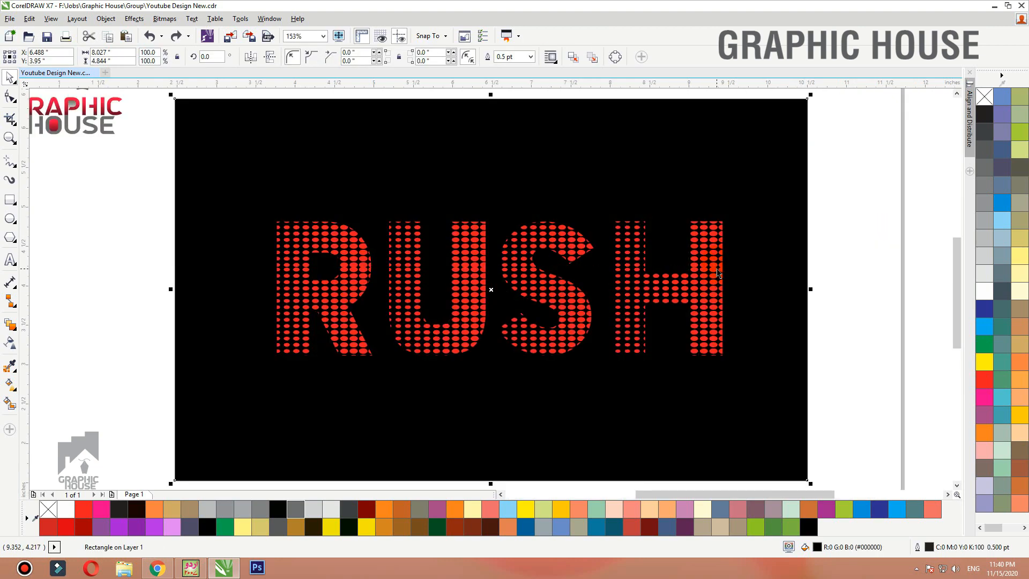
{"action": "left_click_drag", "start_coordinate": [854, 196], "coordinate": [251, 391]}
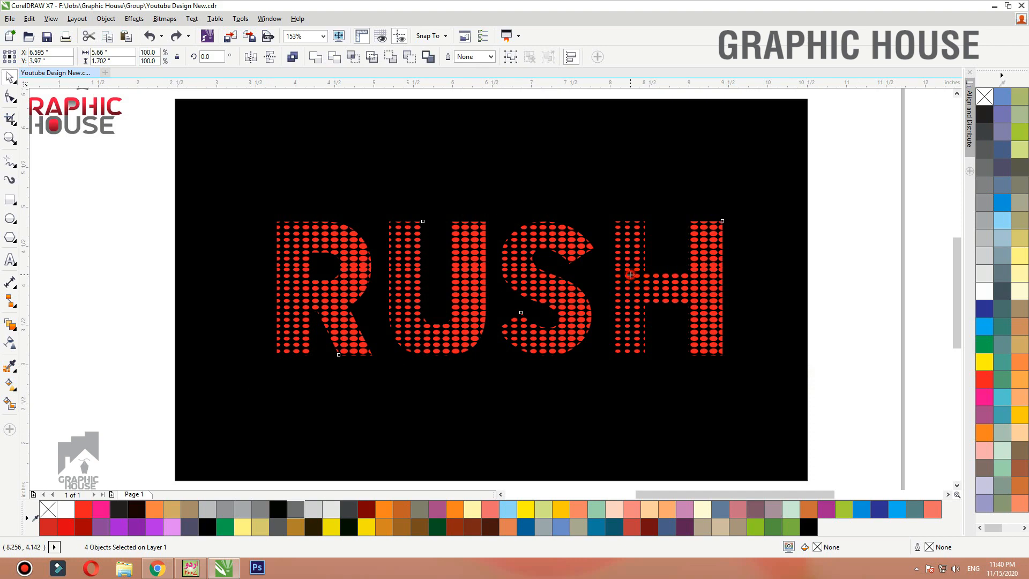
{"action": "left_click_drag", "start_coordinate": [723, 290], "coordinate": [728, 257]}
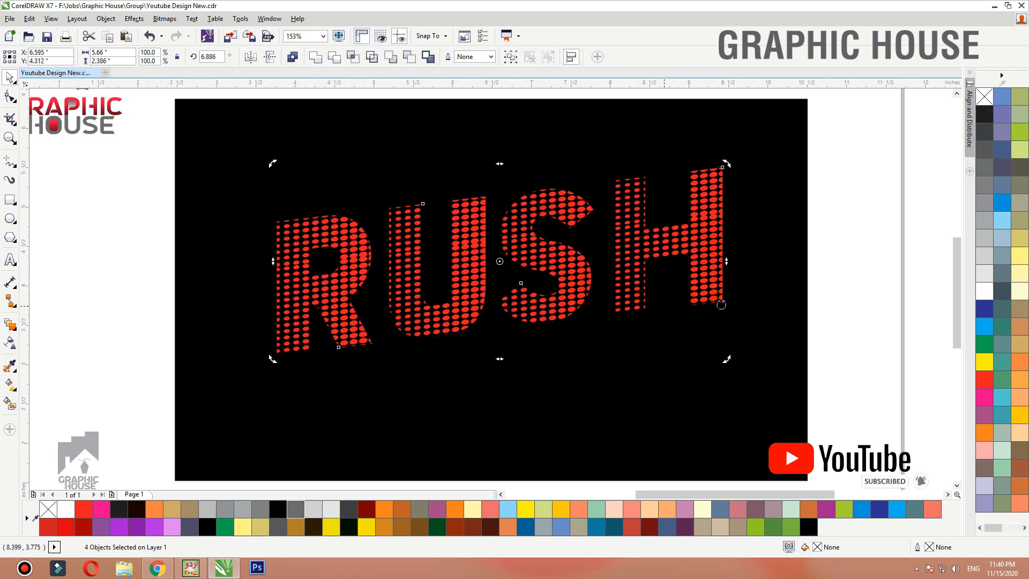
{"action": "left_click", "coordinate": [835, 280]}
- Move the S to about X 7.723 inches, the U to about X 6.695 inches, and the R right until it overlaps the U
{"action": "left_click_drag", "start_coordinate": [576, 273], "coordinate": [620, 266]}
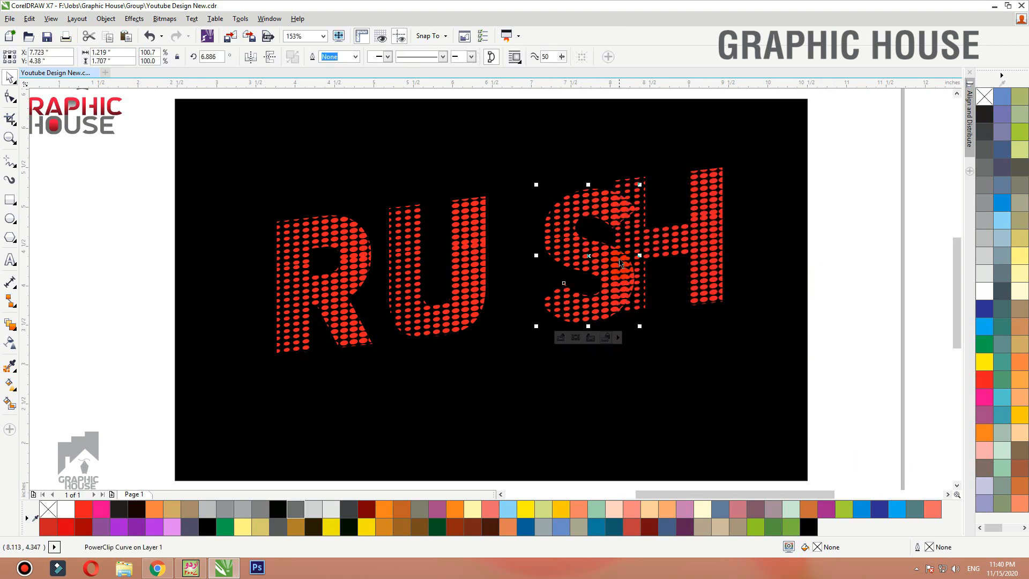
{"action": "left_click", "coordinate": [477, 278]}
{"action": "left_click_drag", "start_coordinate": [477, 277], "coordinate": [546, 279]}
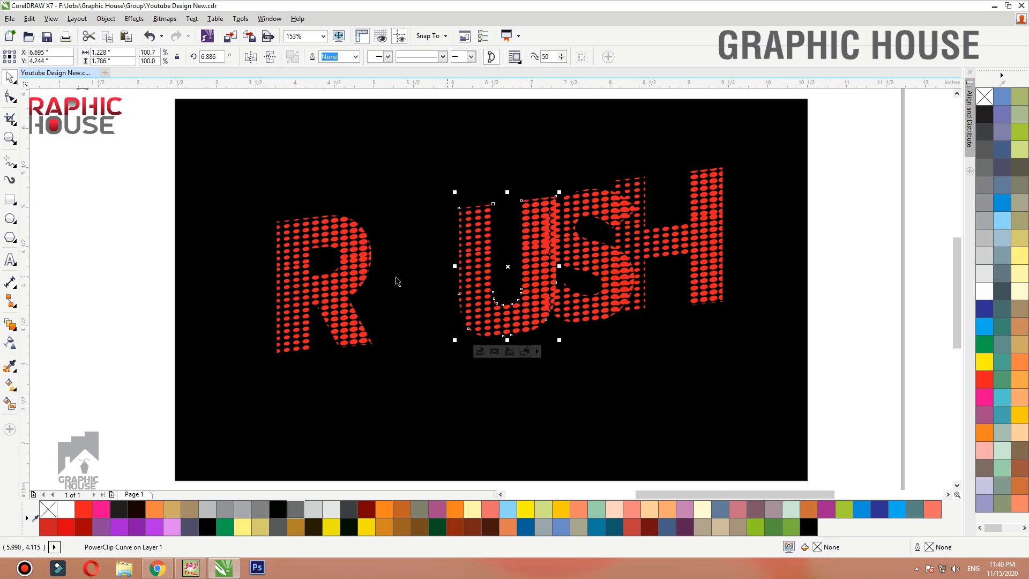
{"action": "left_click_drag", "start_coordinate": [348, 284], "coordinate": [435, 291]}
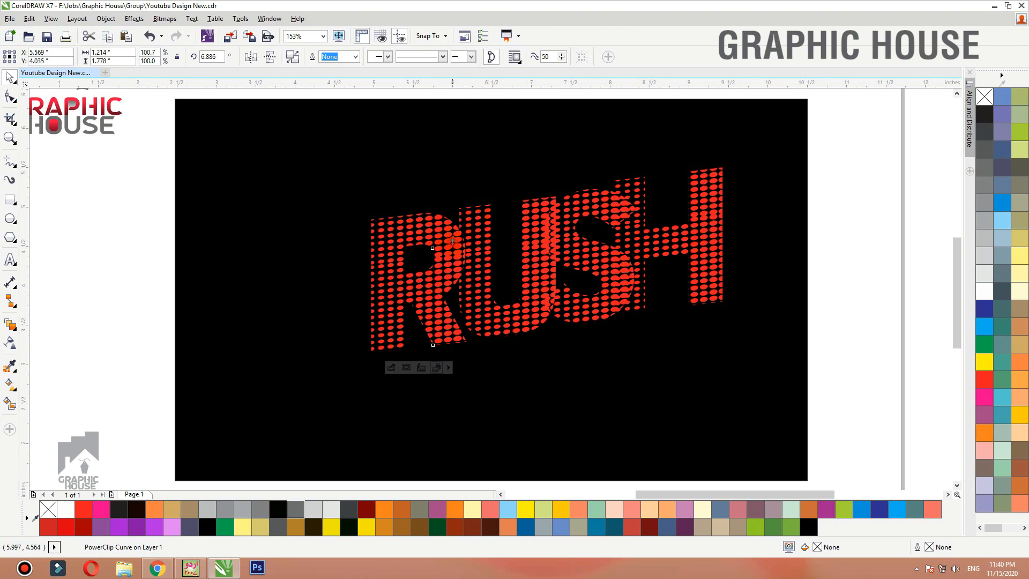
{"action": "left_click_drag", "start_coordinate": [453, 240], "coordinate": [449, 247]}
- Edit the U's PowerClip contents: color the dot pattern white and move it right to about X 7.065 inches
{"action": "left_click", "coordinate": [509, 324]}
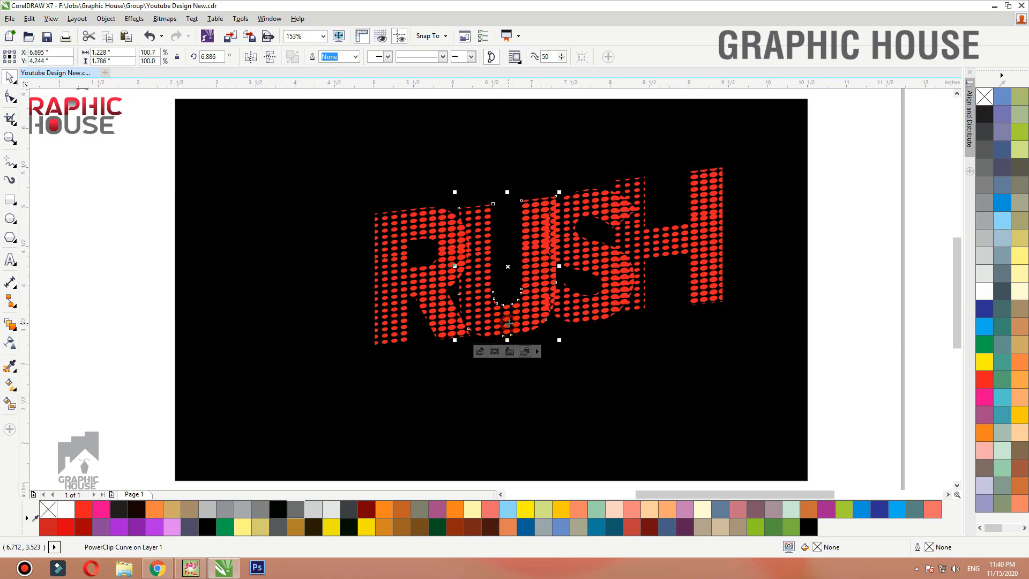
{"action": "double_click", "coordinate": [509, 325]}
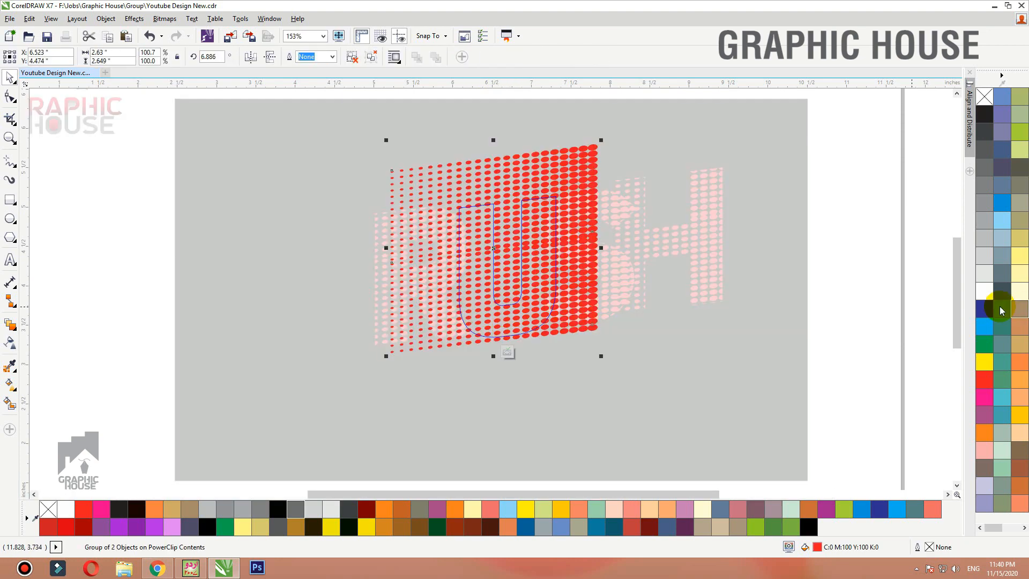
{"action": "left_click", "coordinate": [983, 291]}
{"action": "left_click_drag", "start_coordinate": [404, 271], "coordinate": [446, 271]}
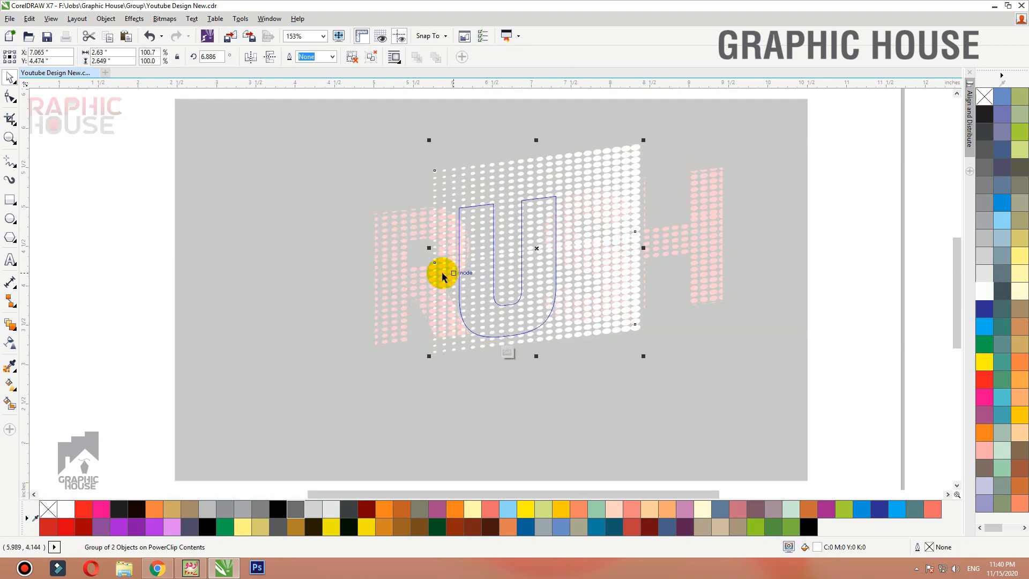
{"action": "left_click", "coordinate": [381, 375], "text": "ctrl"}
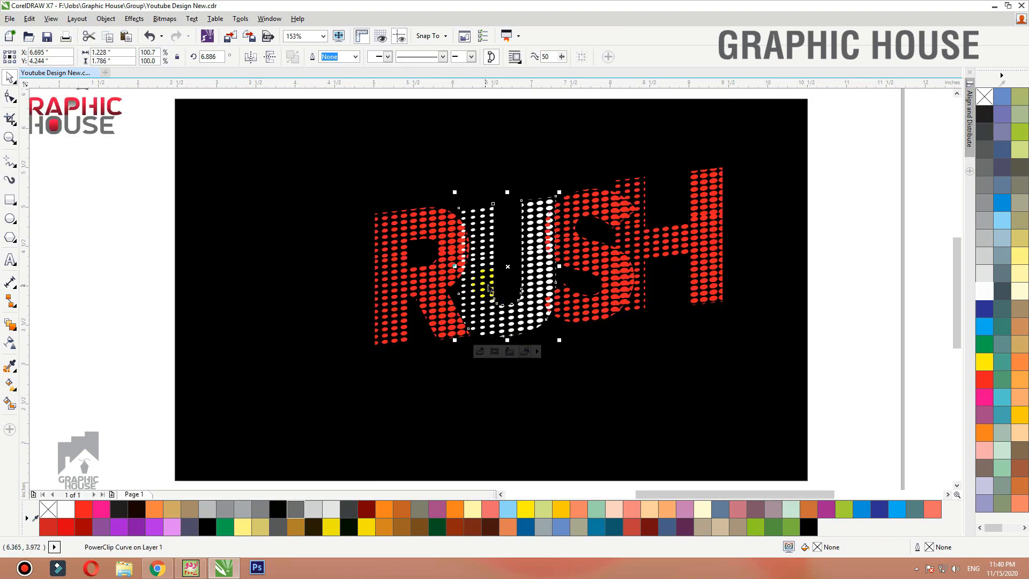
- Edit the U's PowerClip contents again and shift the white dot pattern left to about X 6.884 inches
{"action": "double_click", "coordinate": [484, 284]}
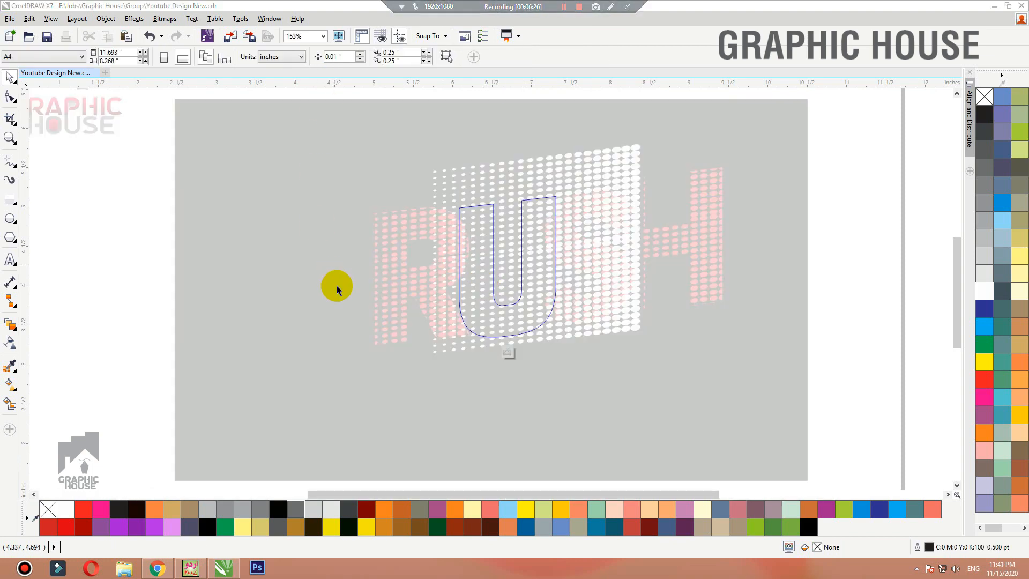
{"action": "left_click", "coordinate": [609, 301]}
{"action": "left_click_drag", "start_coordinate": [610, 293], "coordinate": [576, 292]}
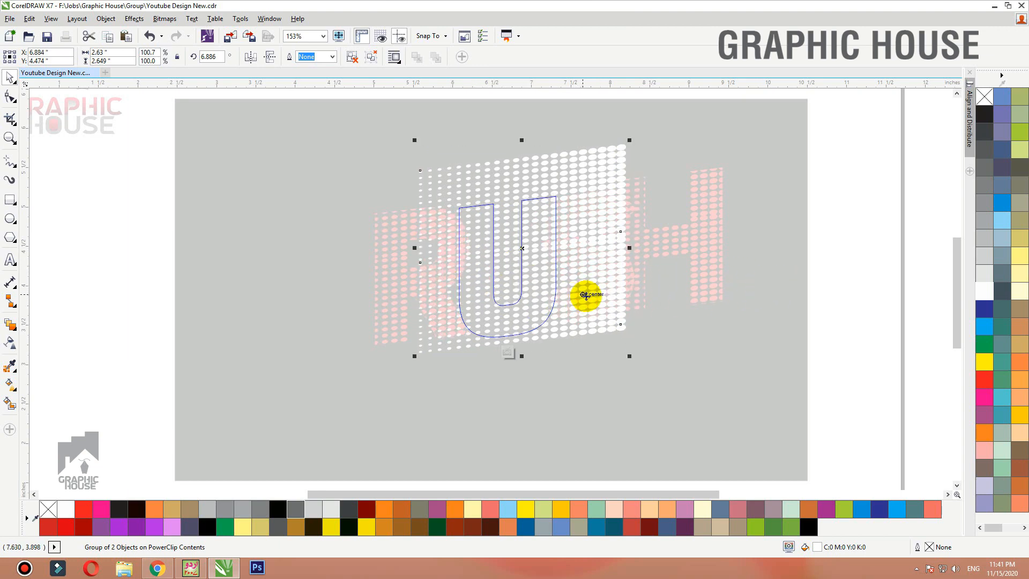
{"action": "left_click", "coordinate": [892, 197], "text": "ctrl"}
{"action": "left_click", "coordinate": [524, 256]}
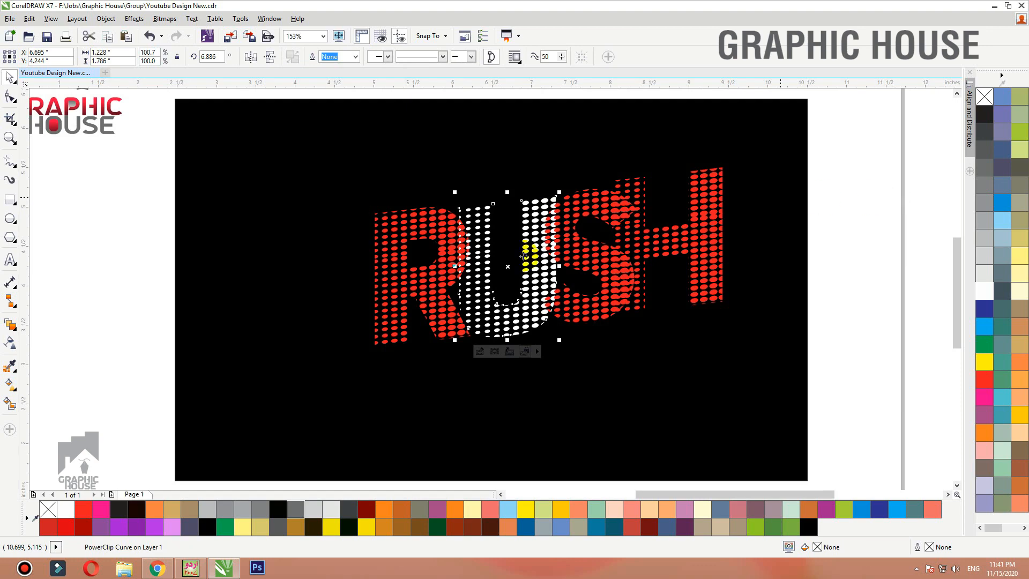
- Move the R slightly right to about X 5.684 inches so it overlaps the U more
{"action": "left_click", "coordinate": [412, 294]}
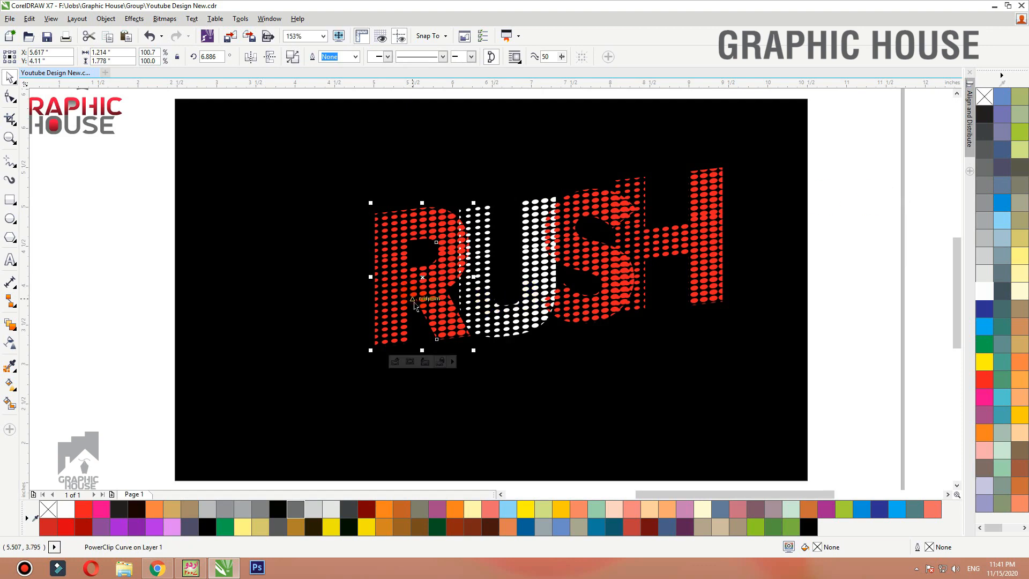
{"action": "left_click_drag", "start_coordinate": [414, 304], "coordinate": [417, 304]}
{"action": "left_click", "coordinate": [530, 326]}
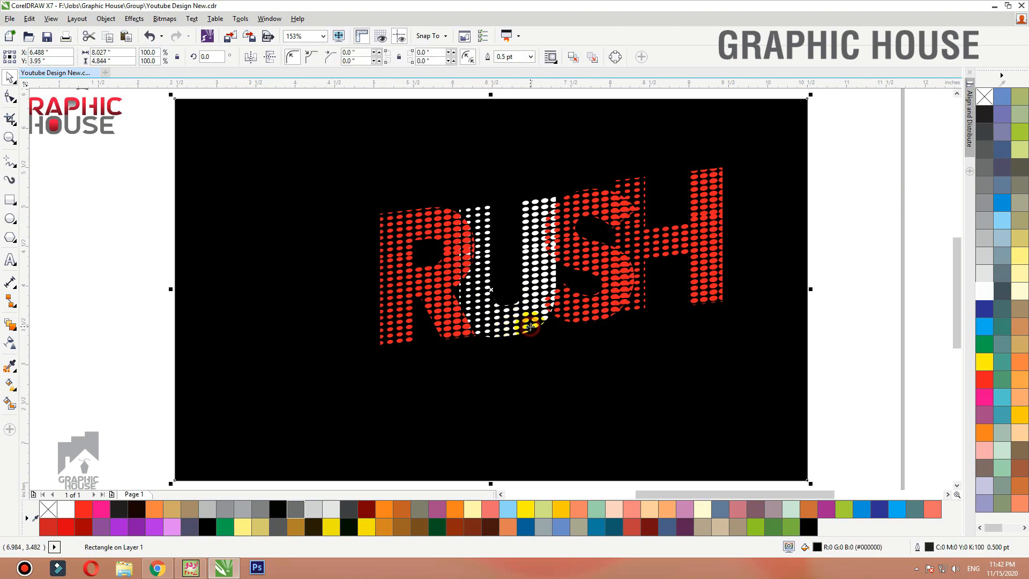
{"action": "left_click", "coordinate": [527, 321]}
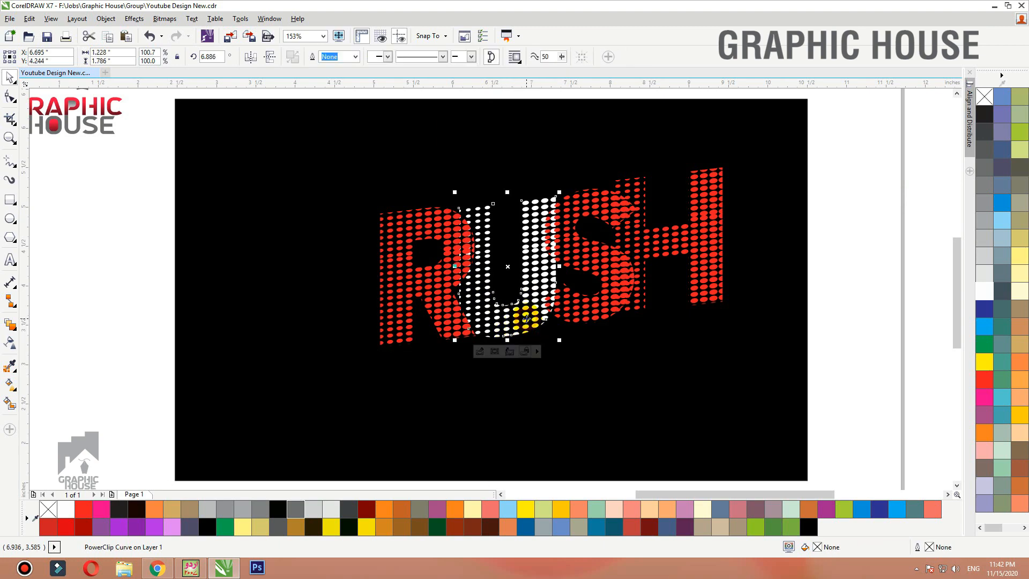
- Edit the H's PowerClip contents, shrinking and repositioning the red dot pattern to about 1.633 by 2.28 inches around the letter
{"action": "left_click", "coordinate": [707, 219]}
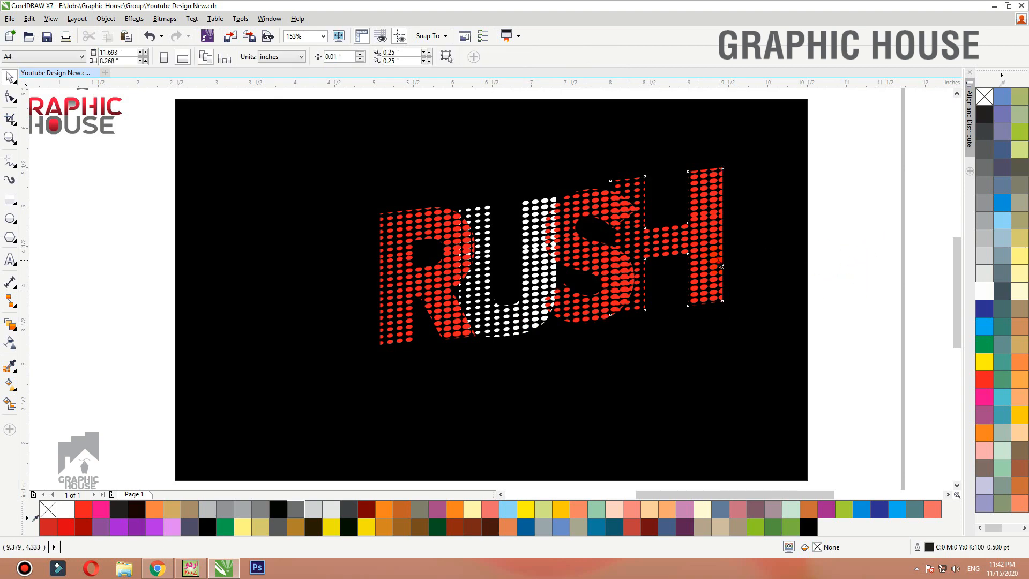
{"action": "left_click", "coordinate": [638, 329]}
{"action": "left_click_drag", "start_coordinate": [669, 239], "coordinate": [669, 238]}
{"action": "left_click_drag", "start_coordinate": [810, 219], "coordinate": [743, 219]}
{"action": "left_click_drag", "start_coordinate": [670, 110], "coordinate": [669, 140]}
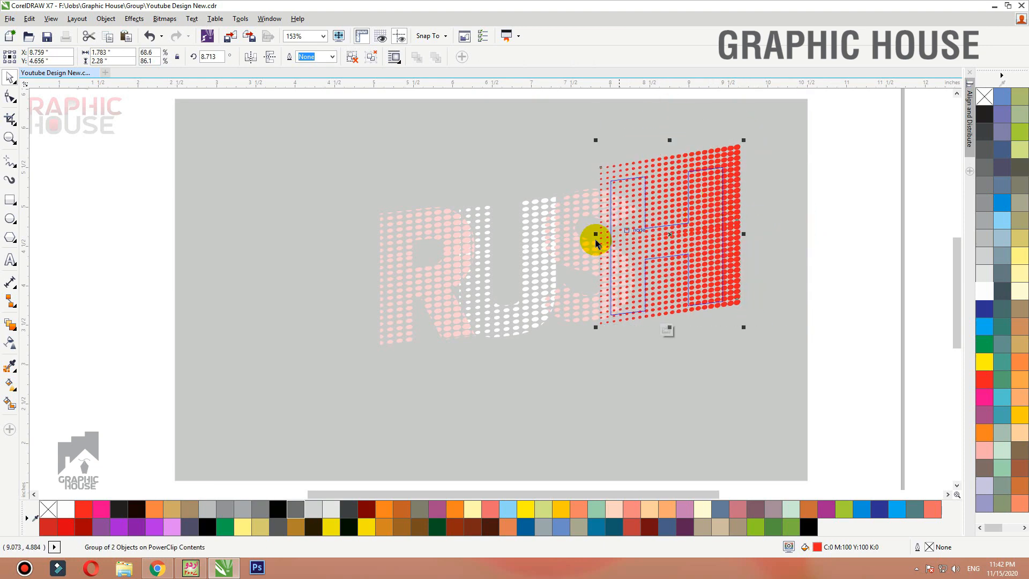
{"action": "left_click", "coordinate": [671, 303]}
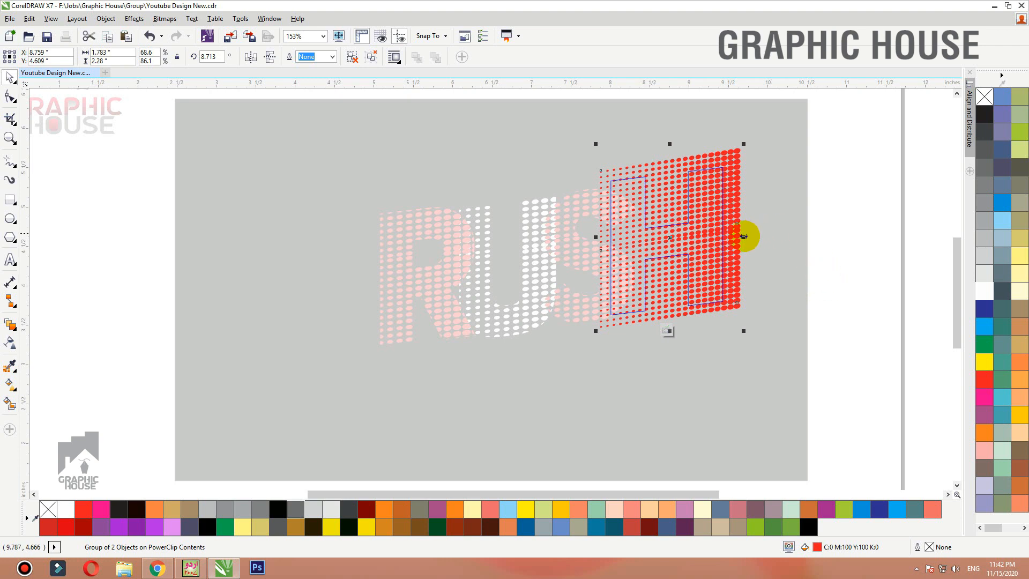
{"action": "left_click_drag", "start_coordinate": [743, 238], "coordinate": [737, 238]}
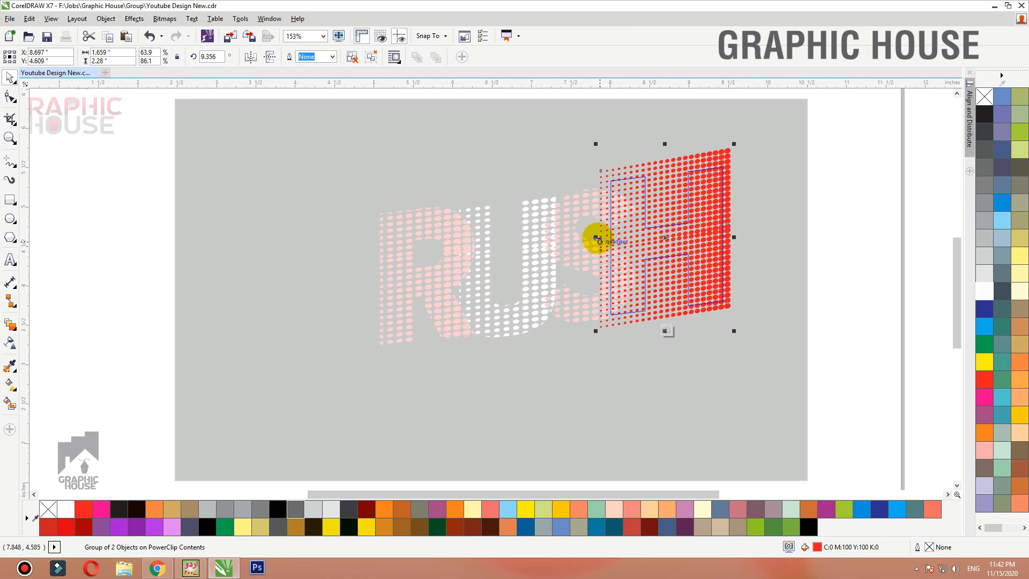
{"action": "left_click_drag", "start_coordinate": [597, 239], "coordinate": [600, 240]}
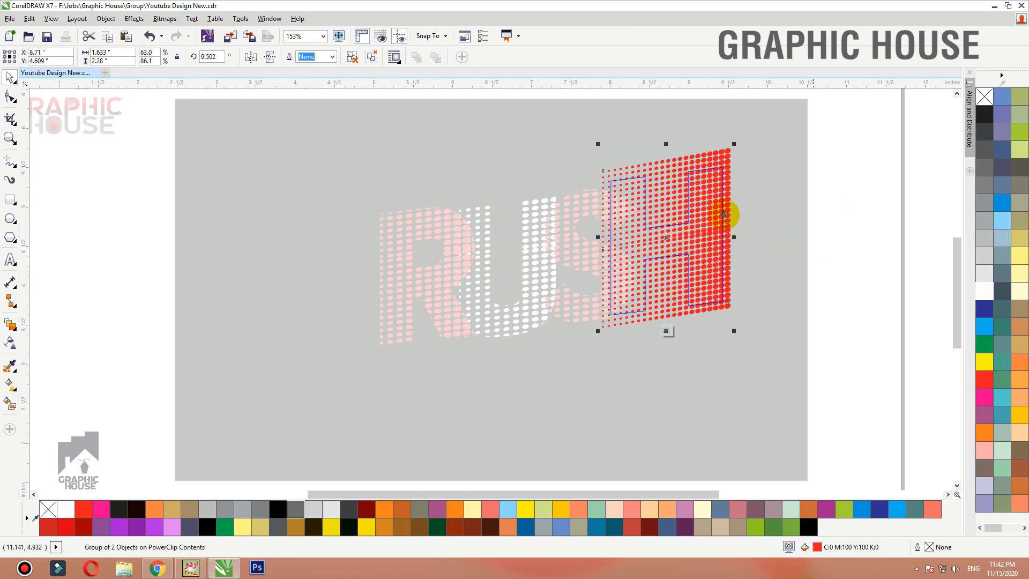
{"action": "left_click", "coordinate": [852, 233], "text": "ctrl"}
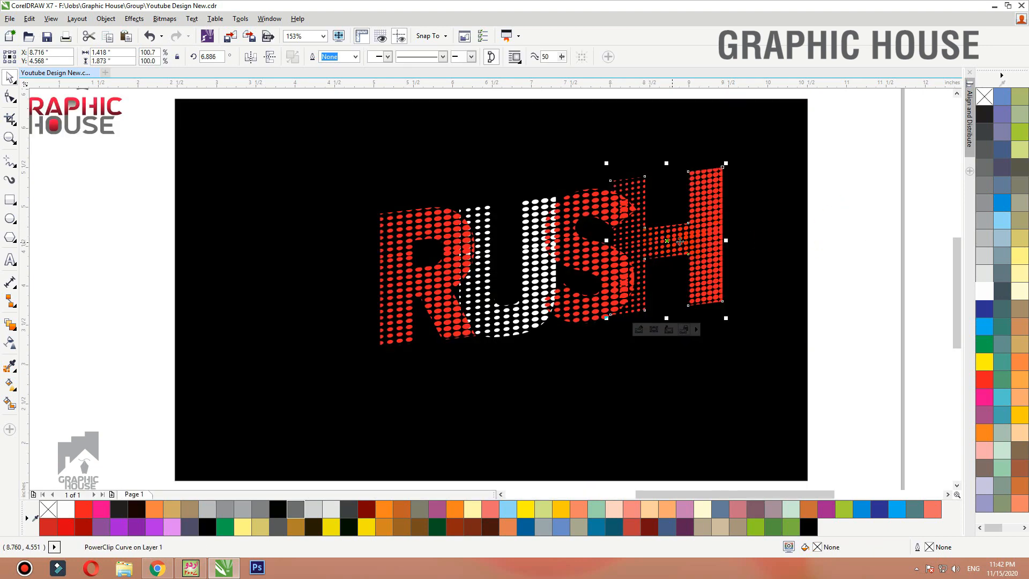
- Edit the S's PowerClip contents, shrinking the red dot pattern to about 1.368 by 2.139 inches around the letter
{"action": "left_click", "coordinate": [597, 255]}
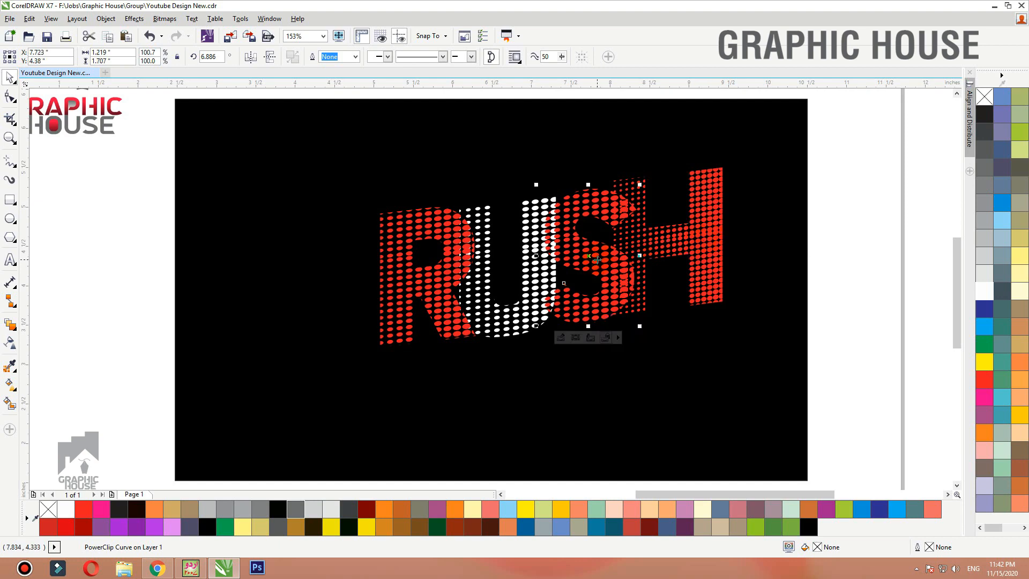
{"action": "left_click", "coordinate": [598, 256]}
{"action": "left_click", "coordinate": [599, 261]}
{"action": "left_click", "coordinate": [603, 262], "text": "ctrl"}
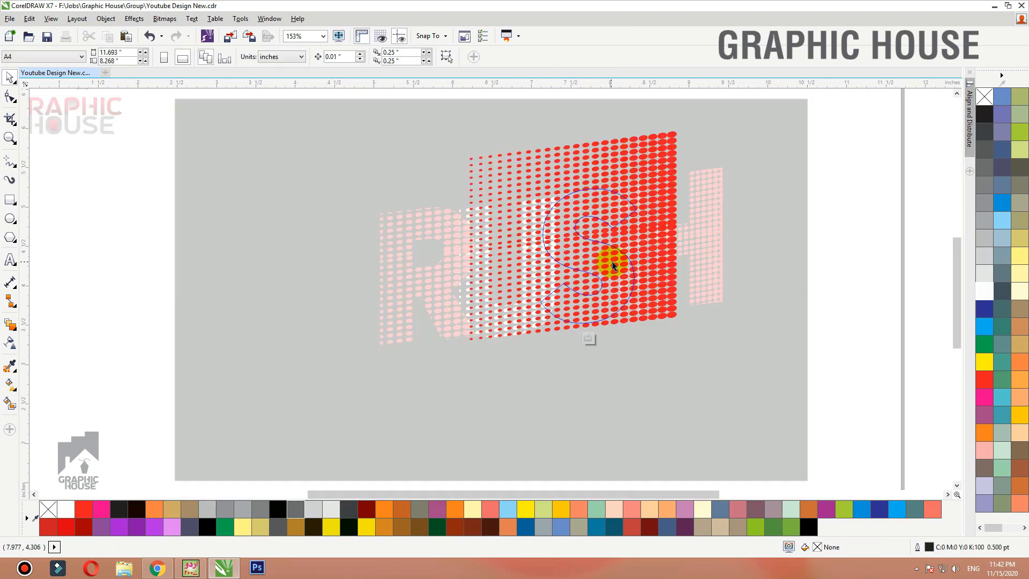
{"action": "left_click_drag", "start_coordinate": [679, 235], "coordinate": [645, 234]}
{"action": "left_click_drag", "start_coordinate": [500, 234], "coordinate": [531, 235]}
{"action": "left_click_drag", "start_coordinate": [588, 127], "coordinate": [588, 167]}
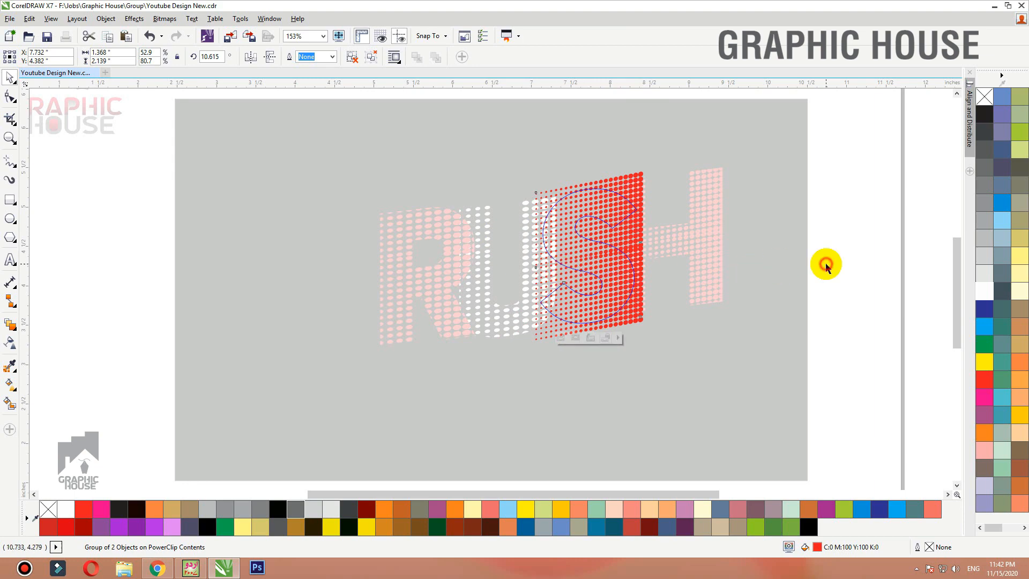
{"action": "left_click", "coordinate": [826, 264], "text": "ctrl"}
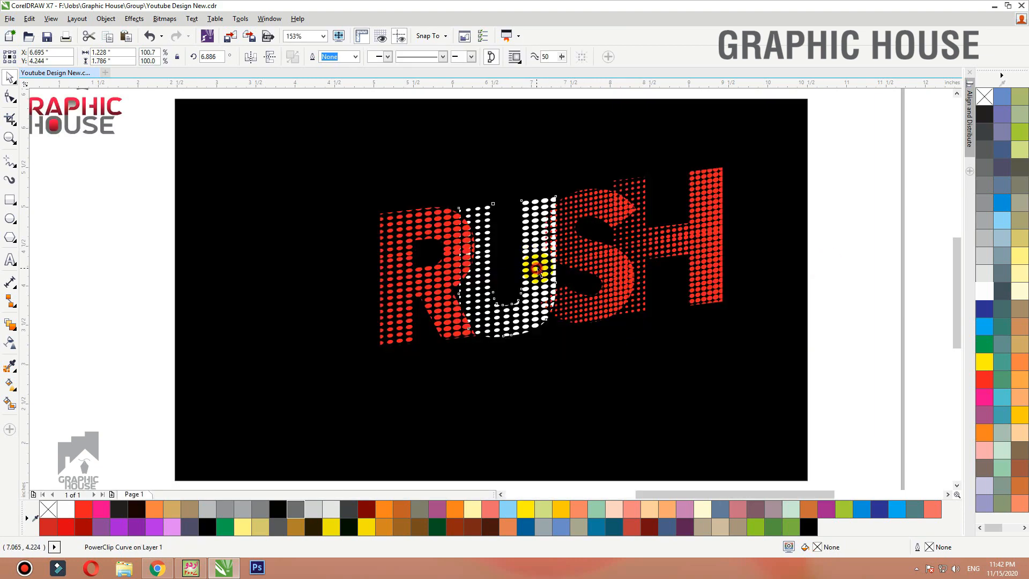
- Edit the U's PowerClip contents, shrinking the white dot pattern to about 1.466 by 2.121 inches around the letter
{"action": "left_click", "coordinate": [537, 272], "text": "ctrl"}
{"action": "left_click_drag", "start_coordinate": [612, 250], "coordinate": [560, 247]}
{"action": "left_click_drag", "start_coordinate": [490, 140], "coordinate": [490, 185]}
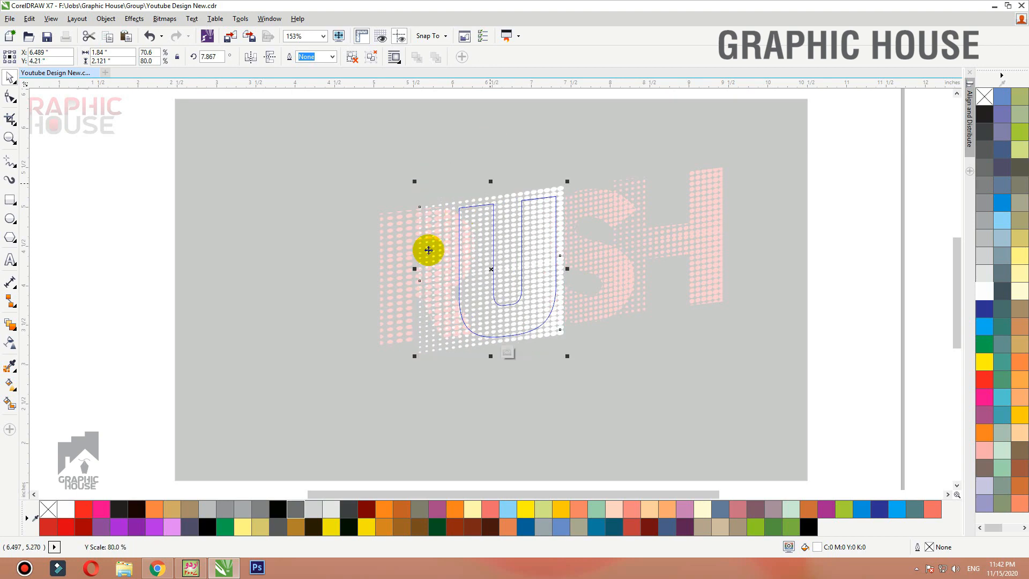
{"action": "left_click_drag", "start_coordinate": [419, 262], "coordinate": [449, 263]}
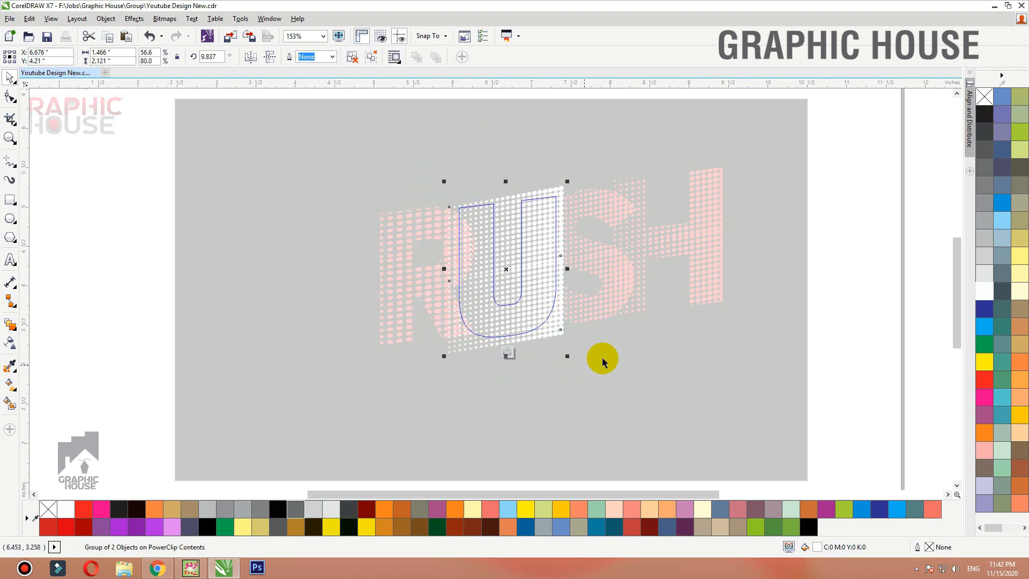
{"action": "left_click", "coordinate": [617, 348], "text": "ctrl"}
- Edit the R's PowerClip contents, shrinking the red dot pattern in height and width to fit closely around the letter
{"action": "left_click", "coordinate": [395, 300]}
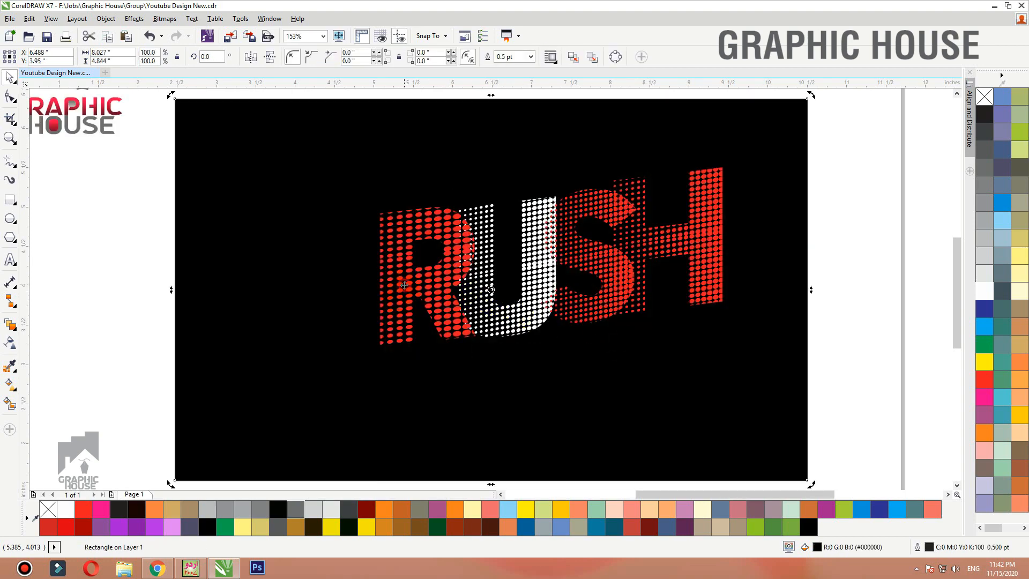
{"action": "left_click", "coordinate": [437, 303]}
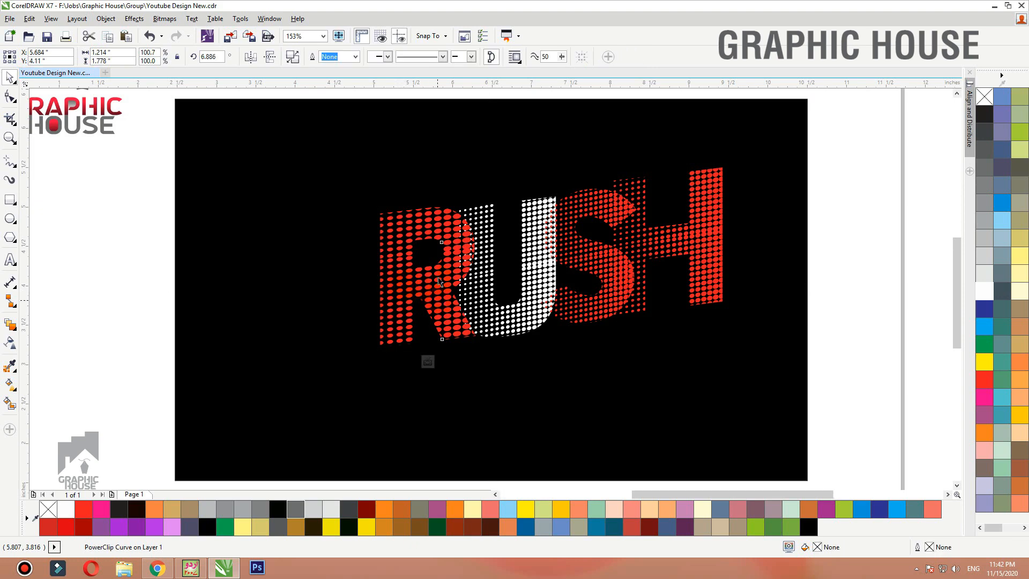
{"action": "left_click", "coordinate": [427, 361]}
{"action": "left_click_drag", "start_coordinate": [405, 146], "coordinate": [406, 194]}
{"action": "left_click_drag", "start_coordinate": [512, 278], "coordinate": [486, 278]}
{"action": "left_click_drag", "start_coordinate": [297, 279], "coordinate": [359, 277]}
{"action": "left_click", "coordinate": [168, 268], "text": "ctrl"}
{"action": "left_click", "coordinate": [159, 231]}
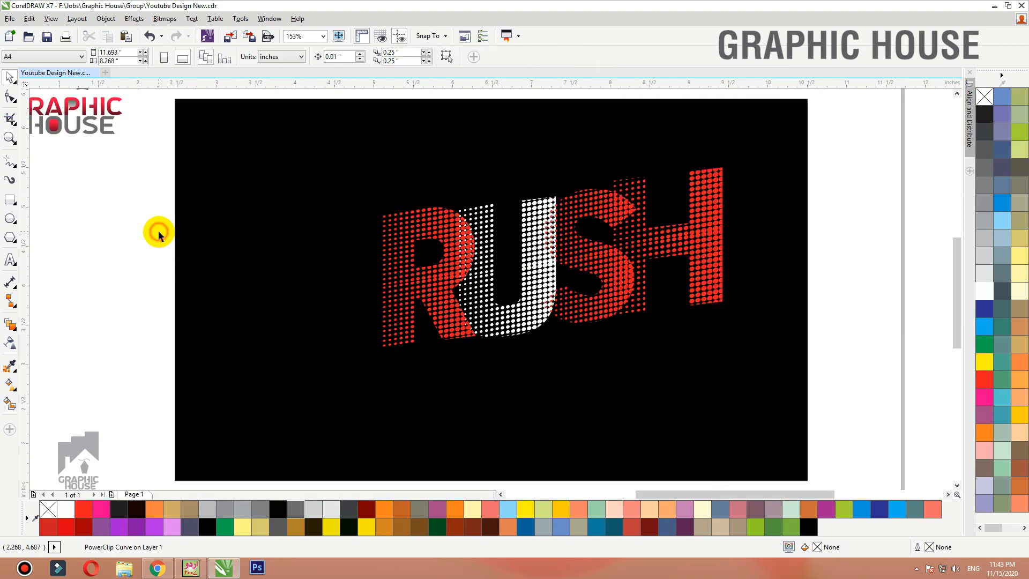
{"action": "left_click", "coordinate": [586, 266]}
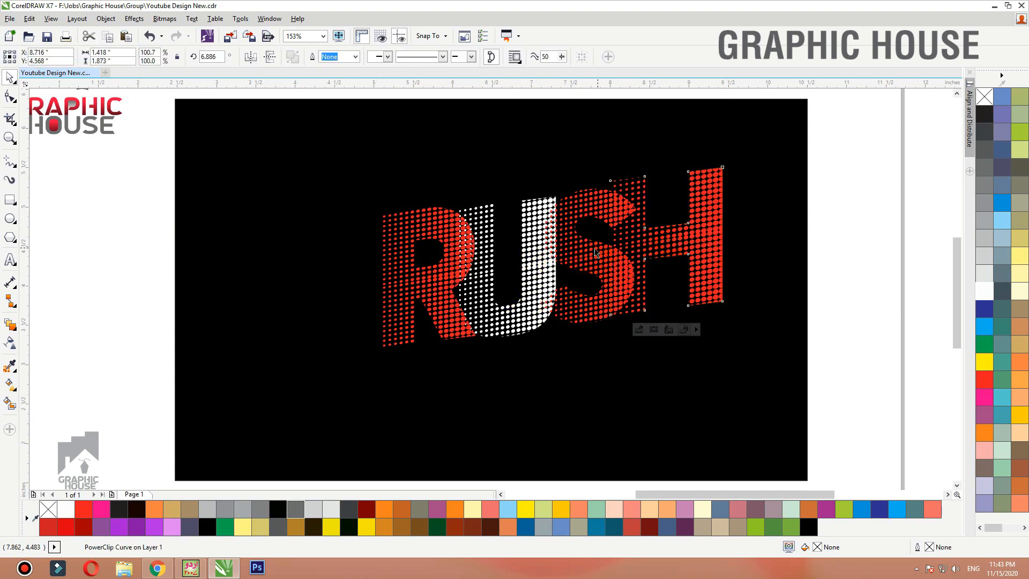
{"action": "left_click", "coordinate": [543, 283]}
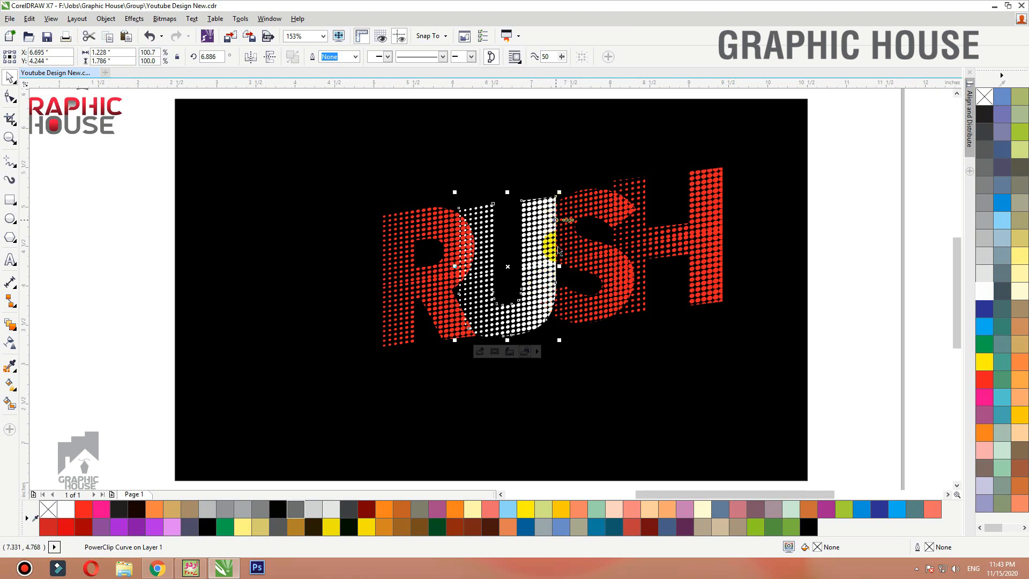
{"action": "left_click", "coordinate": [435, 278]}
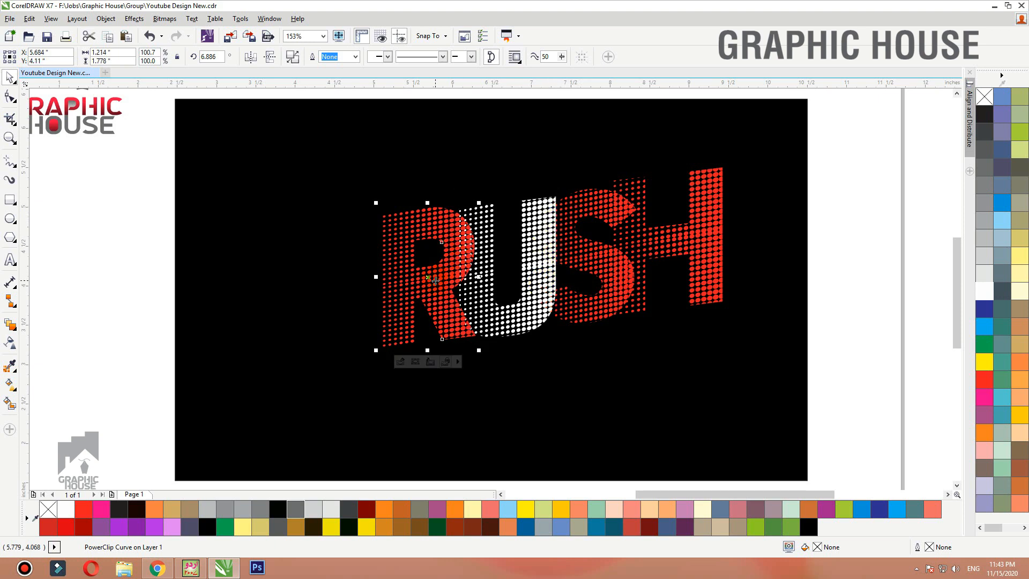
{"action": "left_click", "coordinate": [863, 173]}
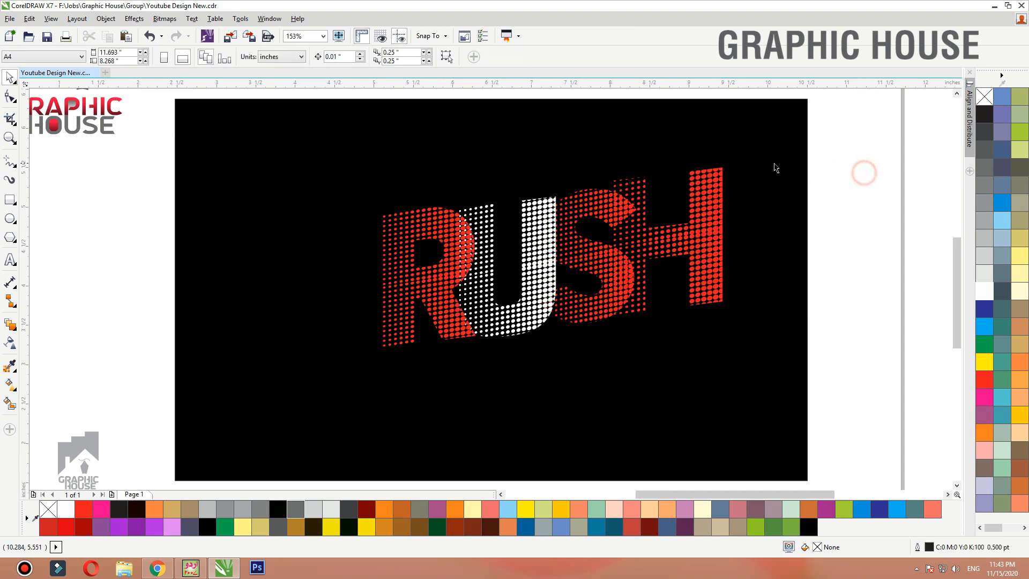
- Group the four RUSH letters and centre the group horizontally and vertically on the black rectangle
{"action": "left_click_drag", "start_coordinate": [880, 135], "coordinate": [336, 398]}
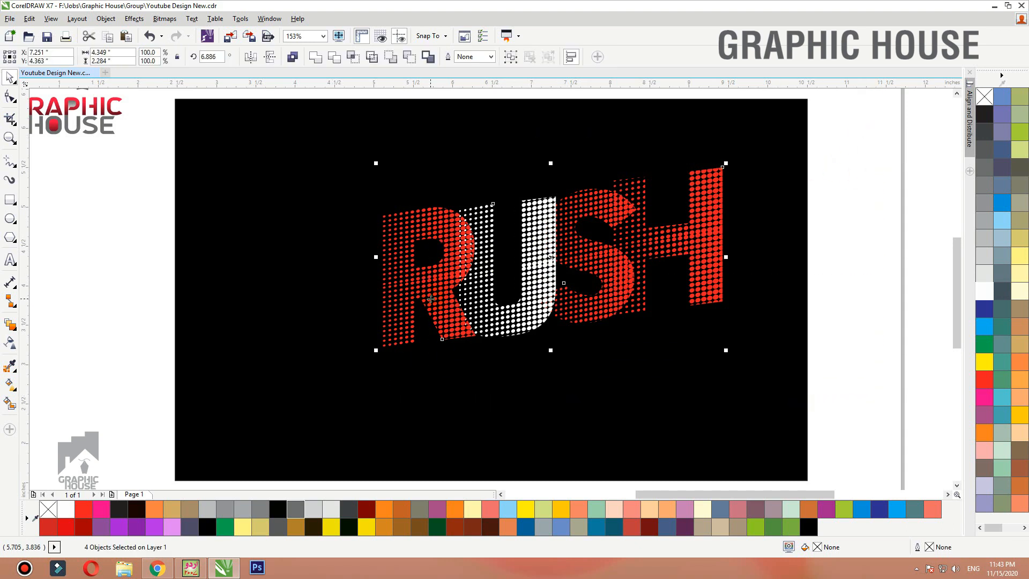
{"action": "left_click", "coordinate": [349, 276]}
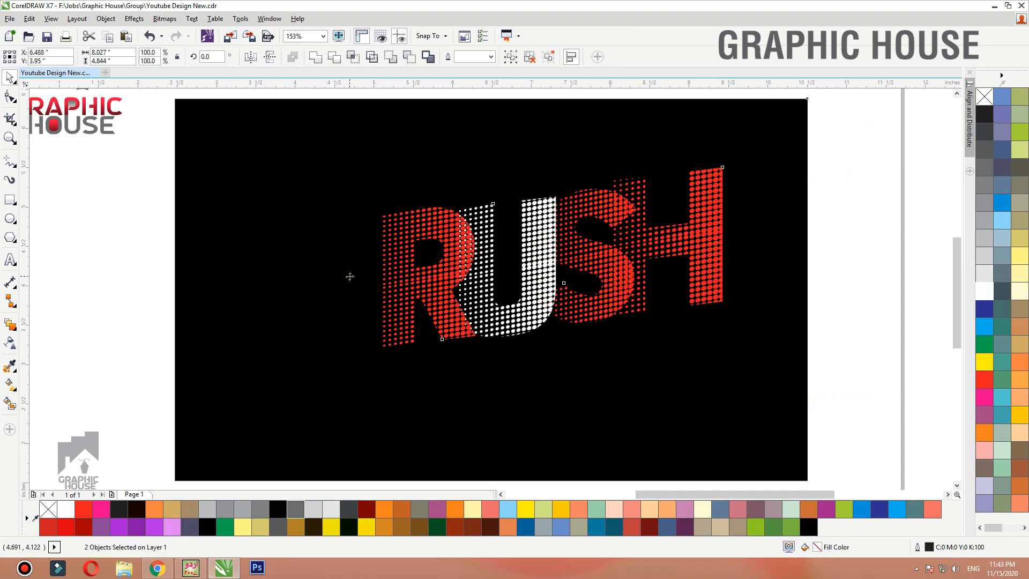
{"action": "key", "text": "c"}
{"action": "key", "text": "e"}
{"action": "left_click", "coordinate": [884, 269]}
- Scale the RUSH group up from its centre to about 114.2% and ungroup the letters
{"action": "left_click", "coordinate": [618, 280]}
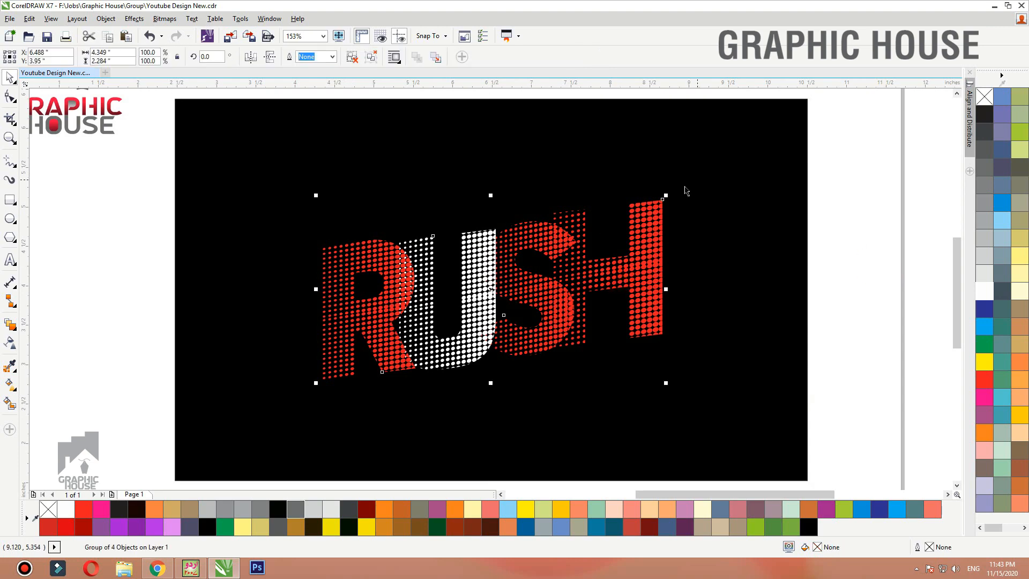
{"action": "left_click_drag", "start_coordinate": [668, 194], "coordinate": [691, 177]}
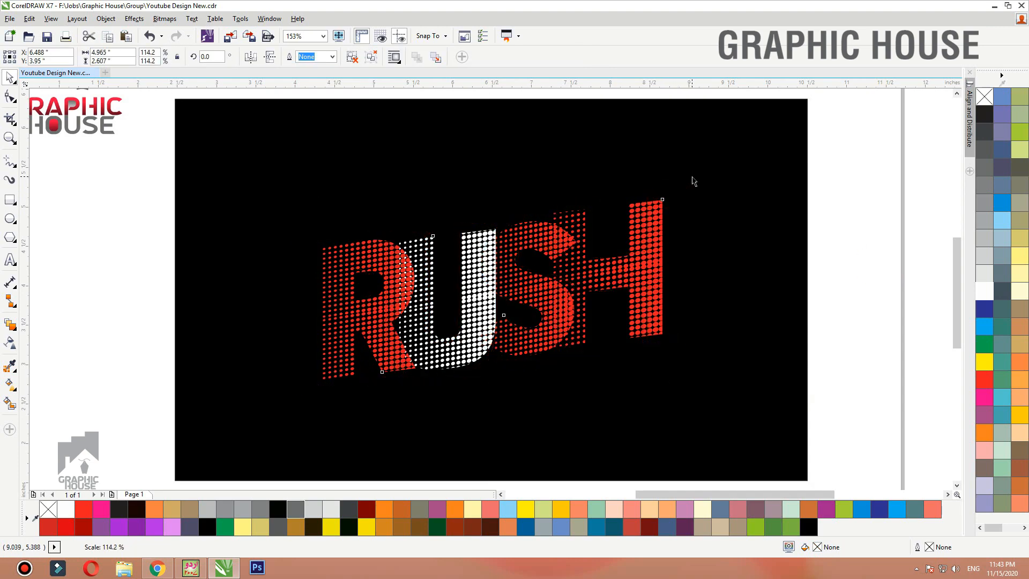
{"action": "left_click", "coordinate": [351, 56]}
{"action": "left_click", "coordinate": [137, 310]}
- Move the R slightly left, and shift the H and the S right to widen the letter spacing
{"action": "left_click", "coordinate": [319, 329]}
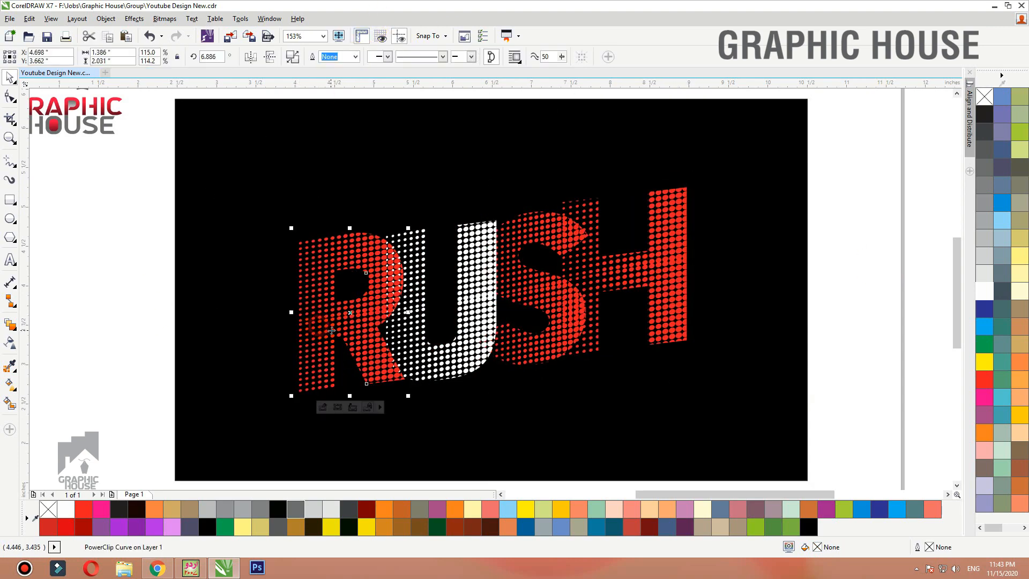
{"action": "left_click_drag", "start_coordinate": [332, 331], "coordinate": [331, 333]}
{"action": "left_click", "coordinate": [628, 284]}
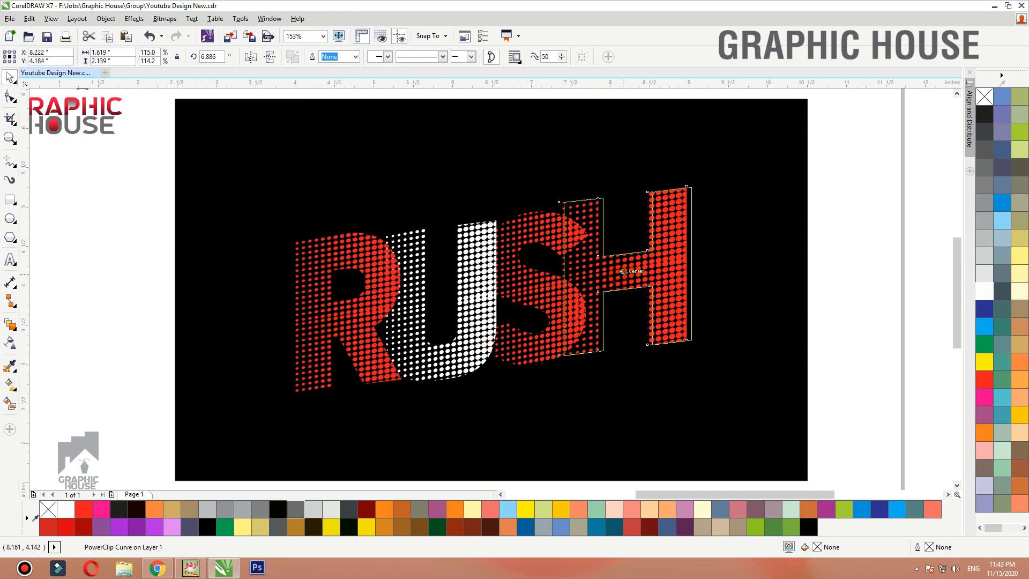
{"action": "left_click", "coordinate": [546, 292], "text": "shift"}
{"action": "left_click_drag", "start_coordinate": [546, 292], "coordinate": [541, 288]}
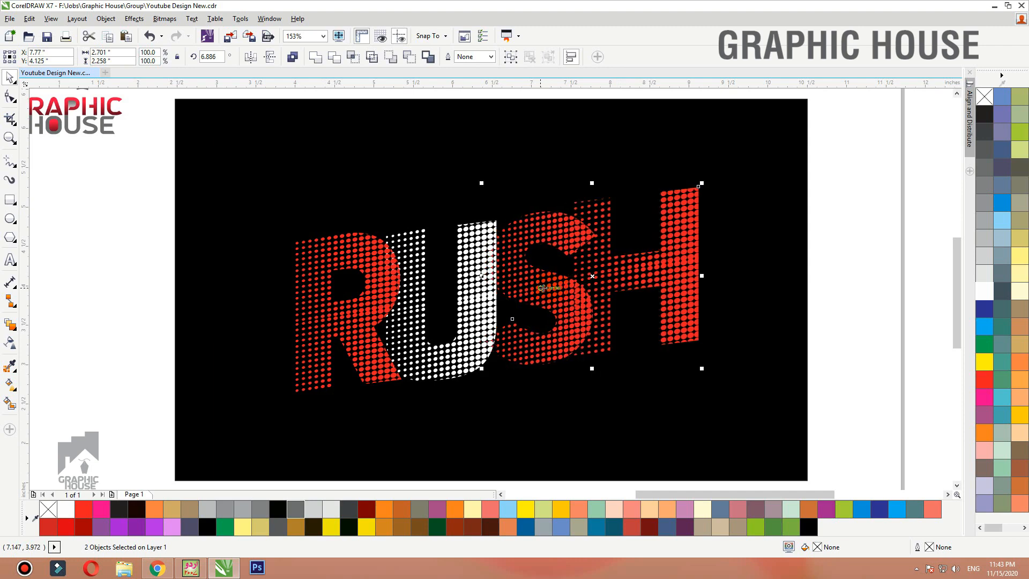
- Group the respaced RUSH letters and centre them on the black rectangle again
{"action": "scroll", "coordinate": [513, 290], "scroll_direction": "down", "scroll_amount": 1}
{"action": "left_click", "coordinate": [713, 274]}
{"action": "left_click_drag", "start_coordinate": [709, 206], "coordinate": [364, 360]}
{"action": "left_click", "coordinate": [734, 264]}
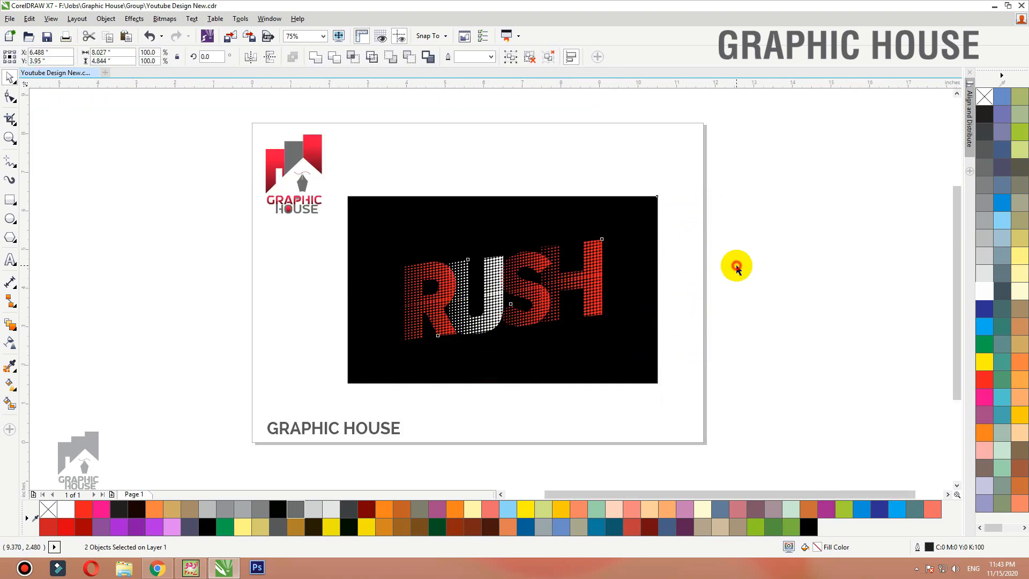
{"action": "left_click", "coordinate": [652, 197]}
{"action": "key", "text": "shift+F2"}
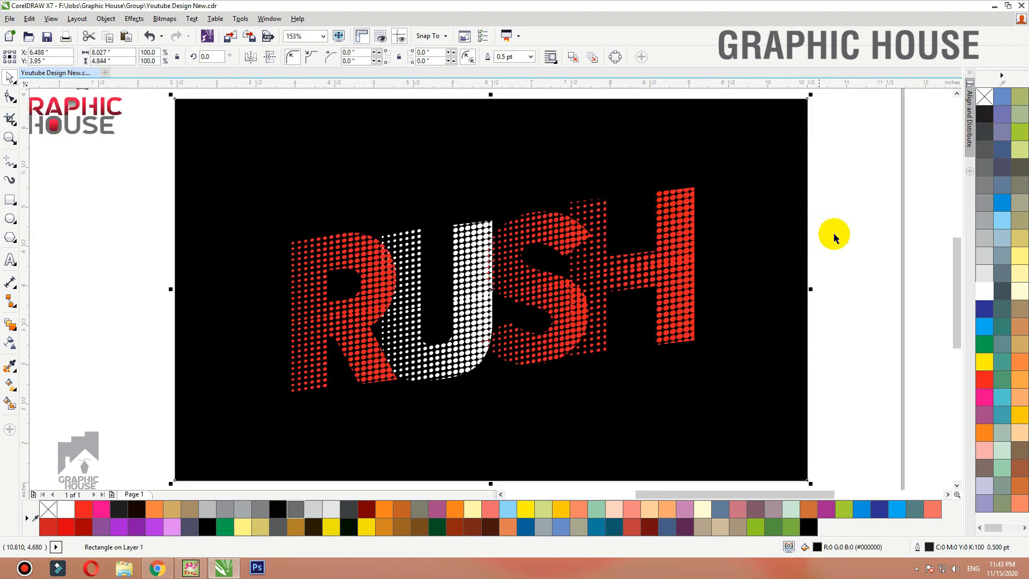
{"action": "left_click", "coordinate": [888, 225]}
- Add 24 pt Arial artistic text "Graphic House" beside the R, converting its lowercase letters to title case
{"action": "left_click", "coordinate": [10, 260]}
{"action": "left_click", "coordinate": [93, 321]}
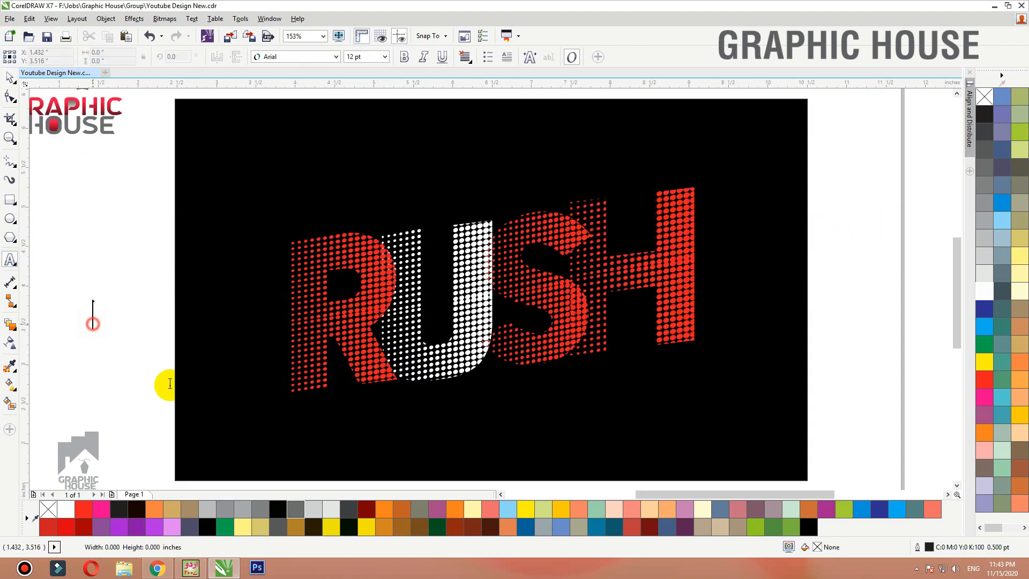
{"action": "type", "text": "graphic"}
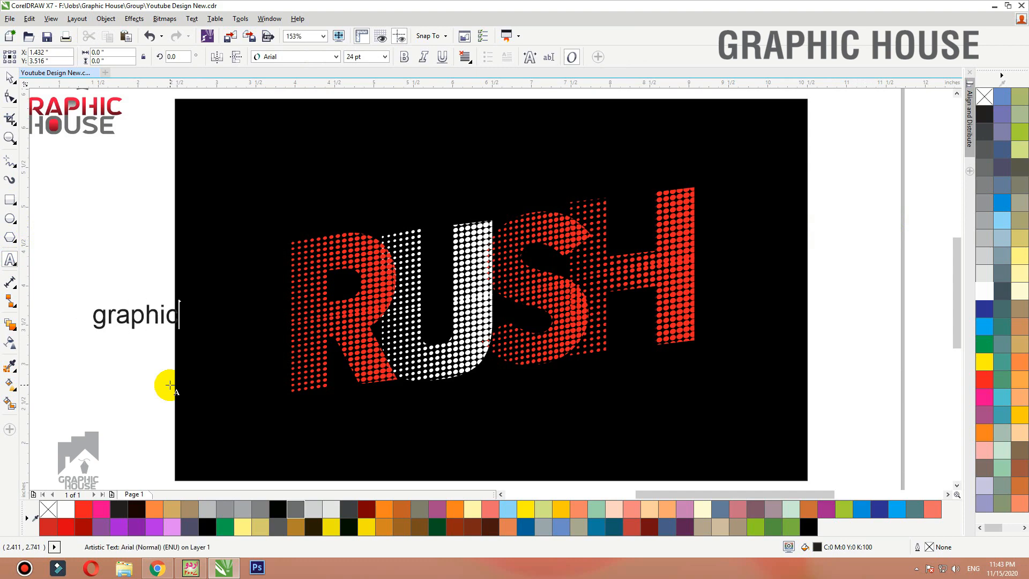
{"action": "type", "text": " house"}
{"action": "key", "text": "ctrl+a"}
{"action": "key", "text": "shift+F3"}
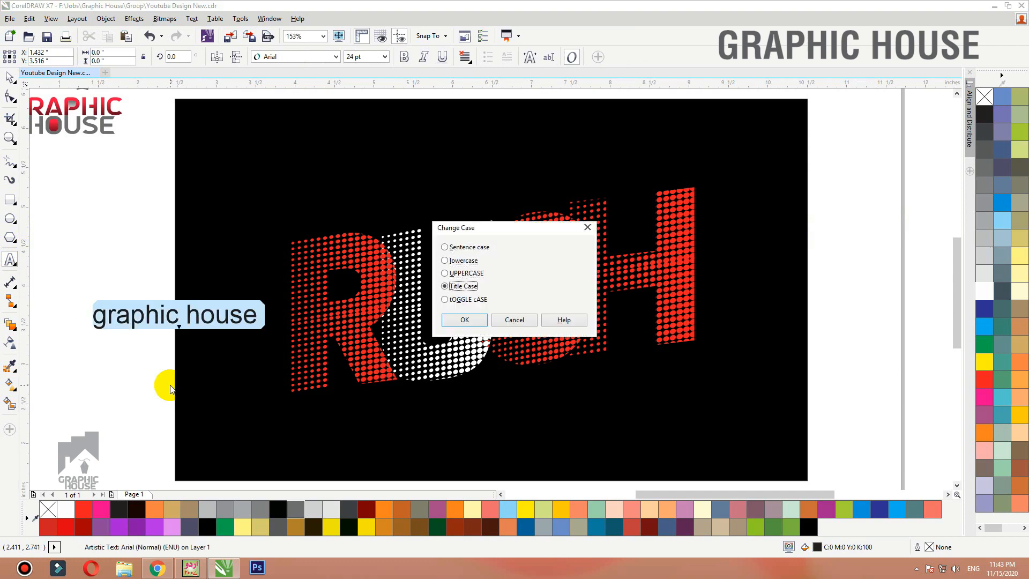
{"action": "key", "text": "Return"}
{"action": "left_click", "coordinate": [10, 77]}
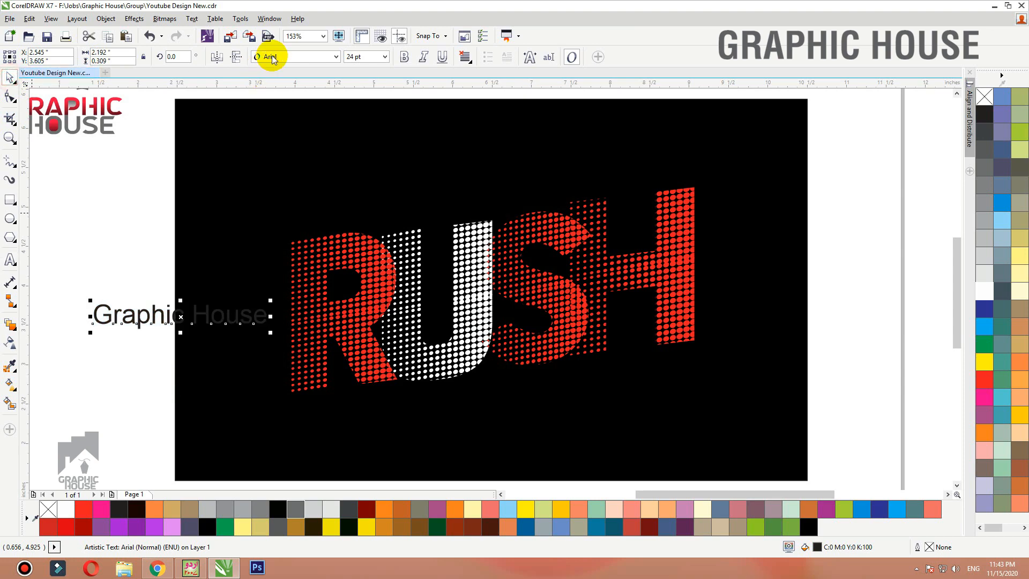
- Set the "Graphic House" text in the JAVATA font, place it below the RUSH letters and fill it white
{"action": "left_click", "coordinate": [272, 57]}
{"action": "left_click", "coordinate": [301, 85]}
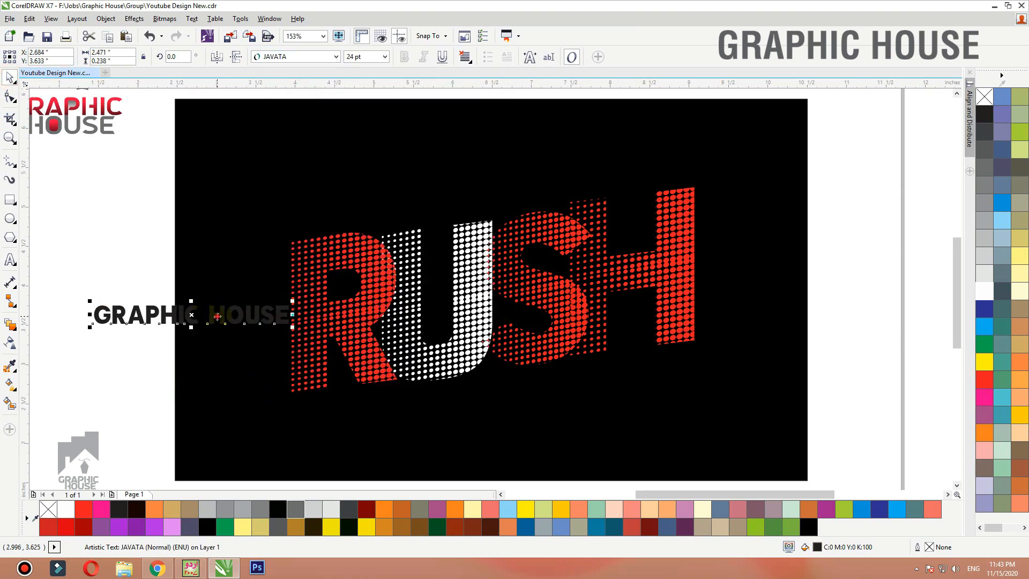
{"action": "left_click_drag", "start_coordinate": [217, 316], "coordinate": [429, 411]}
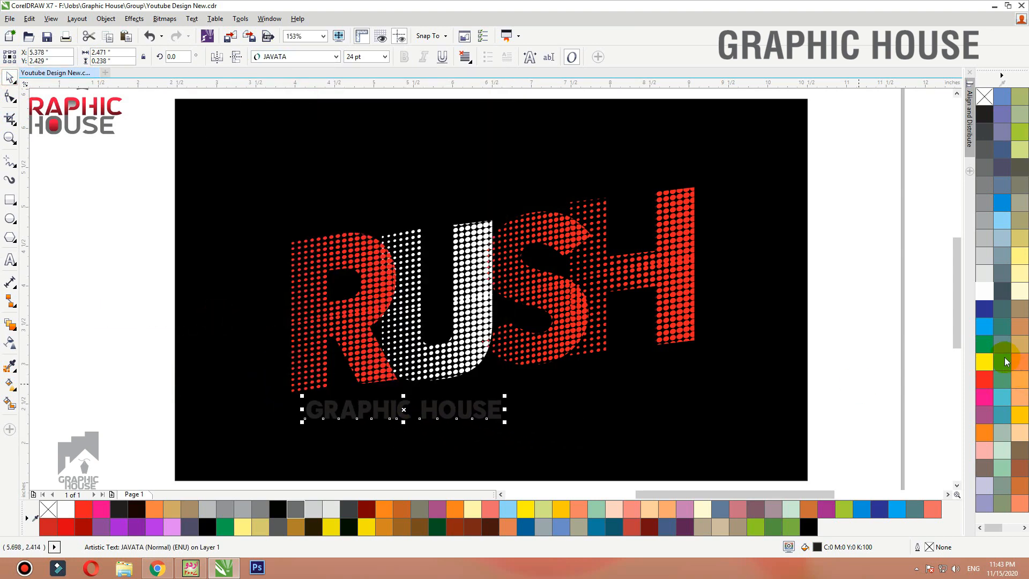
{"action": "left_click", "coordinate": [989, 297]}
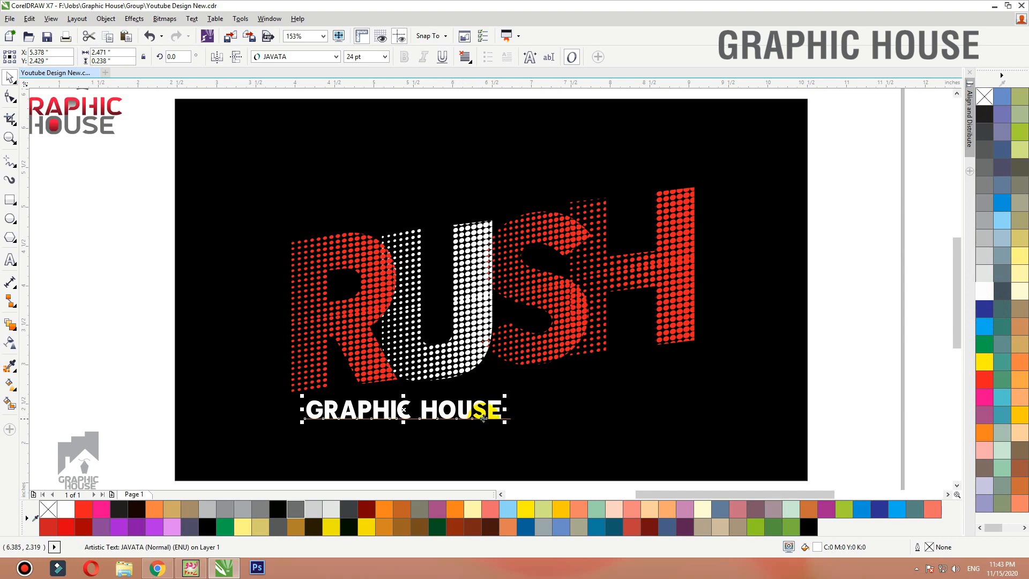
- Widen the letter spacing of the GRAPHIC HOUSE text until it is about 5.3 inches wide
{"action": "key", "text": "F10"}
{"action": "left_click_drag", "start_coordinate": [502, 418], "coordinate": [752, 422]}
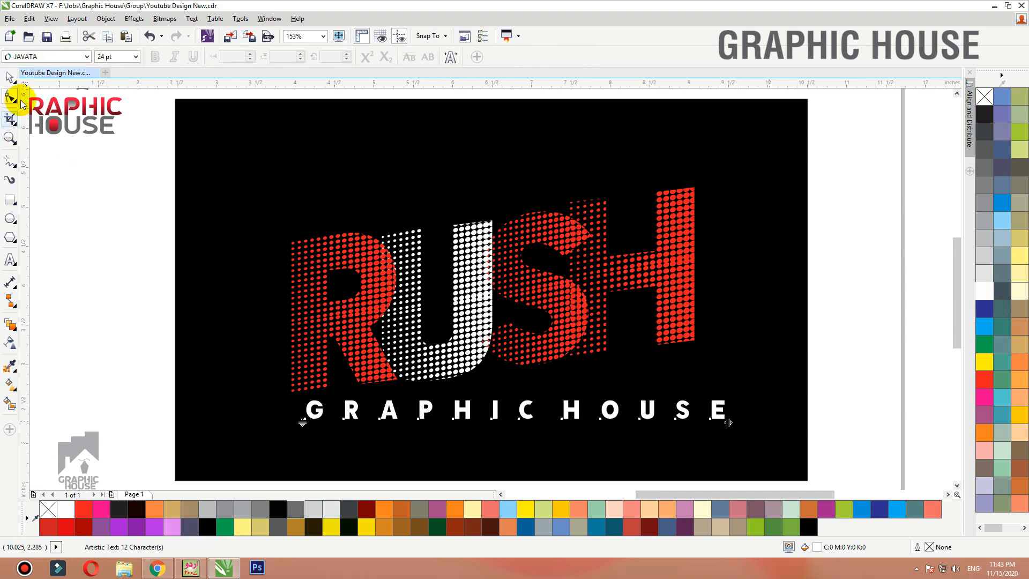
{"action": "left_click", "coordinate": [13, 79]}
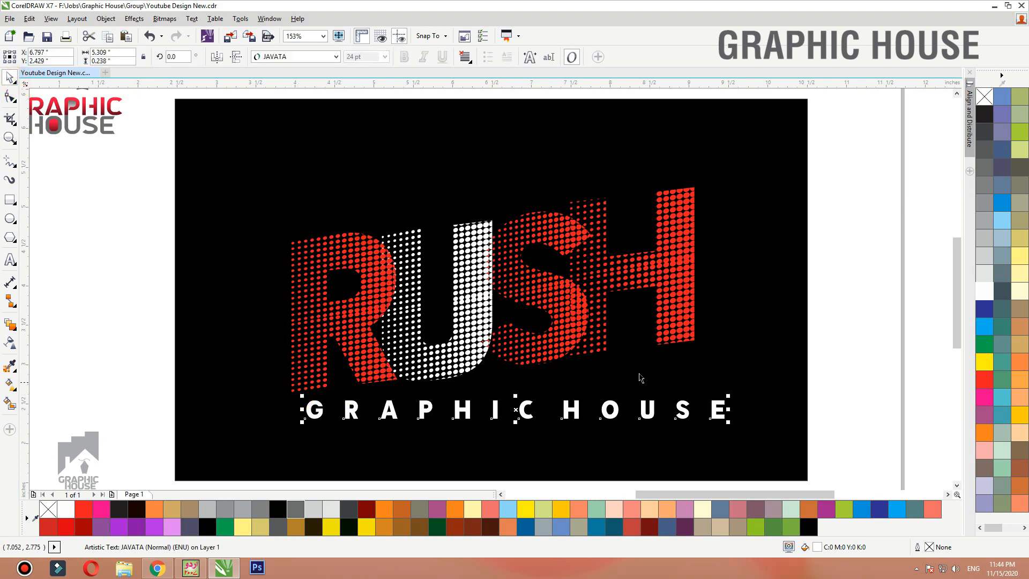
- Rotate the GRAPHIC HOUSE text about 7.8° along the RUSH slant and scale it down to about 16.2 pt
{"action": "left_click", "coordinate": [716, 413]}
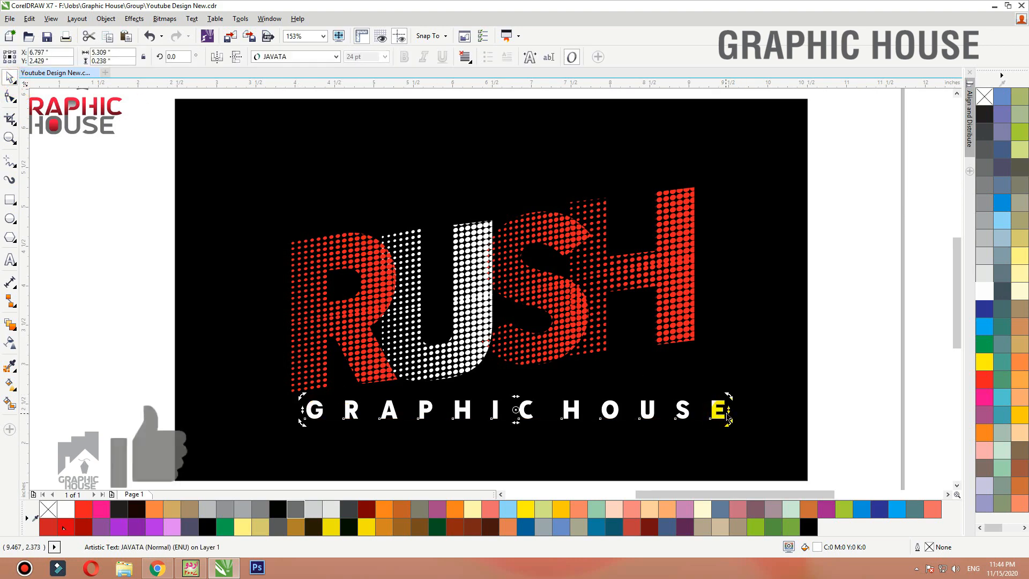
{"action": "left_click_drag", "start_coordinate": [729, 411], "coordinate": [597, 375]}
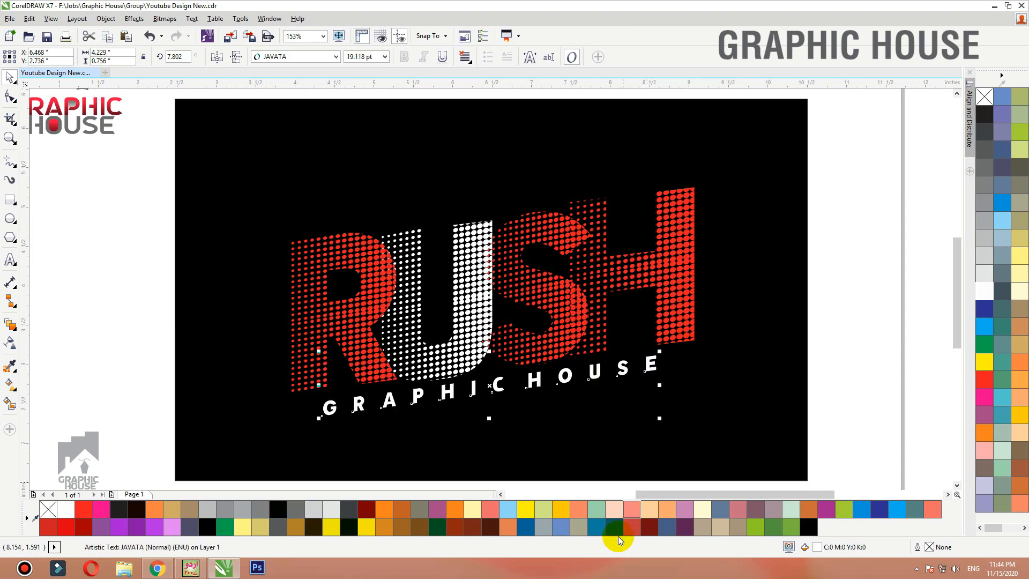
{"action": "left_click_drag", "start_coordinate": [660, 351], "coordinate": [635, 355]}
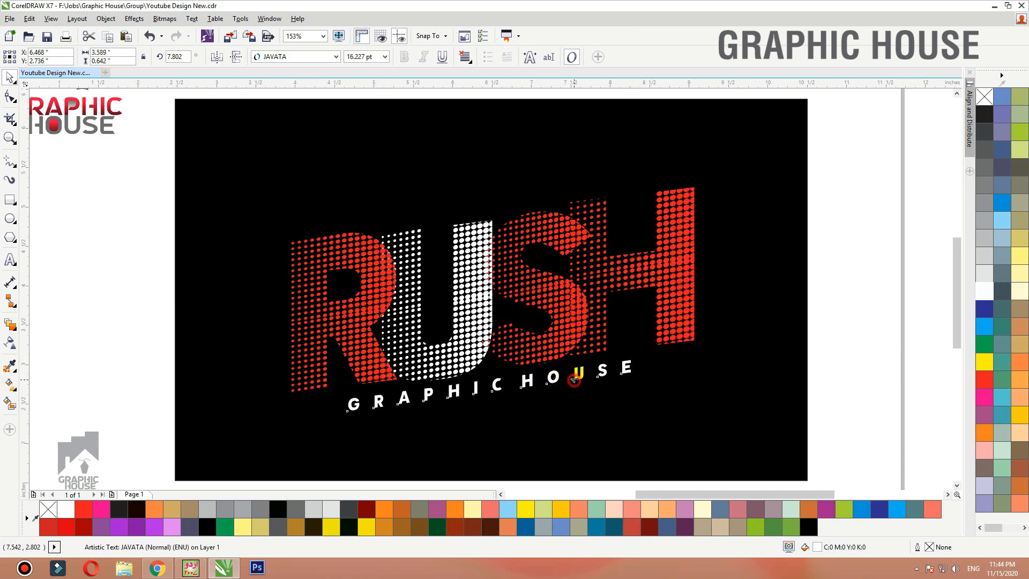
{"action": "left_click_drag", "start_coordinate": [574, 379], "coordinate": [574, 379]}
- Tighten the GRAPHIC HOUSE letter spacing slightly and centre the text horizontally with the RUSH group
{"action": "key", "text": "F10"}
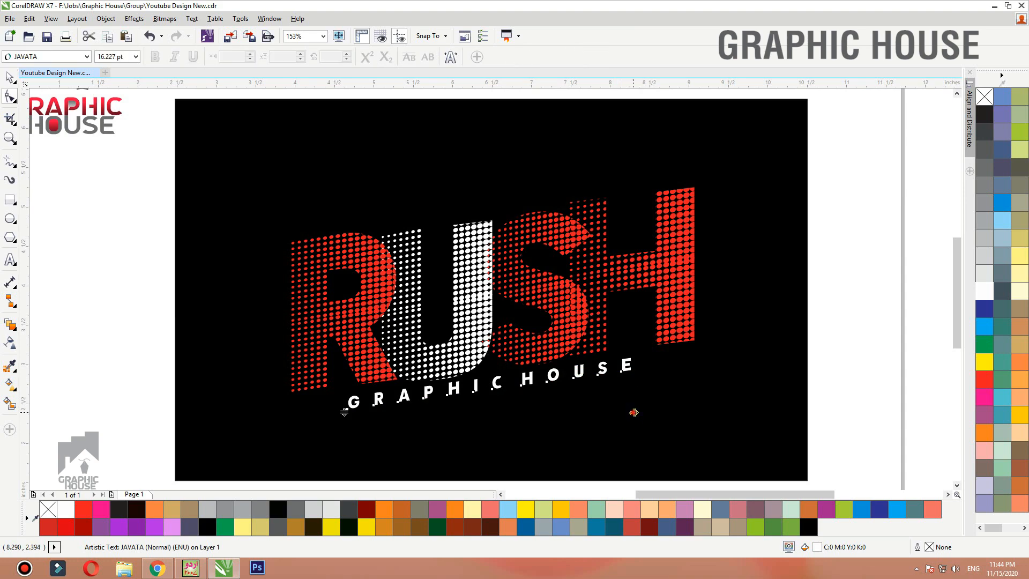
{"action": "mouse_move", "coordinate": [634, 412]}
{"action": "left_mouse_down"}
{"action": "mouse_move", "coordinate": [673, 405]}
{"action": "mouse_move", "coordinate": [568, 406]}
{"action": "mouse_move", "coordinate": [625, 412]}
{"action": "left_mouse_up"}
{"action": "key", "text": "space"}
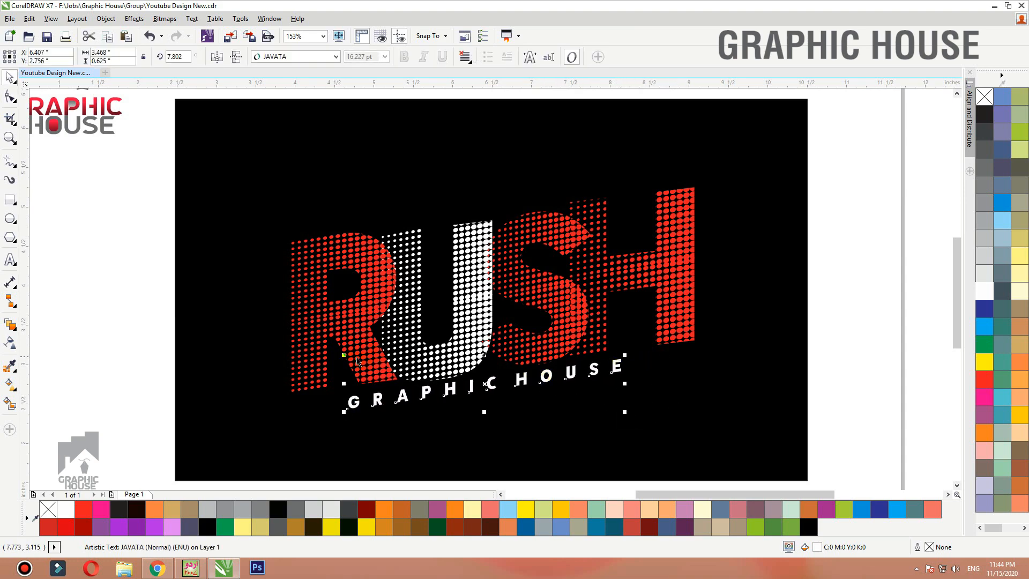
{"action": "left_click", "coordinate": [521, 354], "text": "shift"}
{"action": "left_click", "coordinate": [840, 333]}
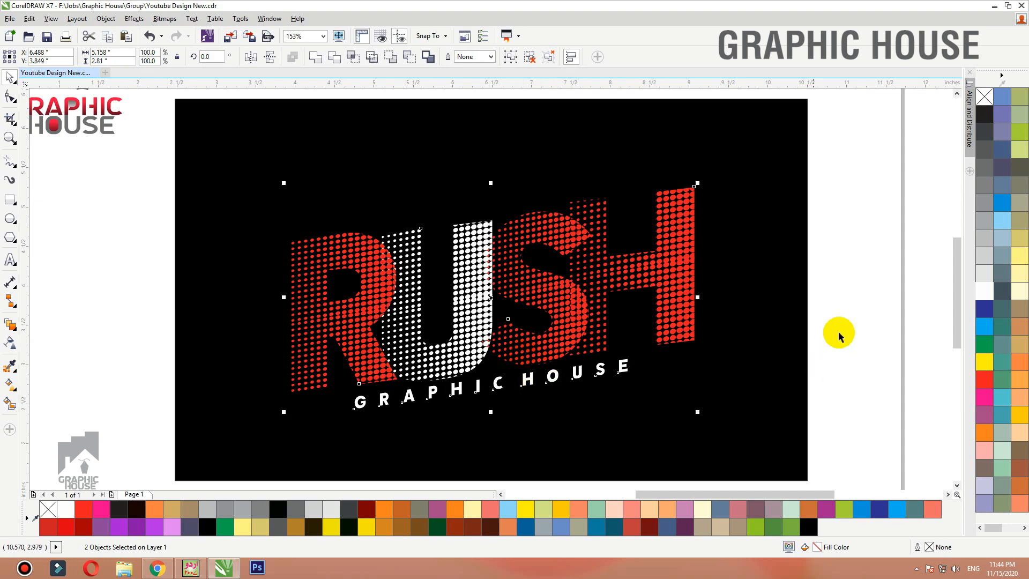
- Draw a square outside the black rectangle, round its corners to about 0.056 inch and rotate it about 38.4°
{"action": "scroll", "coordinate": [695, 268], "scroll_direction": "down", "scroll_amount": 3}
{"action": "left_click_drag", "start_coordinate": [728, 240], "coordinate": [409, 381]}
{"action": "left_click", "coordinate": [458, 336]}
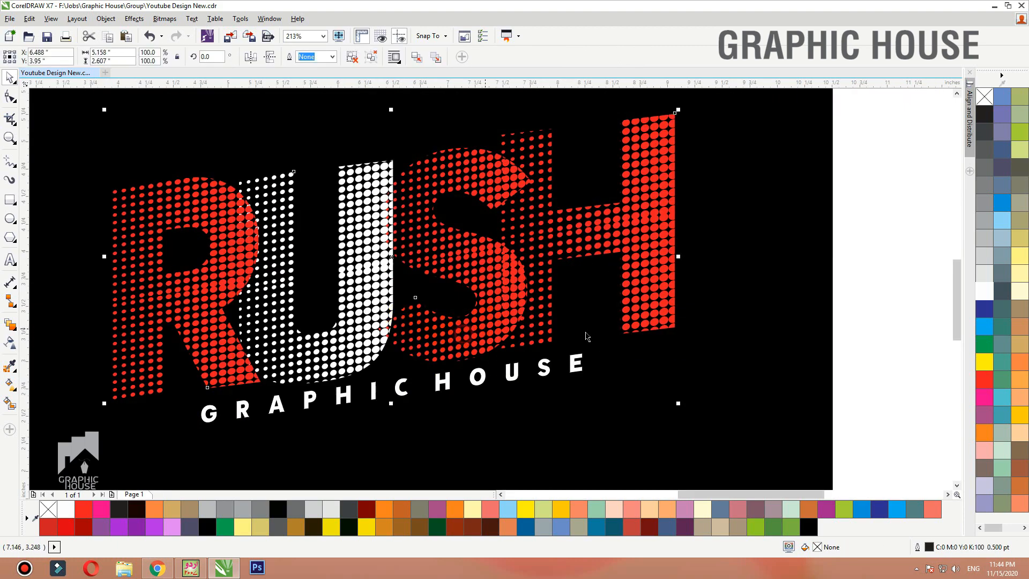
{"action": "scroll", "coordinate": [586, 284], "scroll_direction": "down", "scroll_amount": 1}
{"action": "scroll", "coordinate": [362, 351], "scroll_direction": "up", "scroll_amount": 1}
{"action": "left_click", "coordinate": [10, 201]}
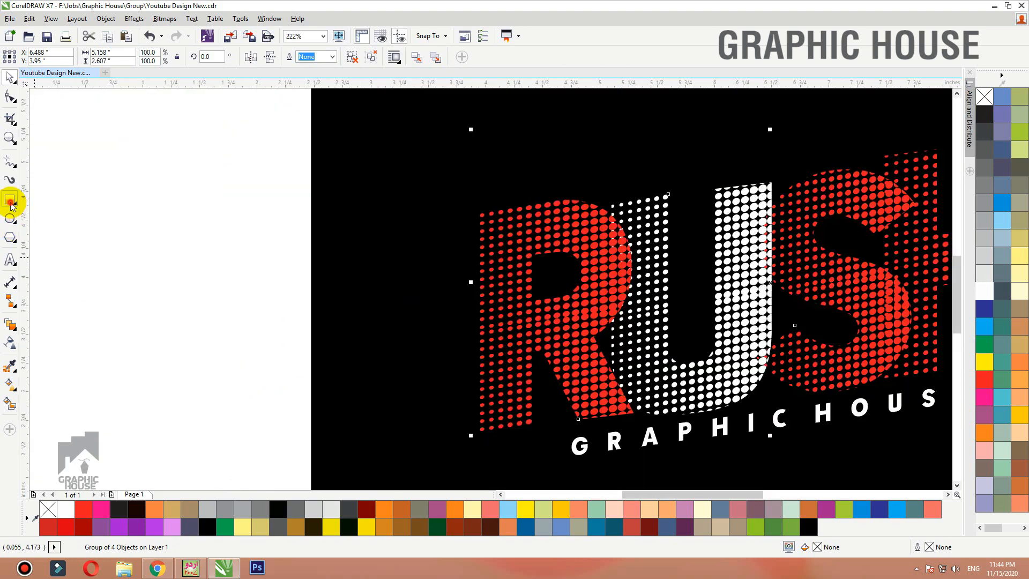
{"action": "mouse_move", "coordinate": [86, 205]}
{"action": "left_mouse_down"}
{"action": "mouse_move", "coordinate": [154, 287]}
{"action": "mouse_move", "coordinate": [171, 290]}
{"action": "left_mouse_up"}
{"action": "key", "text": "F10"}
{"action": "left_click_drag", "start_coordinate": [170, 206], "coordinate": [120, 165]}
{"action": "key", "text": "space"}
{"action": "left_click", "coordinate": [170, 222]}
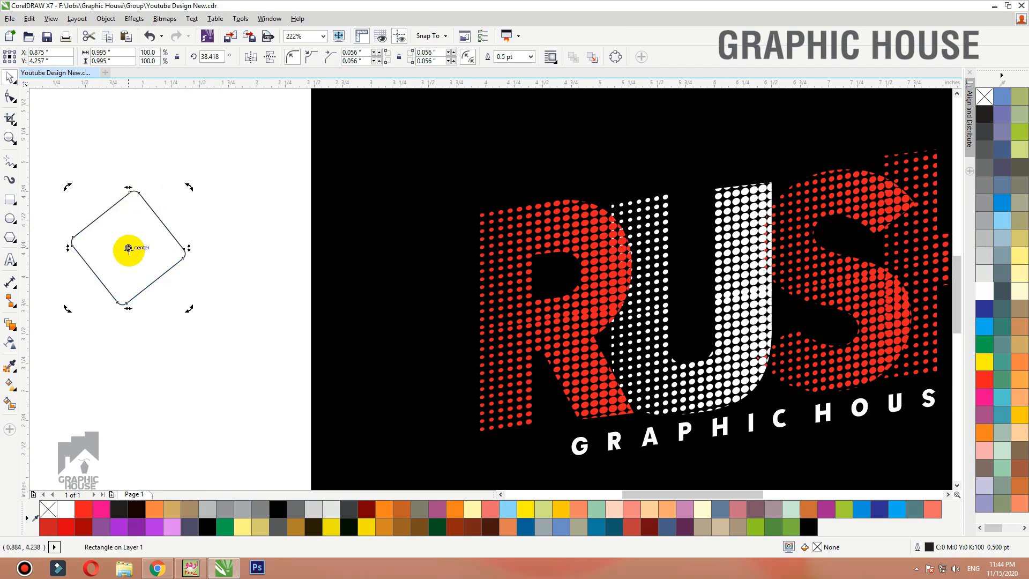
- Place a duplicate of the rotated rounded square about 1.9 inches to the right of the original
{"action": "scroll", "coordinate": [135, 246], "scroll_direction": "down", "scroll_amount": 1}
{"action": "left_click_drag", "start_coordinate": [172, 248], "coordinate": [228, 247]}
{"action": "right_click", "coordinate": [227, 247]}
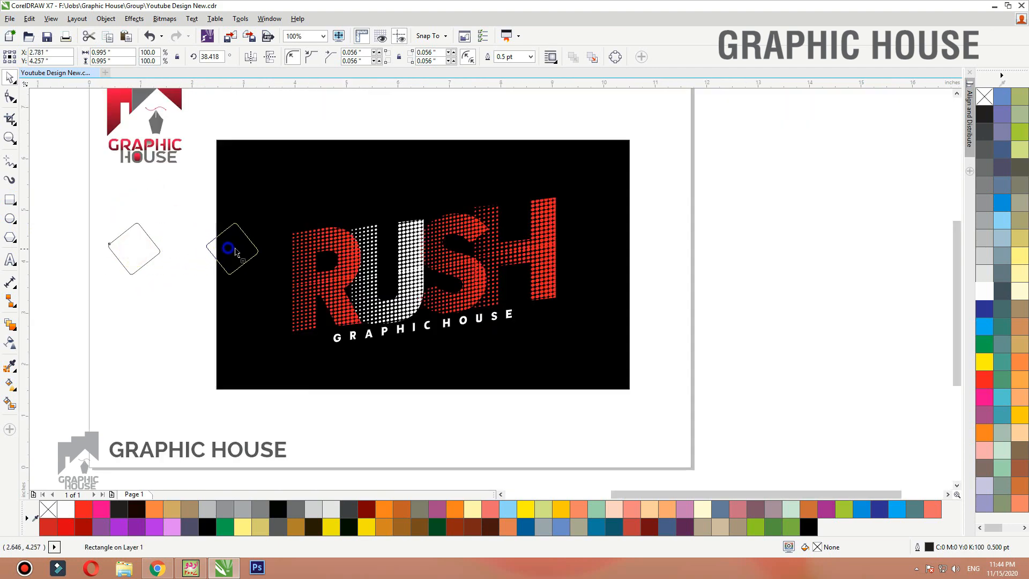
{"action": "left_click_drag", "start_coordinate": [423, 199], "coordinate": [1, 339]}
- Move the two rounded squares to the empty area left of the page and fill them blue (C100 M100 Y0 K0)
{"action": "key", "text": "F3"}
{"action": "left_click_drag", "start_coordinate": [281, 352], "coordinate": [681, 186]}
{"action": "left_click_drag", "start_coordinate": [560, 285], "coordinate": [333, 290]}
{"action": "left_click", "coordinate": [983, 309]}
{"action": "left_click", "coordinate": [521, 316]}
{"action": "left_click", "coordinate": [381, 205]}
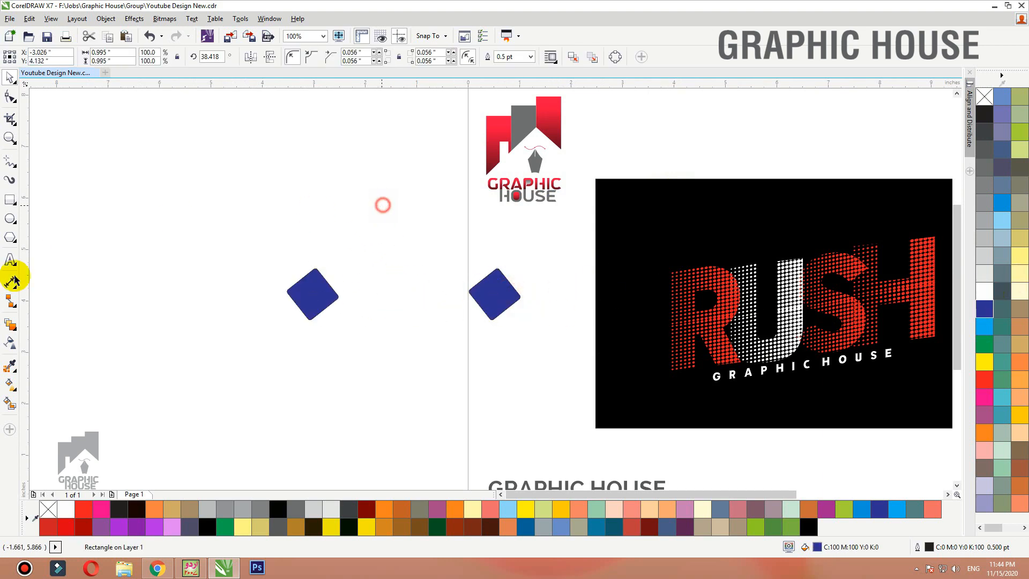
- Blend the two blue squares in 20 steps and pull both end squares apart horizontally to stretch the blend
{"action": "left_click", "coordinate": [10, 323]}
{"action": "left_click", "coordinate": [311, 295]}
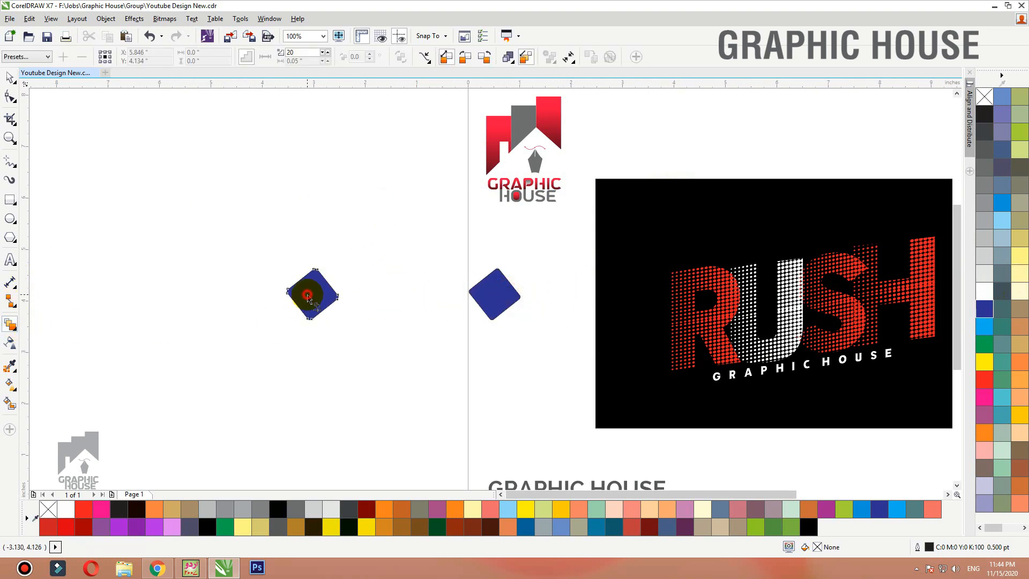
{"action": "left_click_drag", "start_coordinate": [311, 296], "coordinate": [488, 295]}
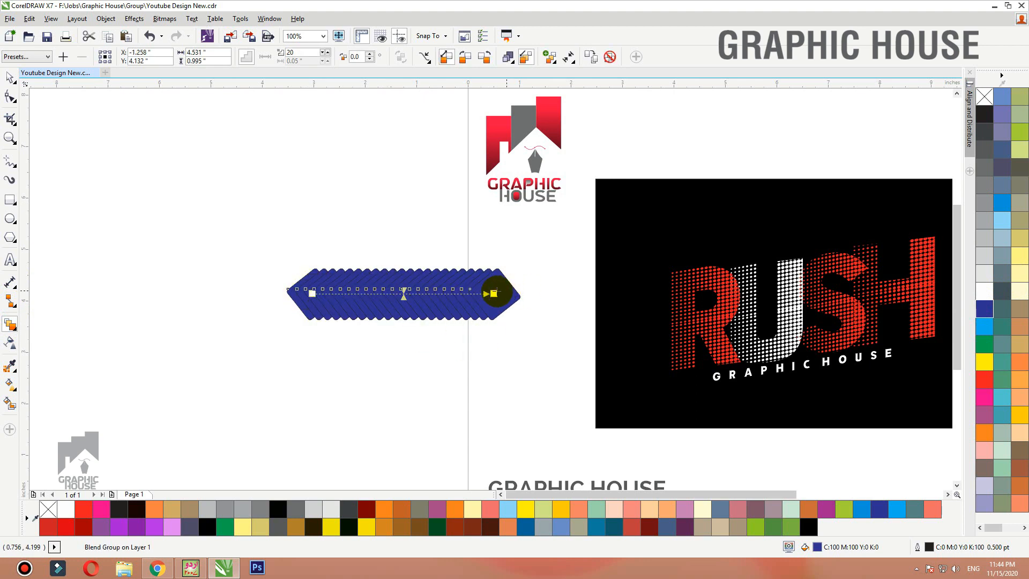
{"action": "left_click_drag", "start_coordinate": [493, 293], "coordinate": [891, 293]}
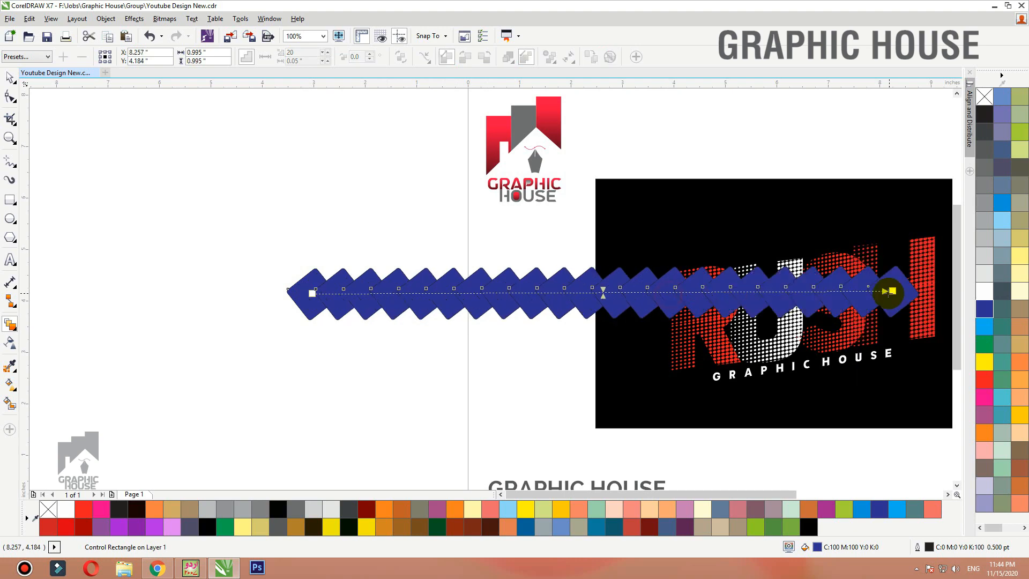
{"action": "left_click_drag", "start_coordinate": [319, 296], "coordinate": [107, 292]}
{"action": "scroll", "coordinate": [230, 270], "scroll_direction": "down", "scroll_amount": 1}
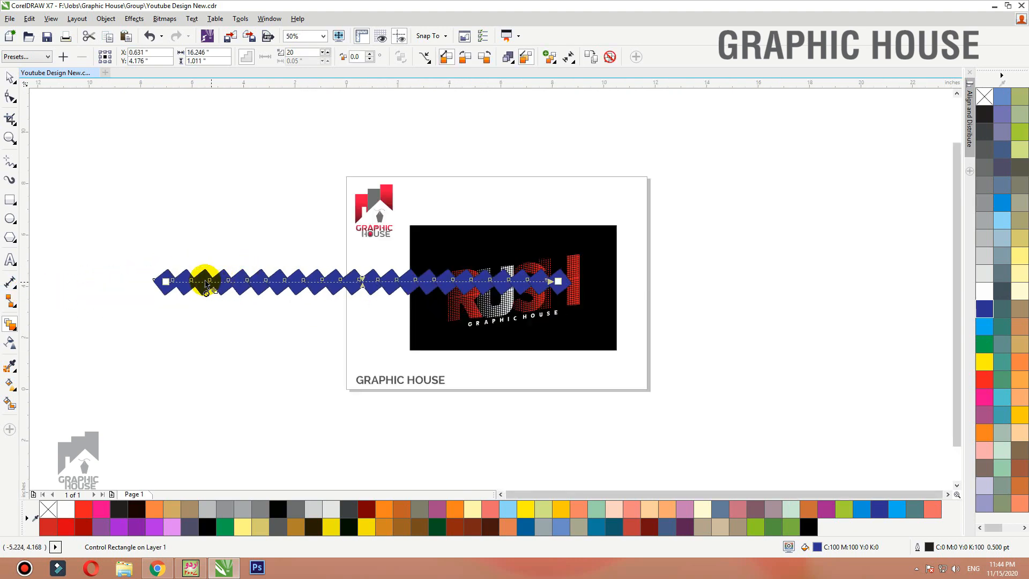
- Shrink the blend's left end square to a tiny diamond so the row grades from small to large
{"action": "left_click_drag", "start_coordinate": [160, 280], "coordinate": [113, 268]}
{"action": "key", "text": "ctrl+z"}
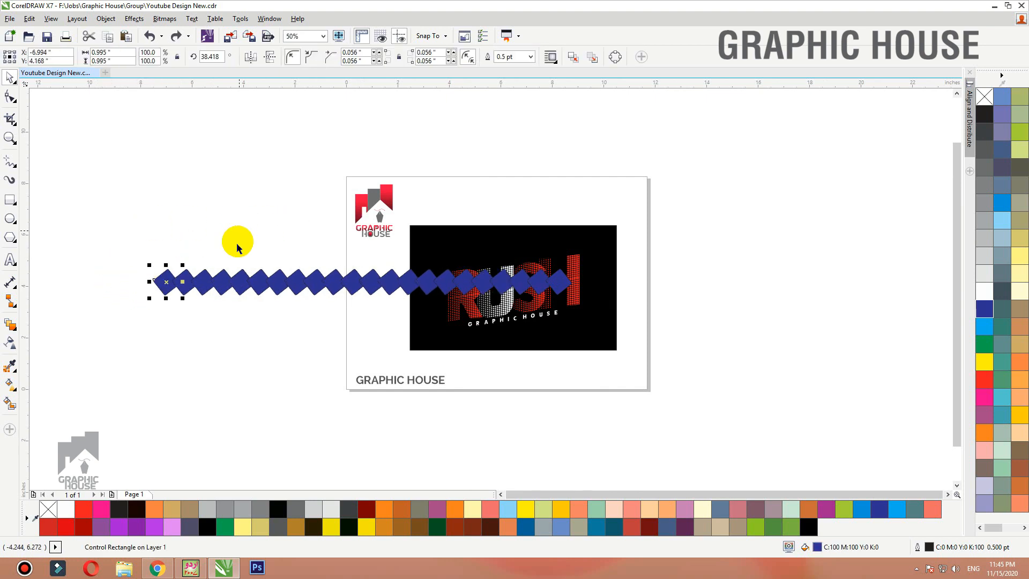
{"action": "left_click_drag", "start_coordinate": [183, 266], "coordinate": [179, 260]}
{"action": "left_click", "coordinate": [225, 333]}
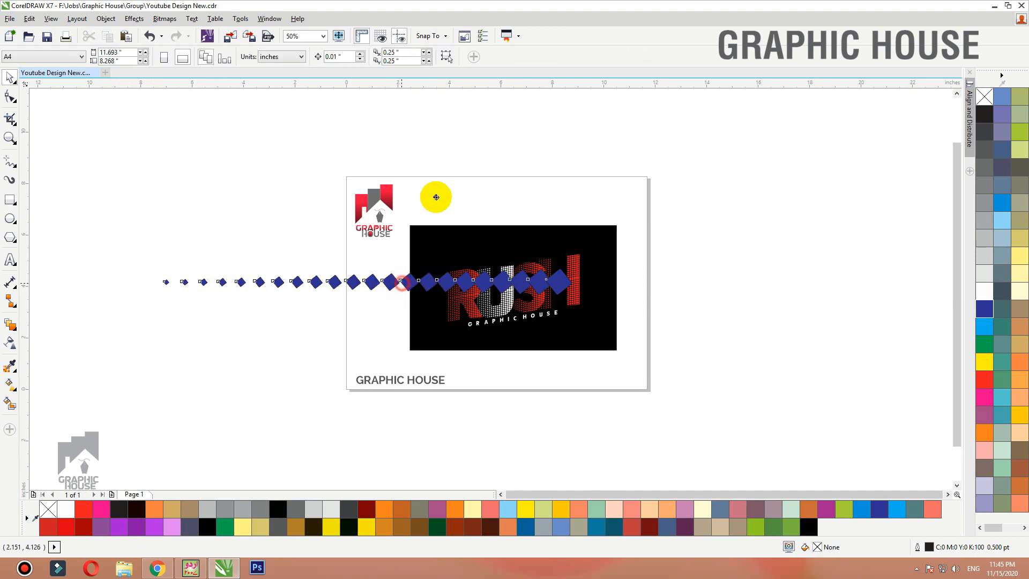
- Move the blue diamond blend above the page, delete it, and select the black rectangle
{"action": "left_click_drag", "start_coordinate": [345, 284], "coordinate": [409, 138]}
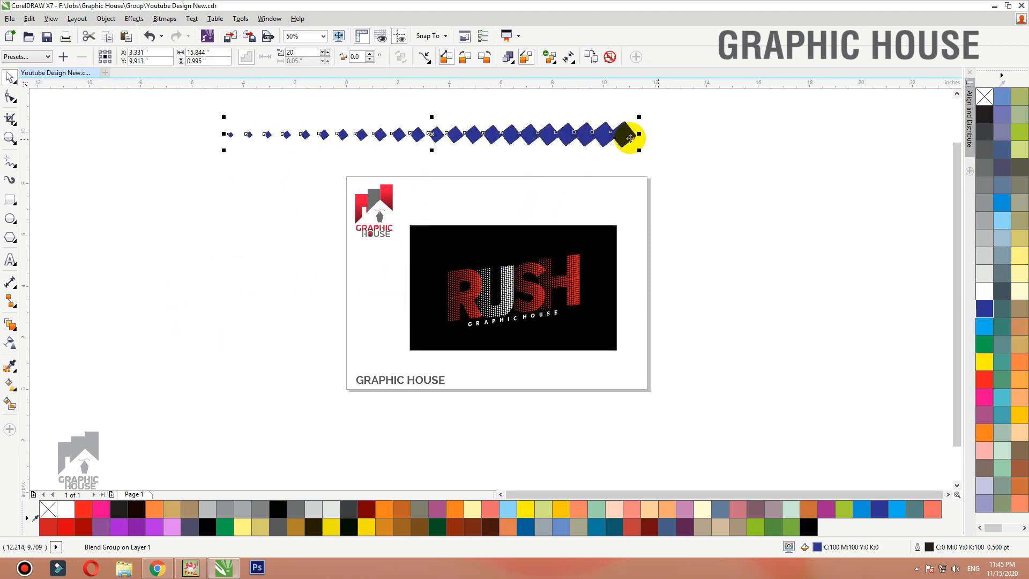
{"action": "left_click", "coordinate": [625, 137]}
{"action": "key", "text": "Delete"}
{"action": "left_click", "coordinate": [687, 182]}
{"action": "left_click", "coordinate": [611, 258]}
{"action": "key", "text": "shift+F2"}
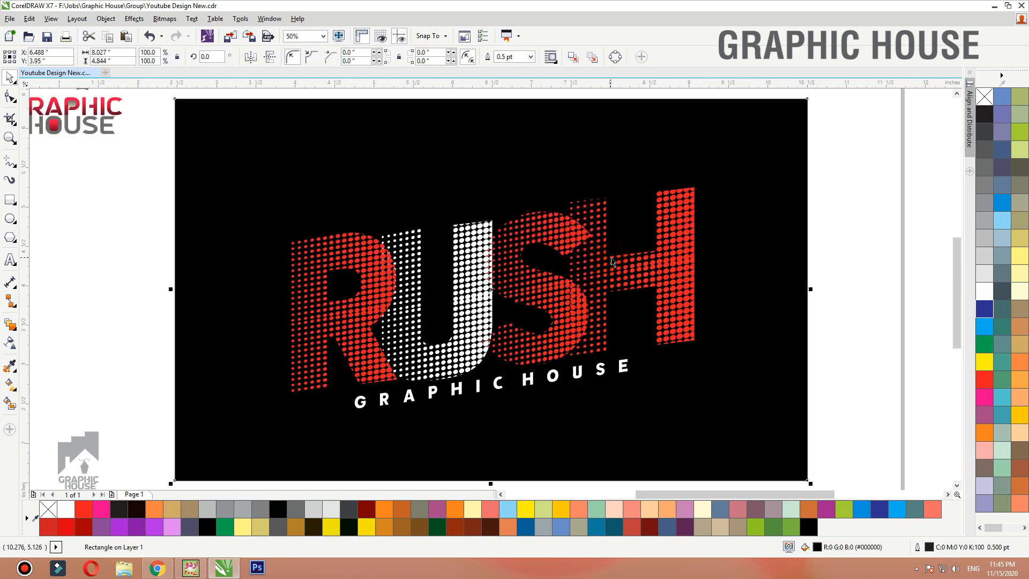